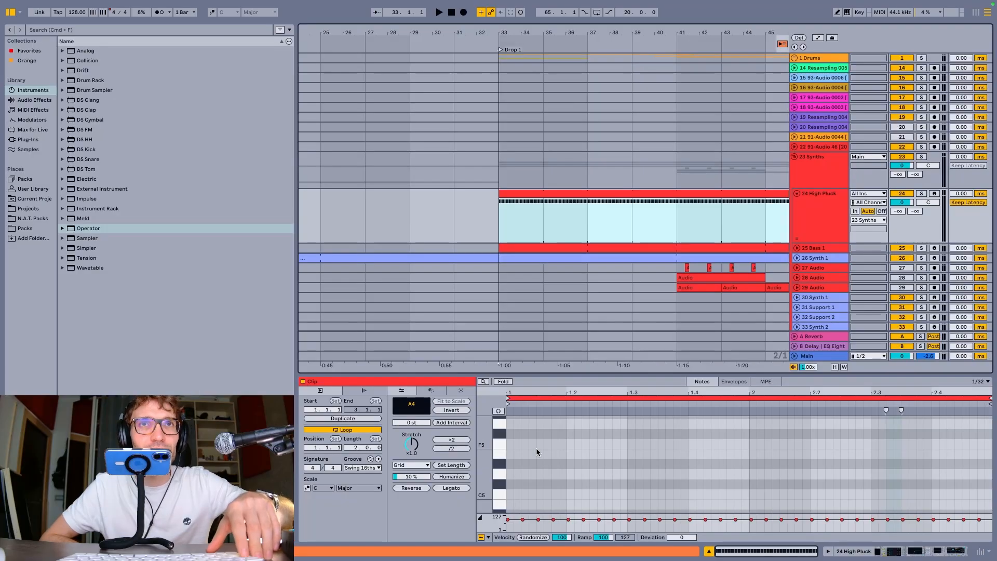
pyautogui.press('Tab')
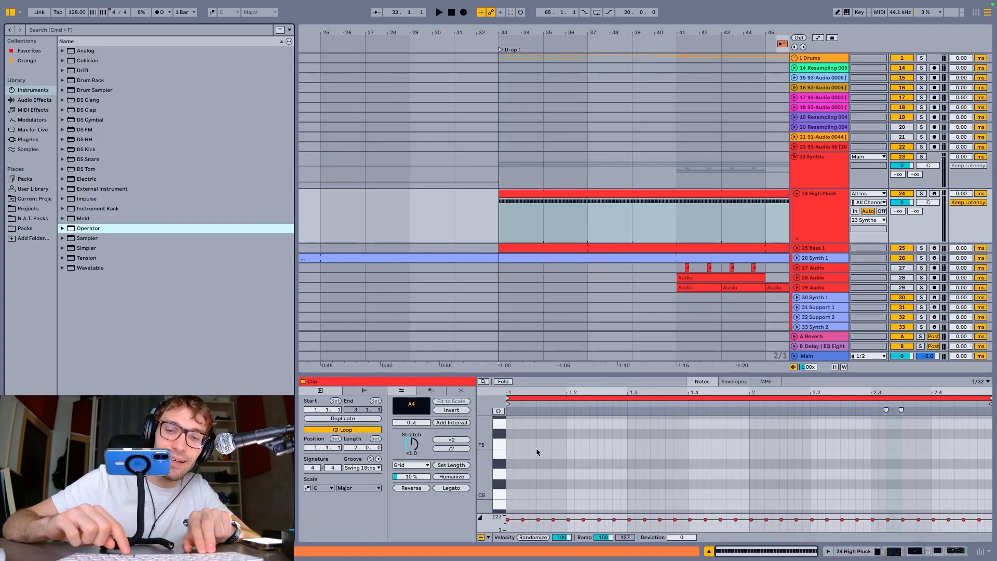
# Hide the clip detail view and the browser, and switch from Arrangement View to Session View
pyautogui.press('super+alt+l')
# Show the clip detail view and the browser in Session View, toggling each one off and back on
pyautogui.press('super+alt+l')
pyautogui.press('Tab')
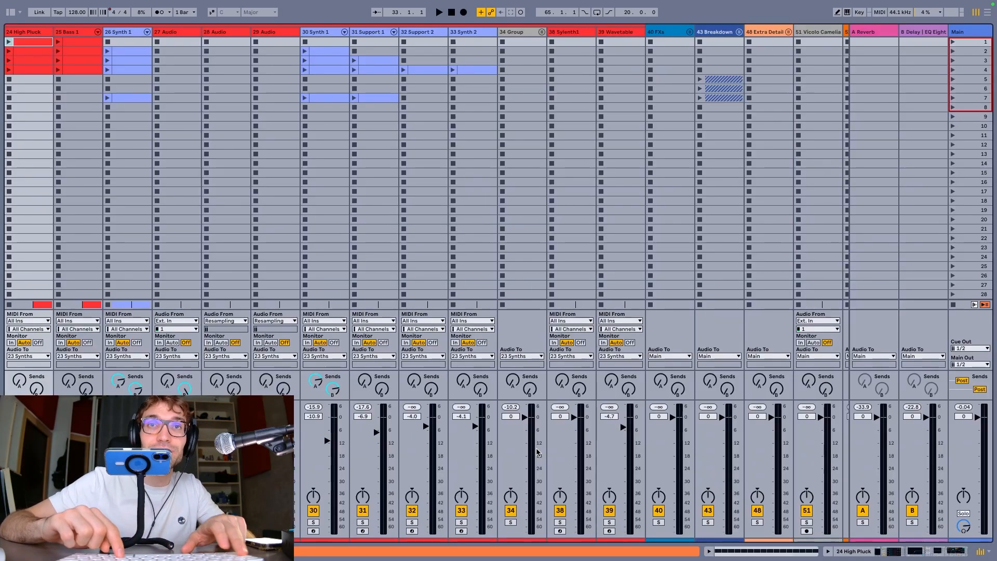
pyautogui.press('super+alt+l')
pyautogui.press('super+alt+b')
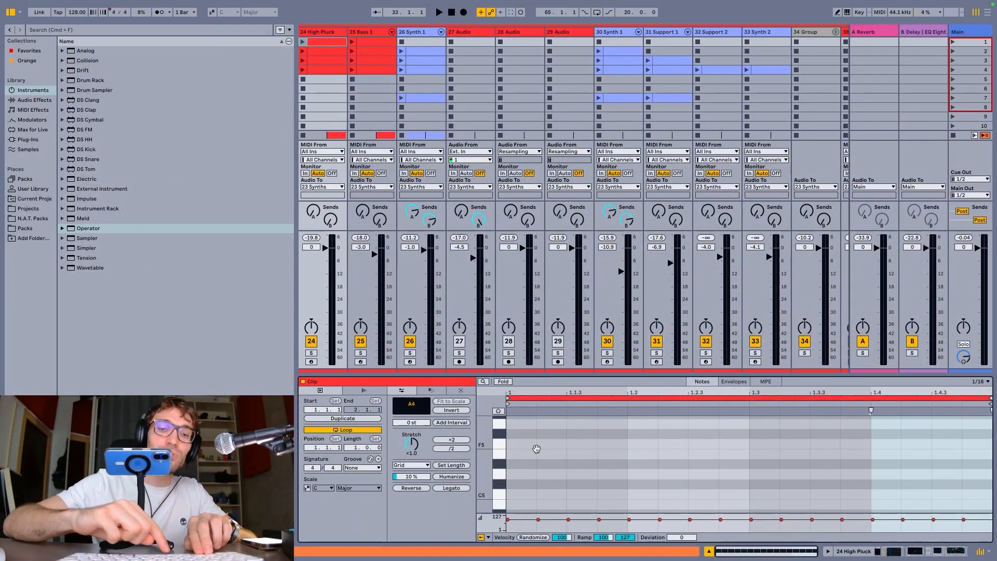
pyautogui.press('alt+super+b')
pyautogui.press('alt+super+b')
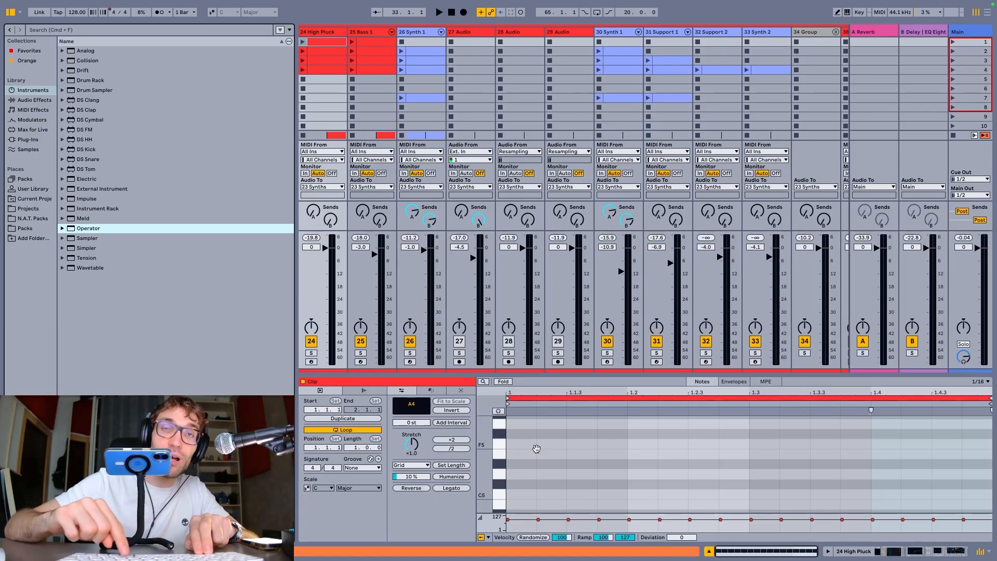
pyautogui.press('alt+super+l')
pyautogui.press('alt+super+l')
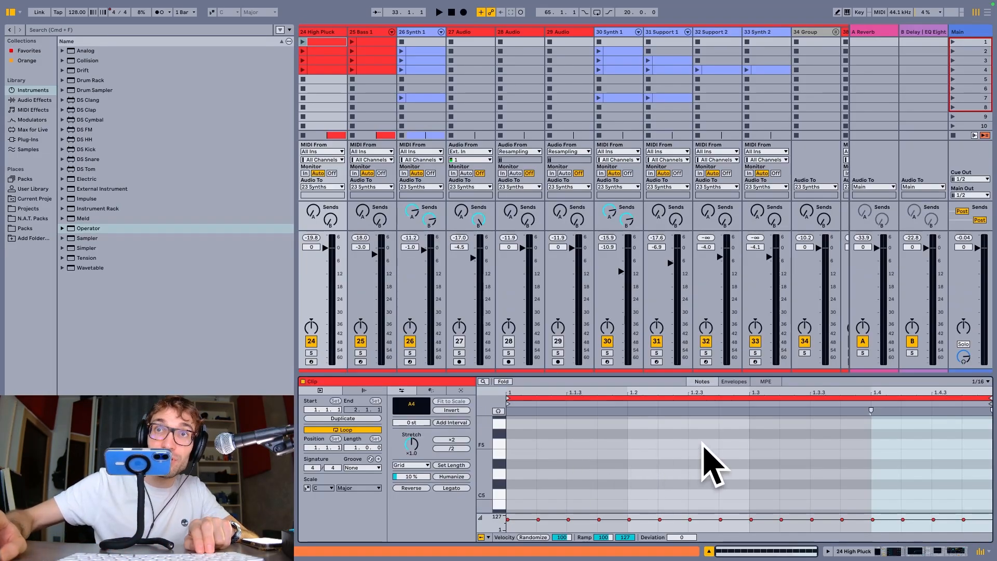
# Return to Arrangement View and hide both the clip detail view and the browser
pyautogui.press('Tab')
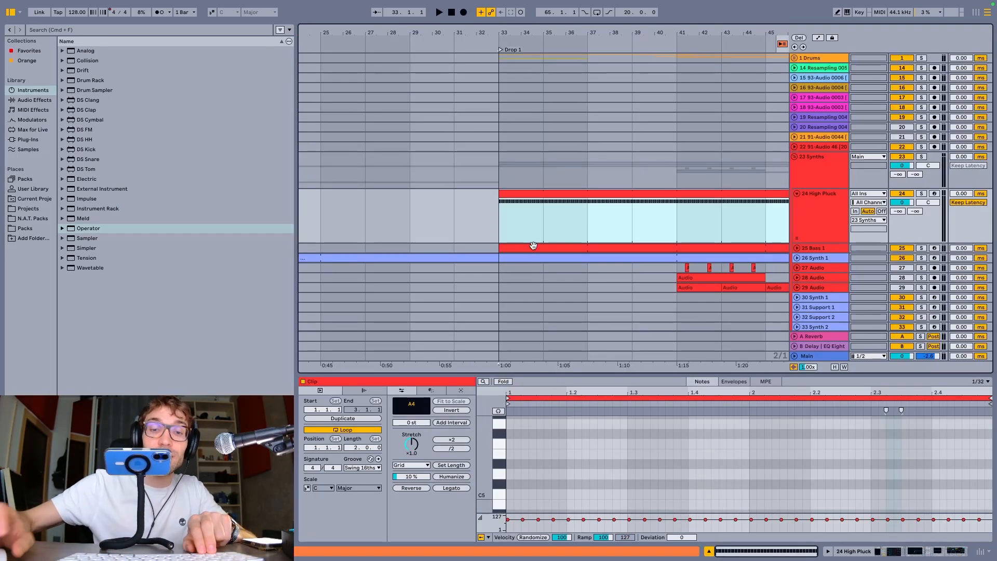
pyautogui.press('alt+super+l')
pyautogui.press('alt+super+b')
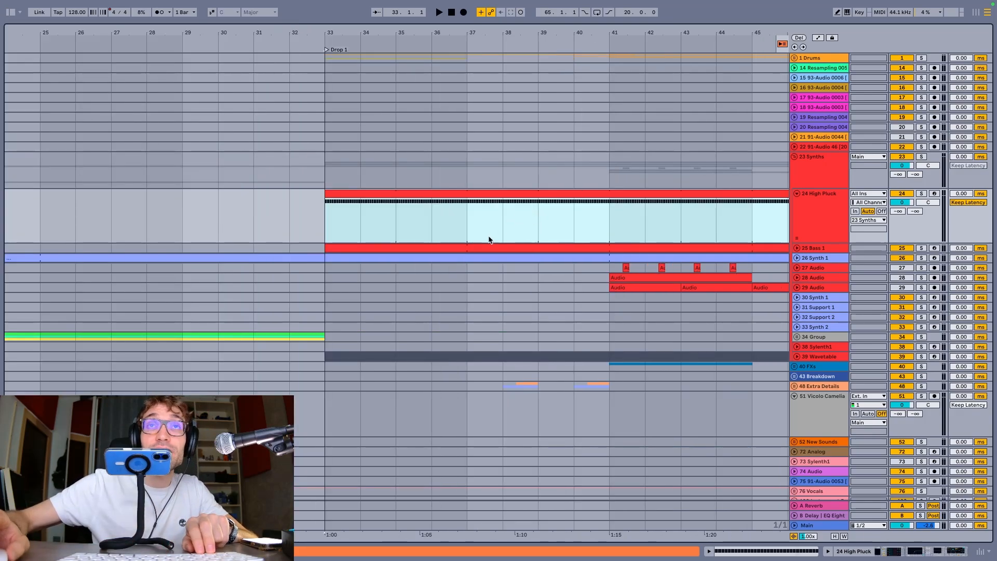
# Toggle the Info View on and off while in Arrangement View
pyautogui.scroll(-10, 460, 273)
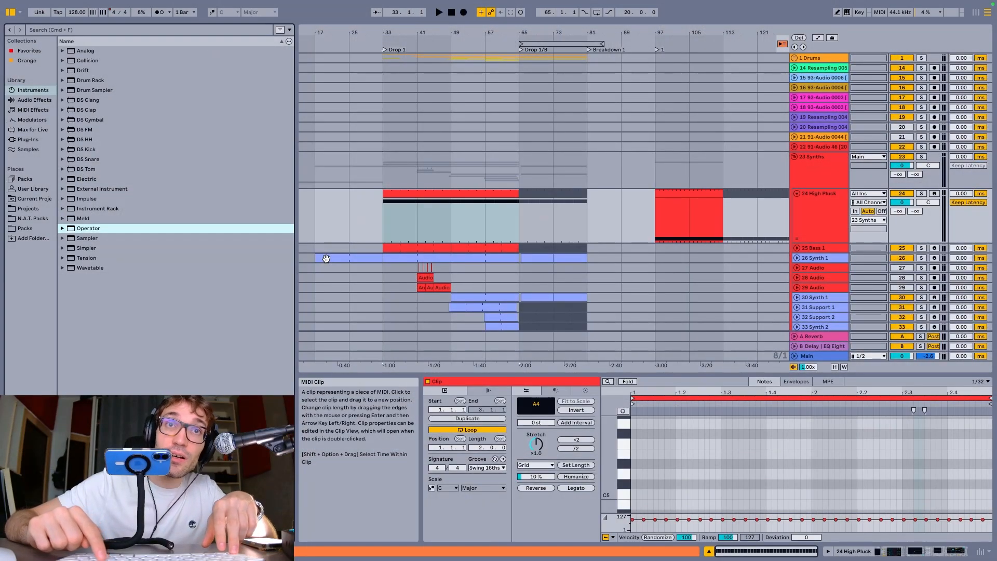
pyautogui.press('?')
pyautogui.press('?')
pyautogui.press('?')
pyautogui.press('?')
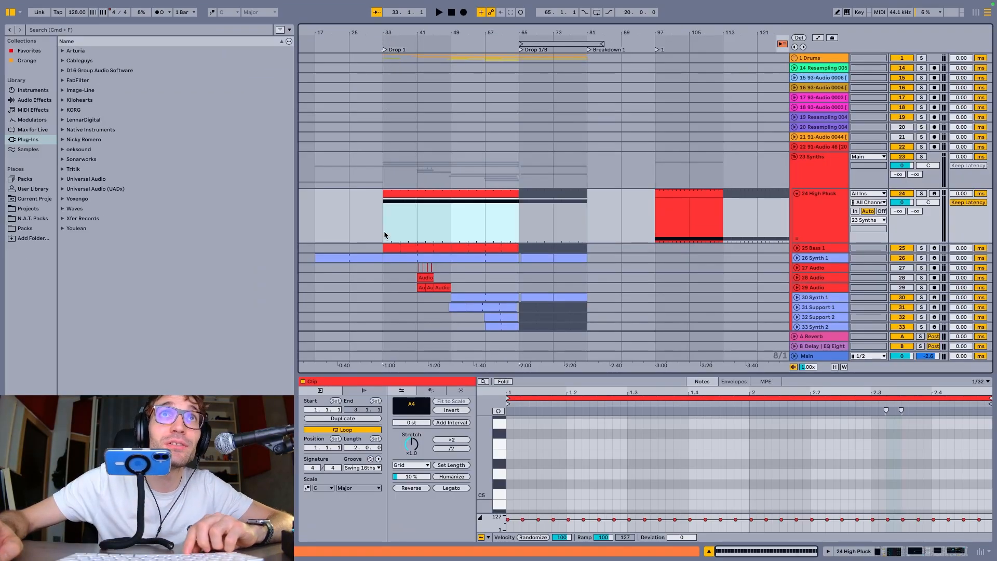
# Place the playback start at bar 33 on the High Pluck track, play Drop 1 briefly and stop
pyautogui.click(384, 231)
pyautogui.scroll(10, 372, 223)
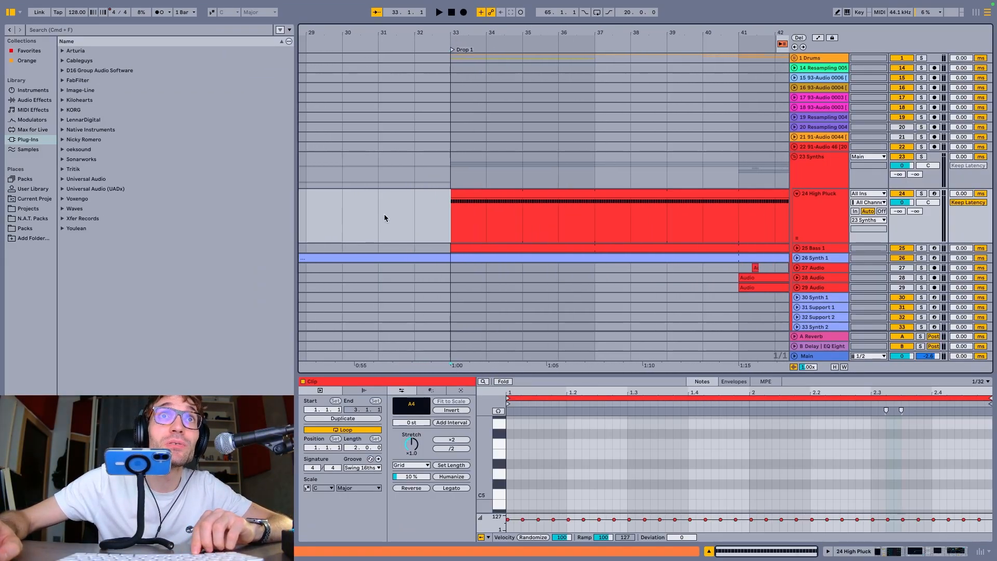
pyautogui.scroll(3, 458, 232)
pyautogui.scroll(-1, 439, 209)
pyautogui.press('space')
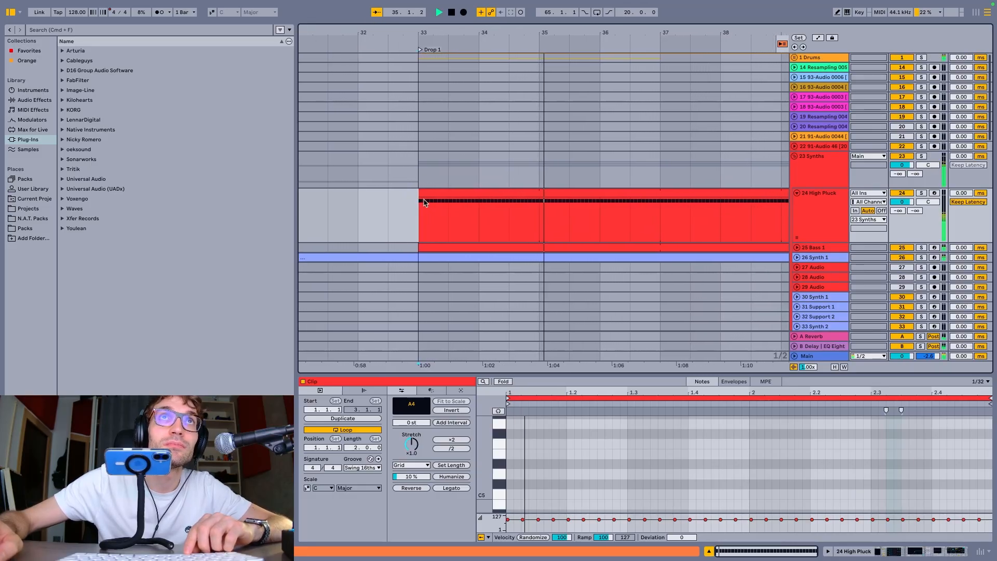
pyautogui.press('space')
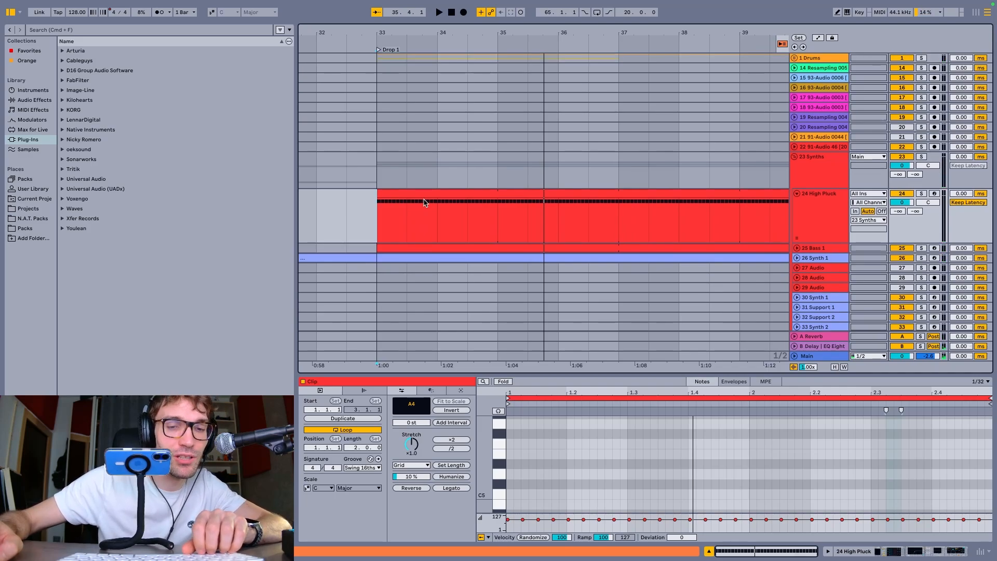
# Play Drop 1 again, turn Follow back on for the playhead, and stop playback
pyautogui.press('space')
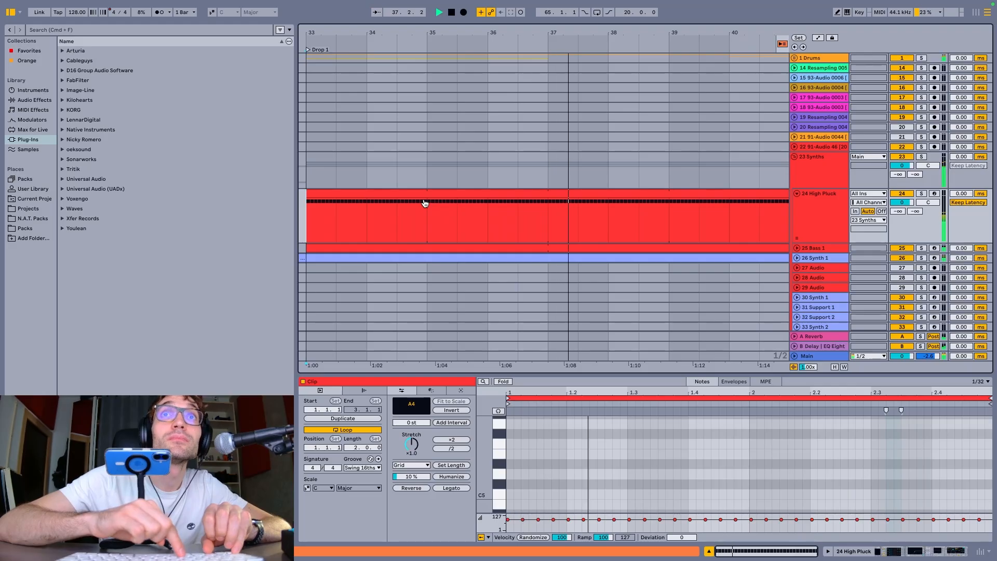
pyautogui.hotkey('alt', 'shift', 'f')
pyautogui.press('space')
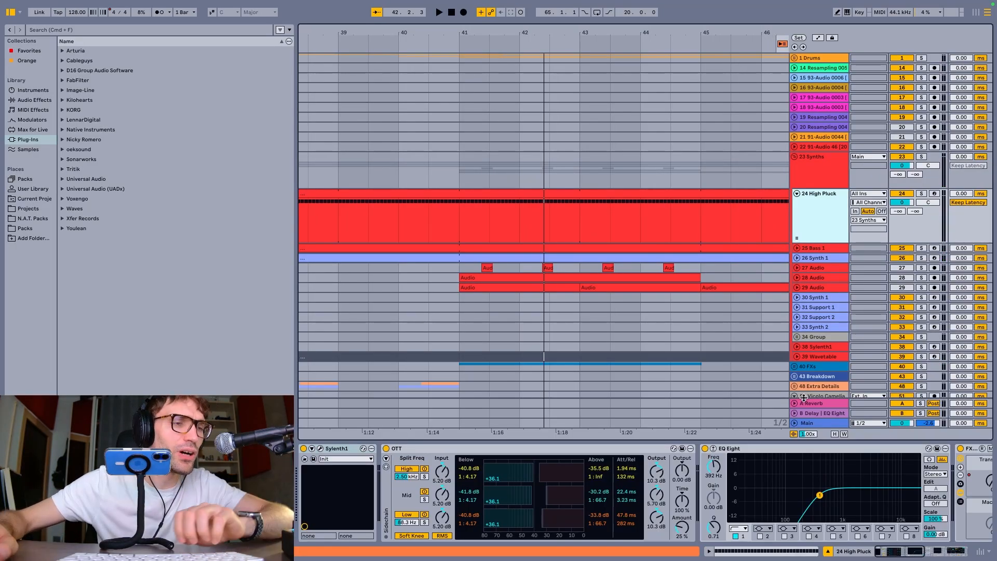
# Turn on Voxengo SPAN on the Main track, open its plug-in window and move it aside
pyautogui.click(814, 423)
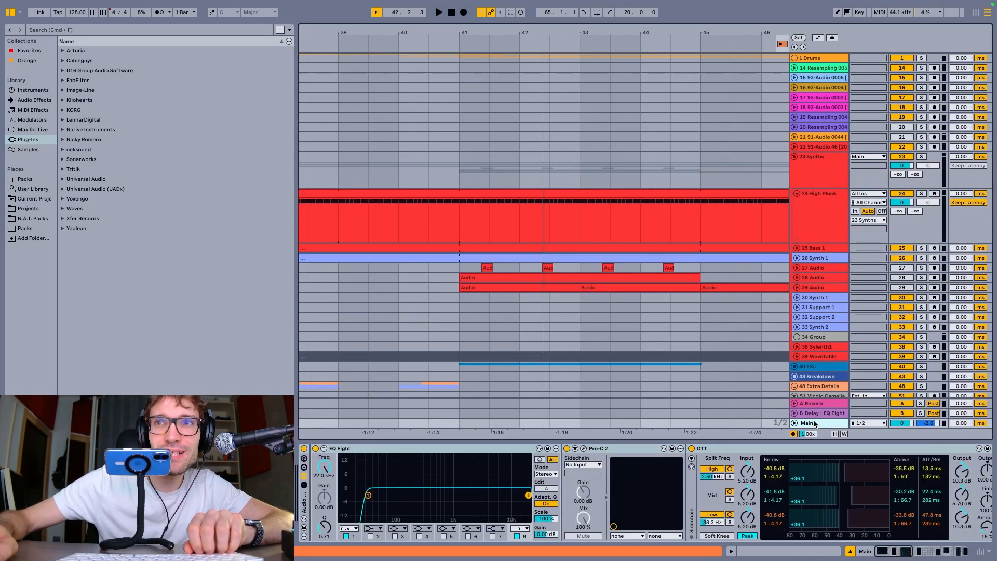
pyautogui.scroll(-10, 640, 475)
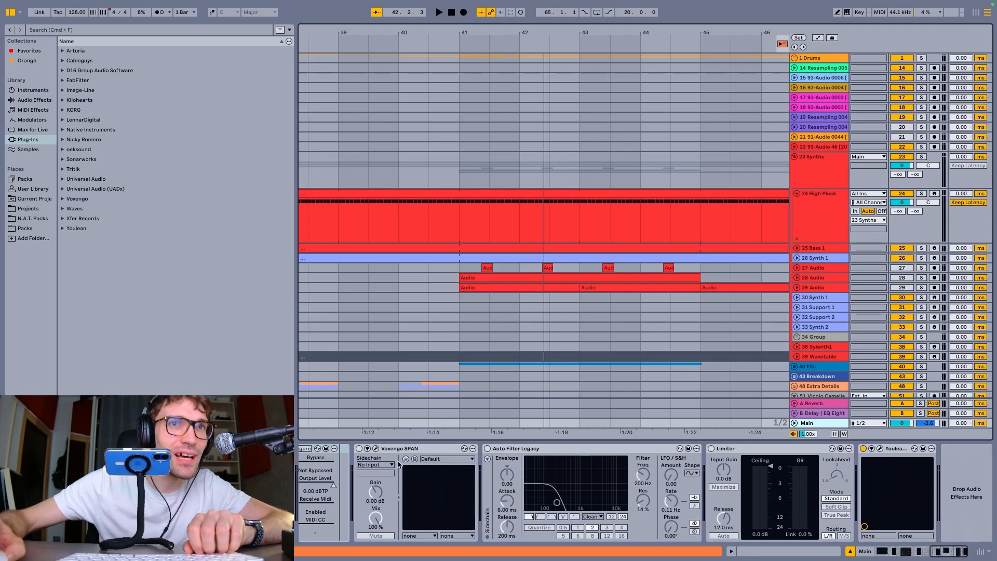
pyautogui.click(360, 448)
pyautogui.click(375, 450)
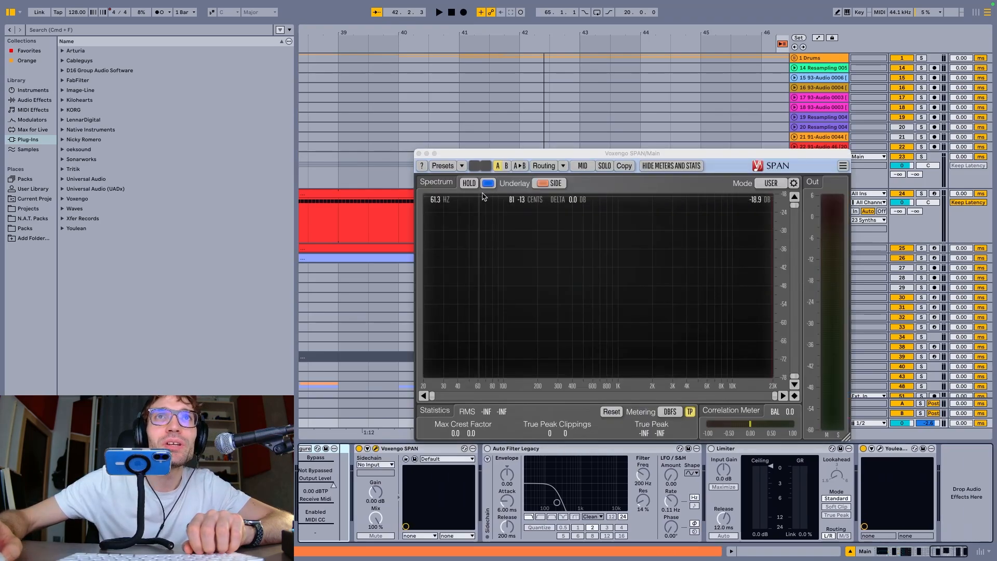
pyautogui.moveTo(519, 158); pyautogui.dragTo(216, 77)
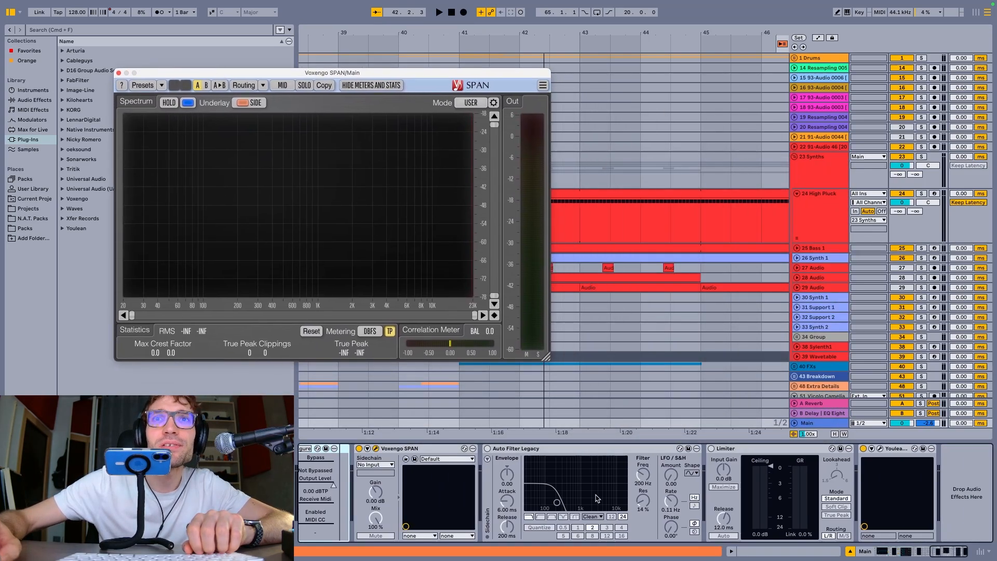
# Open the Youlean Loudness Meter 2 window, add Visu from Favorites to the Main track, and spread out both plug-in windows
pyautogui.click(879, 450)
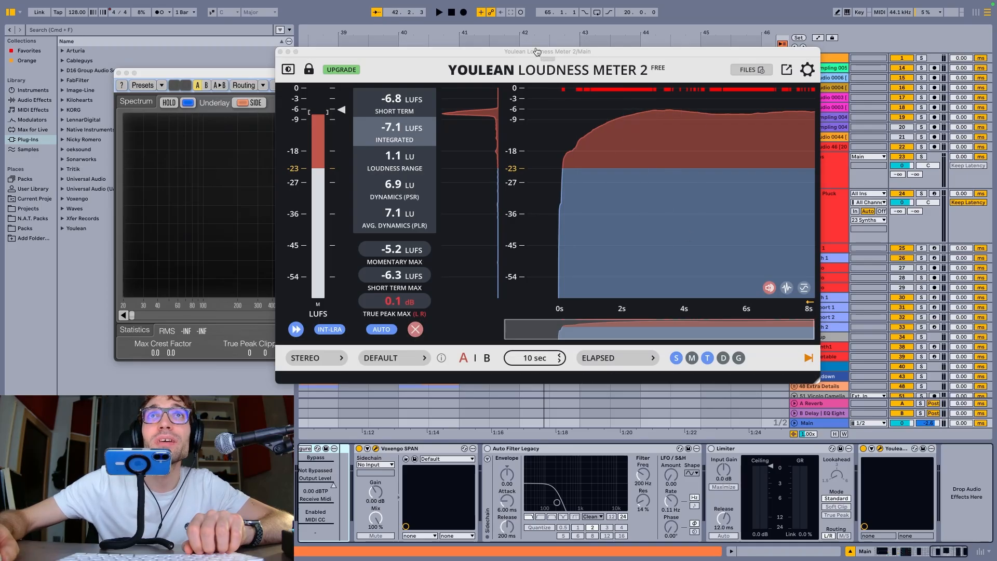
pyautogui.moveTo(538, 52); pyautogui.dragTo(675, 55)
pyautogui.click(49, 51)
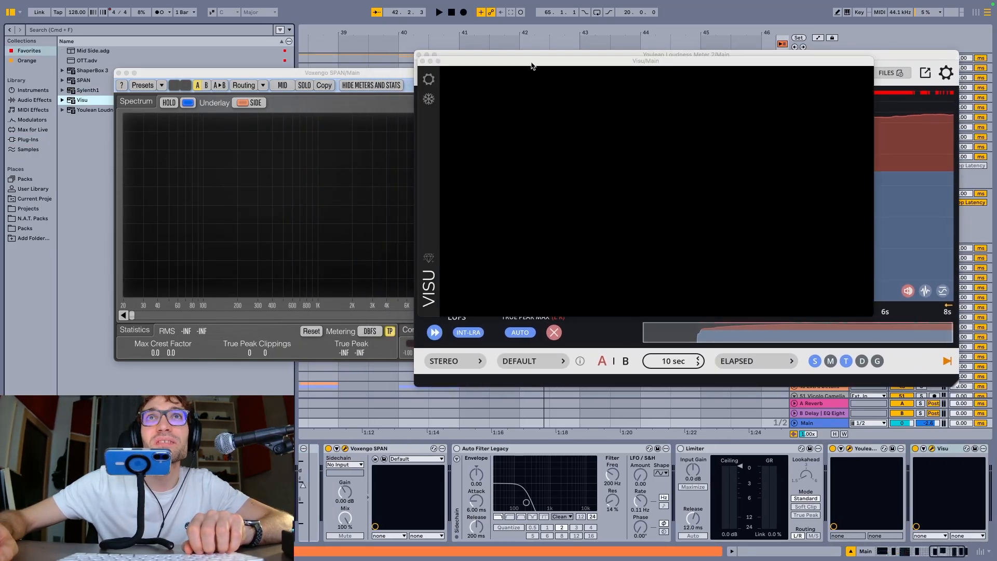
pyautogui.moveTo(535, 62); pyautogui.dragTo(368, 198)
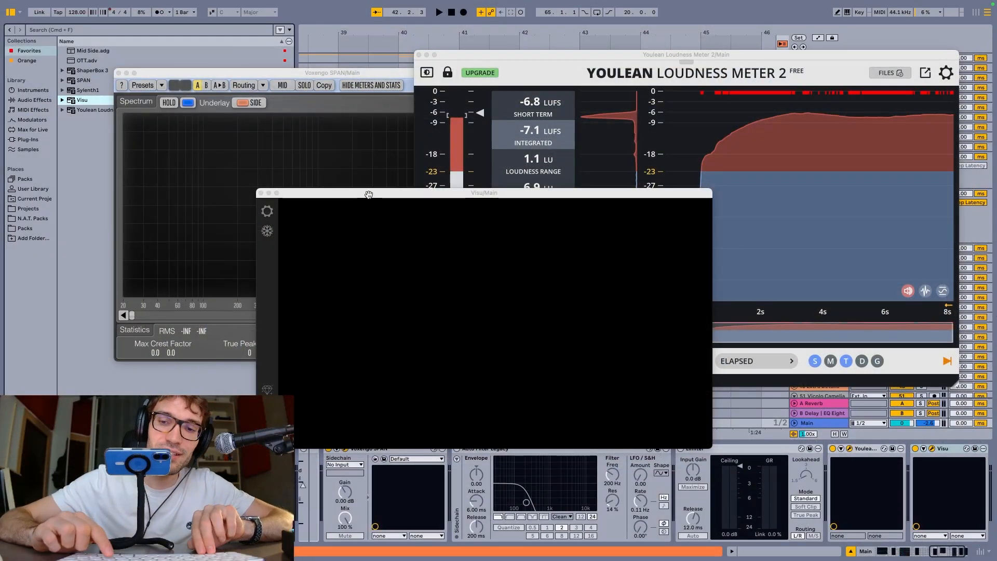
# Toggle all open plug-in windows between hidden and visible several times, leaving them hidden
pyautogui.press('super+alt+p')
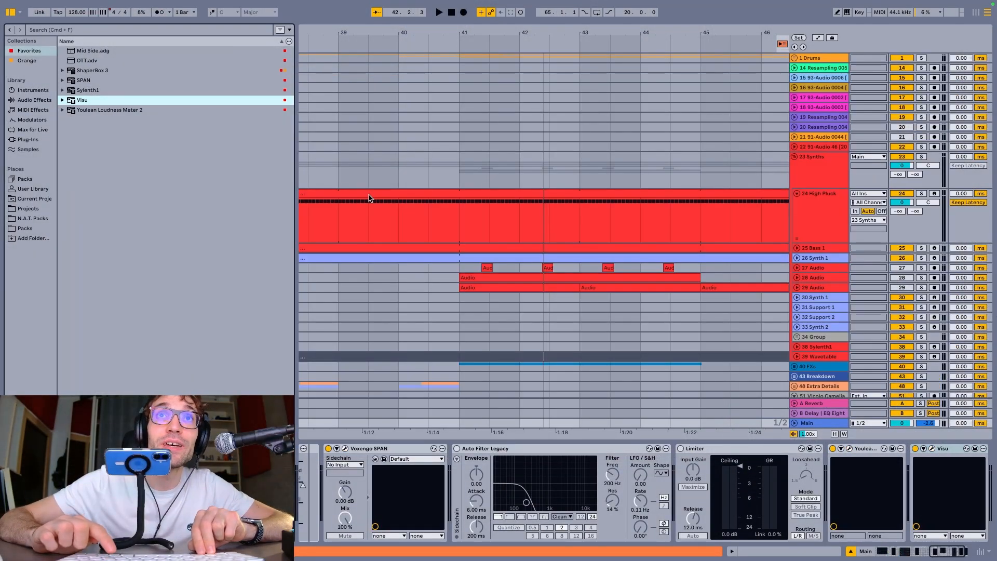
pyautogui.press('super+alt+p')
pyautogui.press('super+alt+p')
pyautogui.press('super+alt+p')
pyautogui.press('super+alt+p')
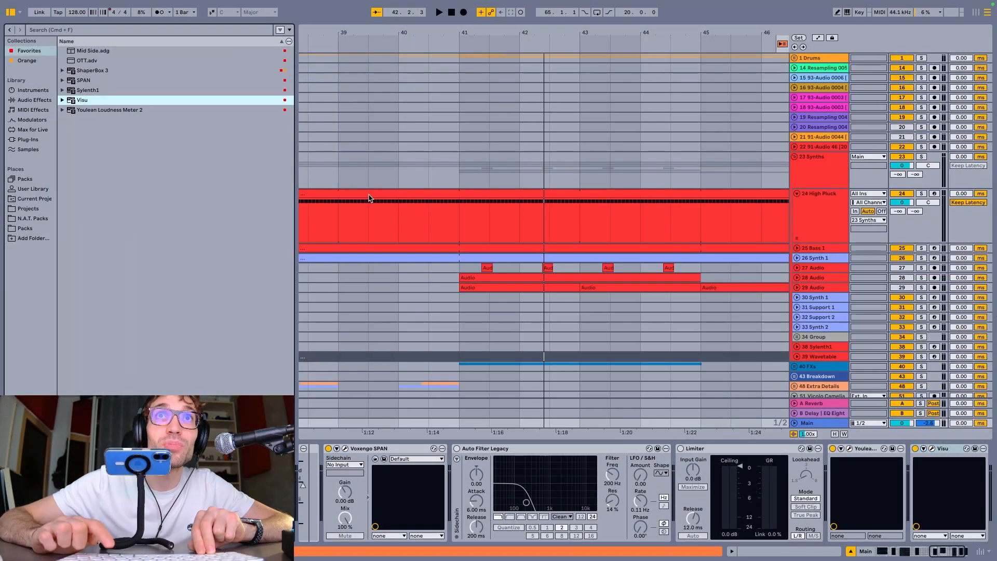
pyautogui.press('super+alt+p')
pyautogui.press('super+alt+p')
pyautogui.press('super+alt+p')
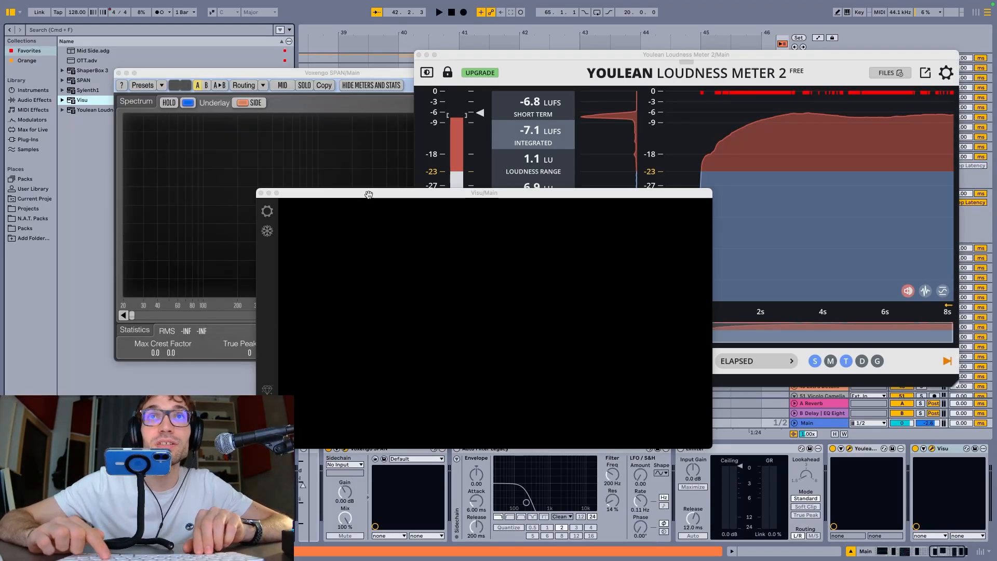
pyautogui.press('super+alt+p')
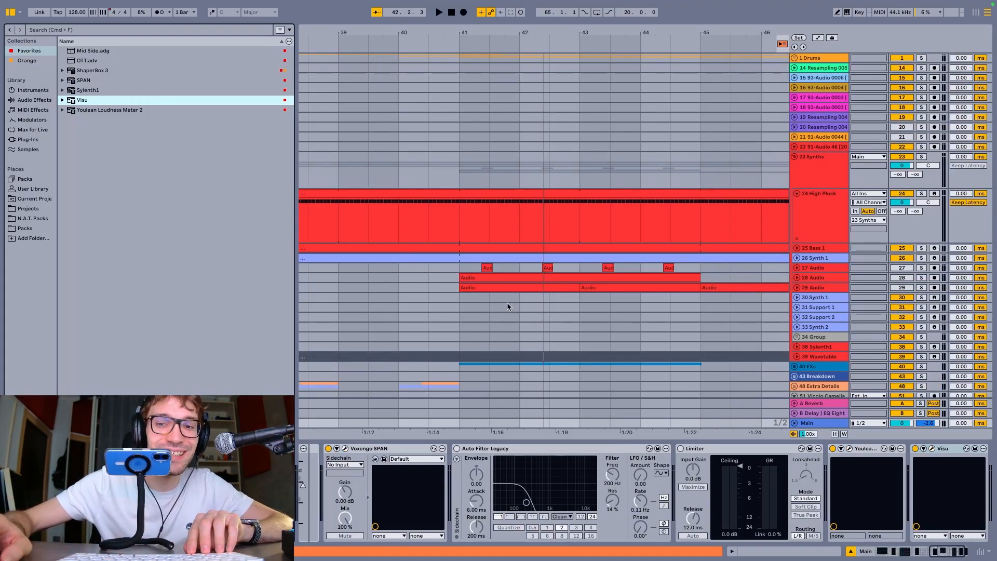
# Play Drop 1 briefly, select the High Pluck track, and reselect the Main track to show its devices
pyautogui.press('space')
pyautogui.press('space')
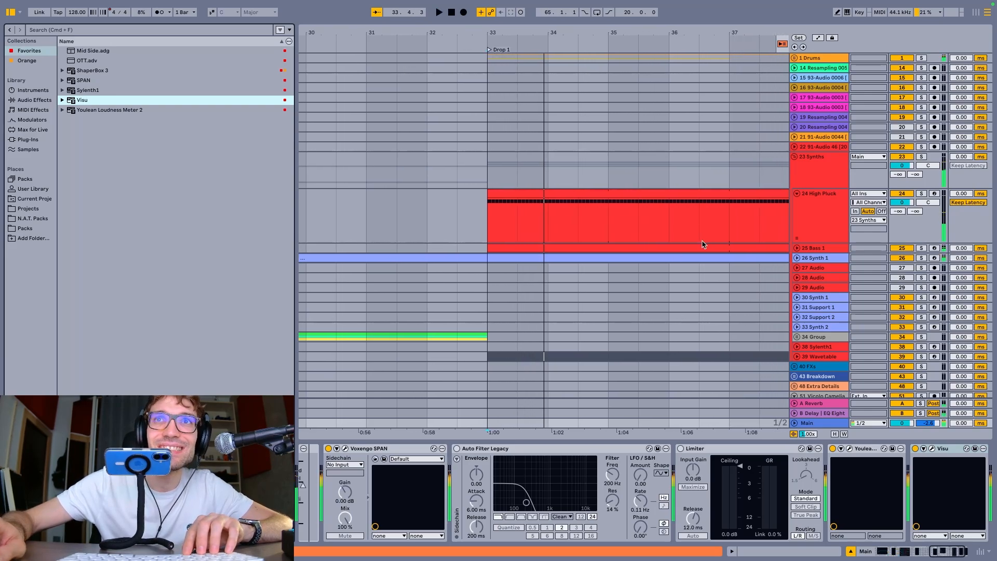
pyautogui.click(702, 244)
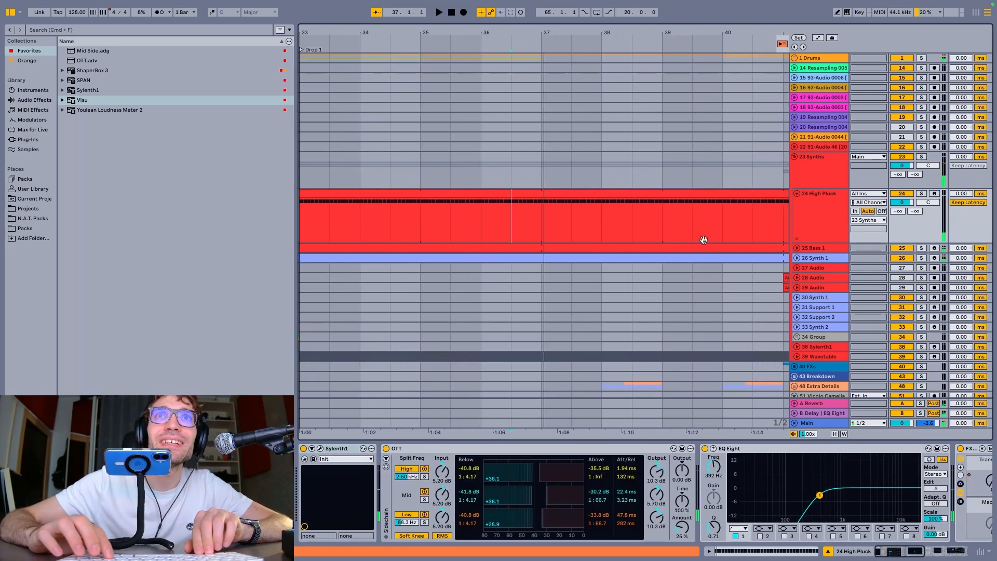
pyautogui.click(830, 423)
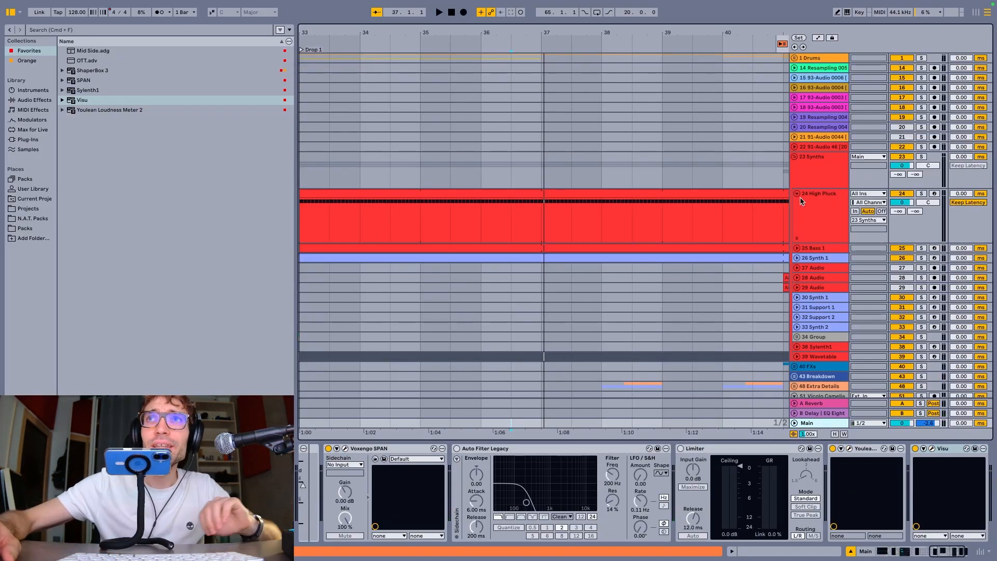
# Insert a new audio track directly below the 25 Audio track
pyautogui.click(812, 212)
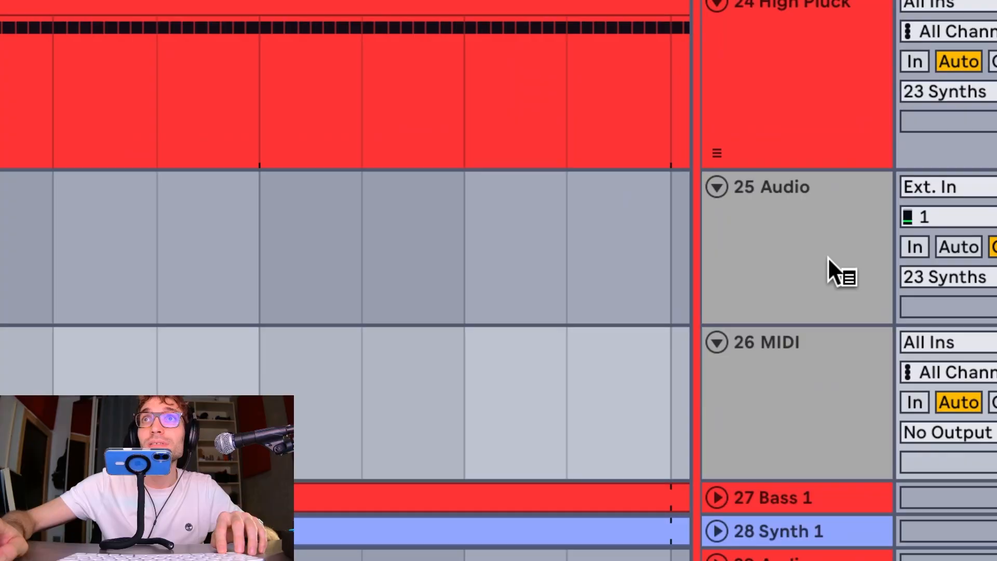
pyautogui.rightClick(831, 263)
pyautogui.click(810, 257)
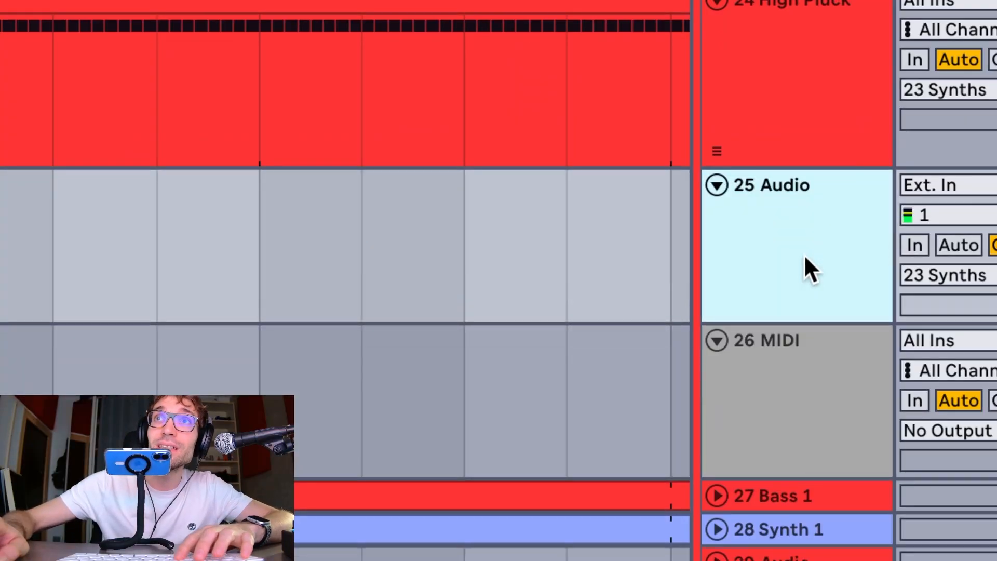
pyautogui.hotkey('ctrl', 't')
pyautogui.click(800, 342)
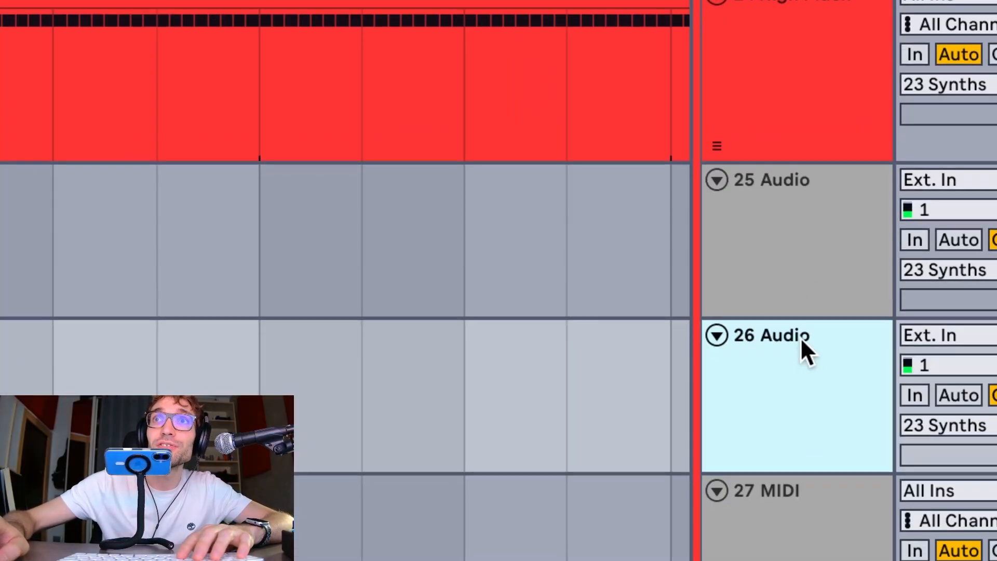
# Insert a new MIDI track directly below the 27 MIDI track
pyautogui.scroll(-10, 798, 350)
pyautogui.click(790, 276)
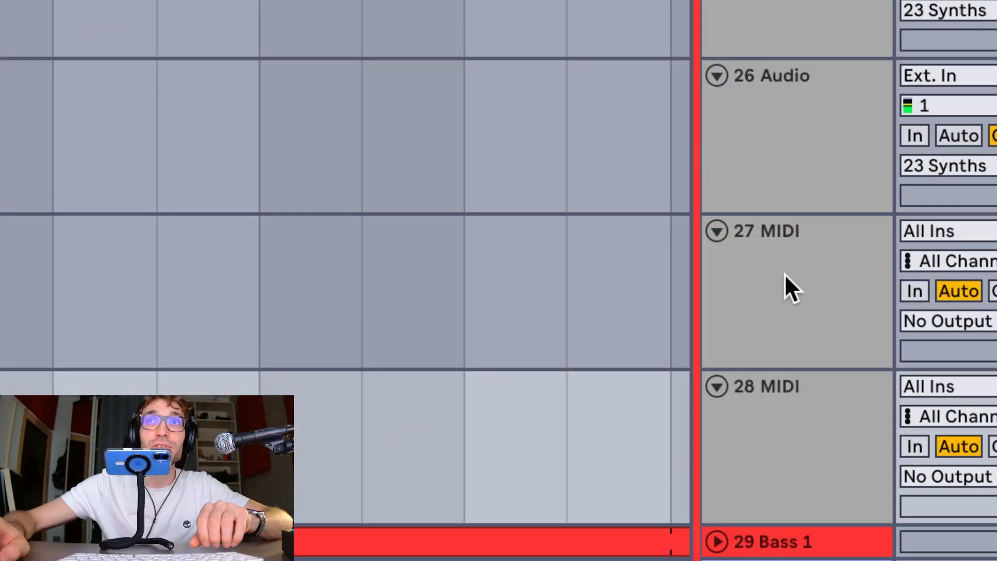
pyautogui.scroll(-3, 784, 274)
pyautogui.click(779, 289)
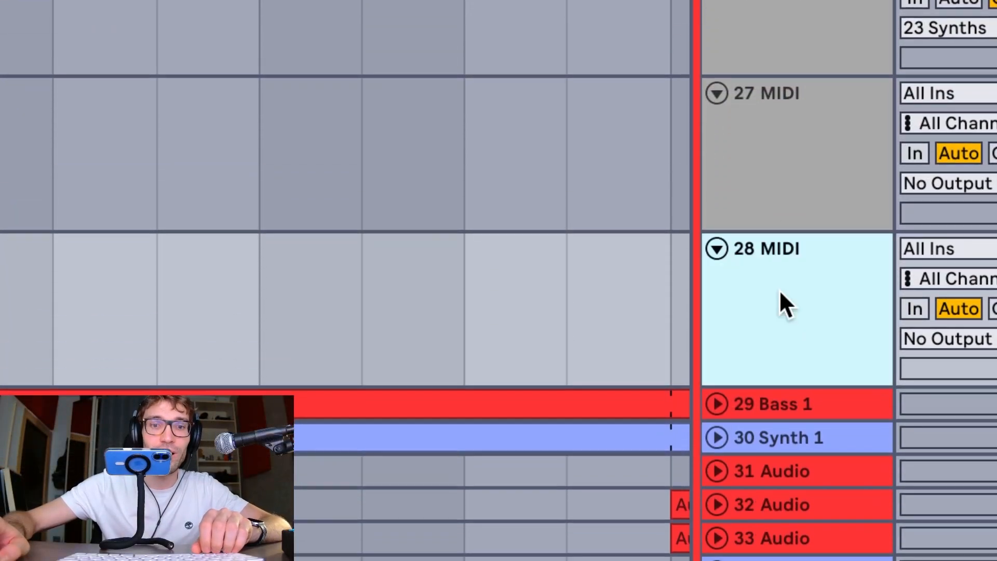
pyautogui.hotkey('ctrl', 'shift', 't')
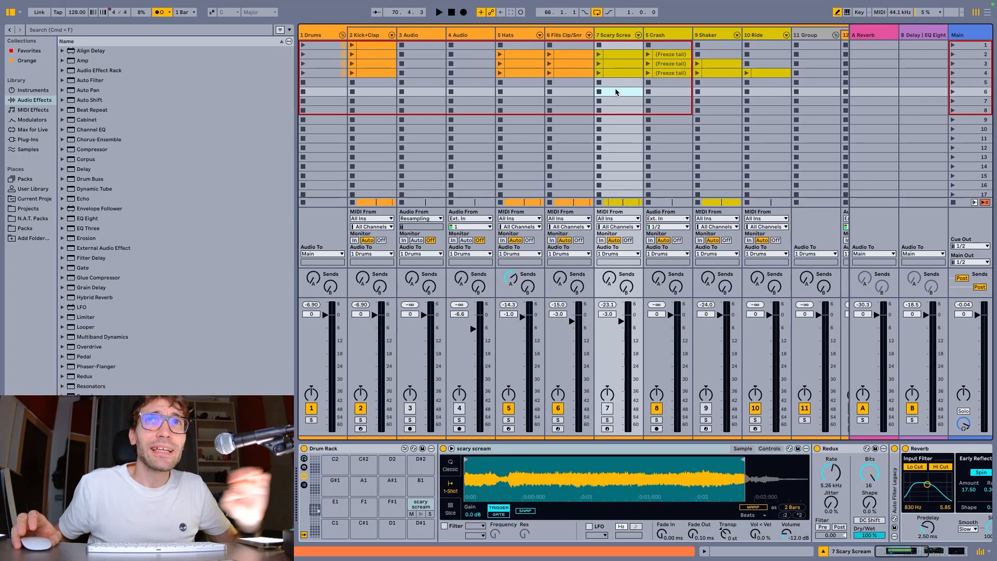
# Show the clip view of the Scary Scream track's clip in scene 4
pyautogui.click(613, 72)
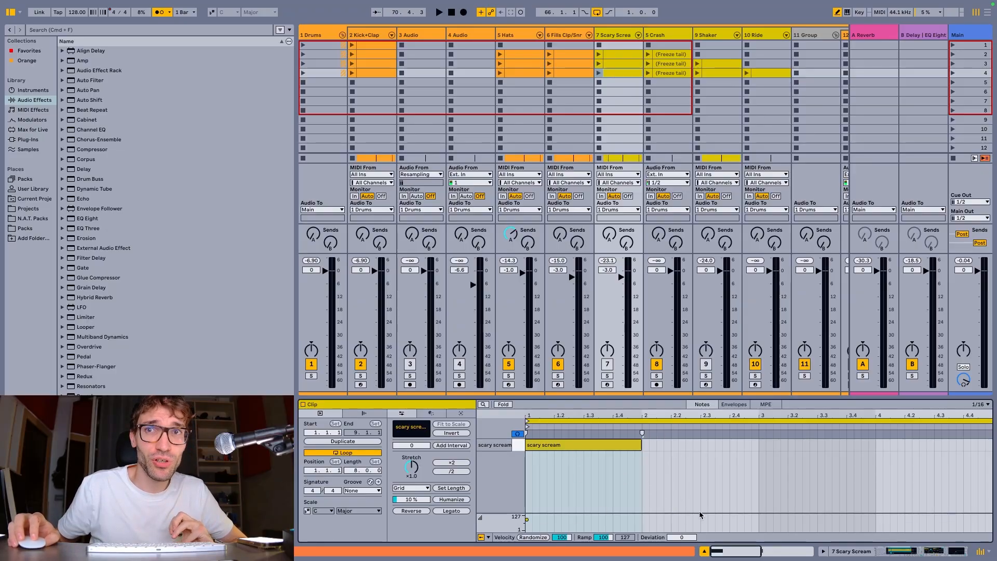
# Switch the Scary Scream track back and forth between its clip view and device view, ending on the device view
pyautogui.click(868, 552)
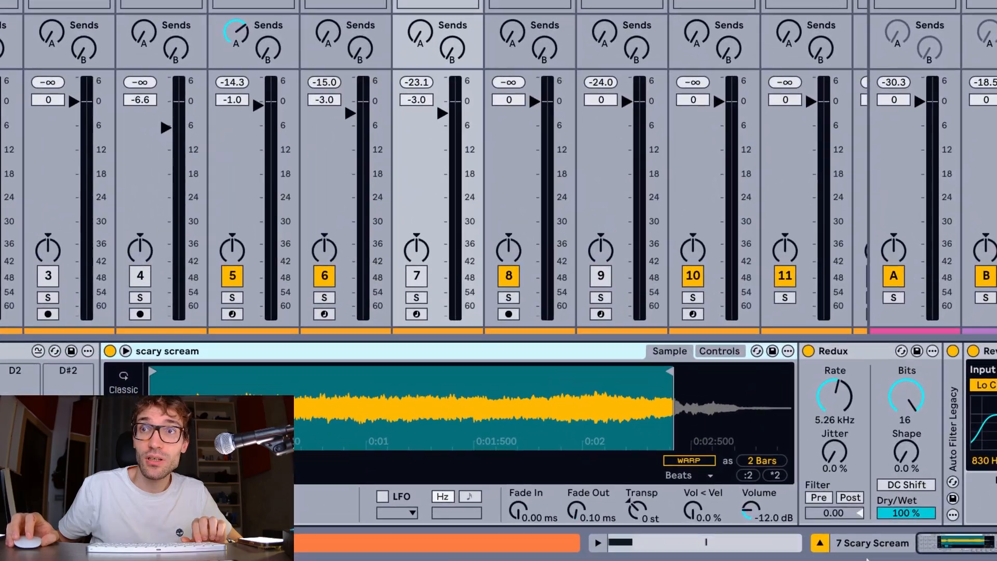
pyautogui.click(728, 544)
pyautogui.click(852, 547)
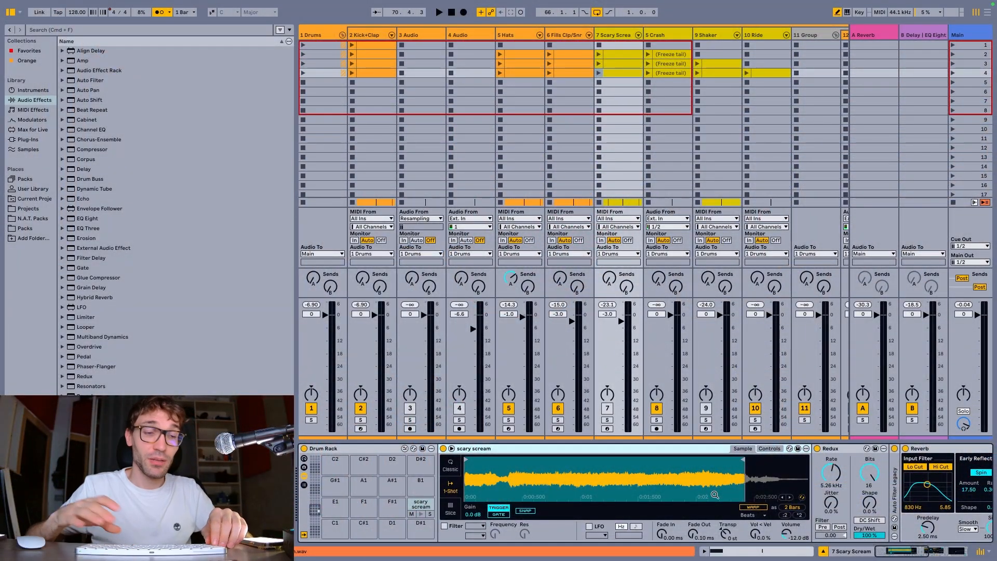
pyautogui.hotkey('shift', 'Tab')
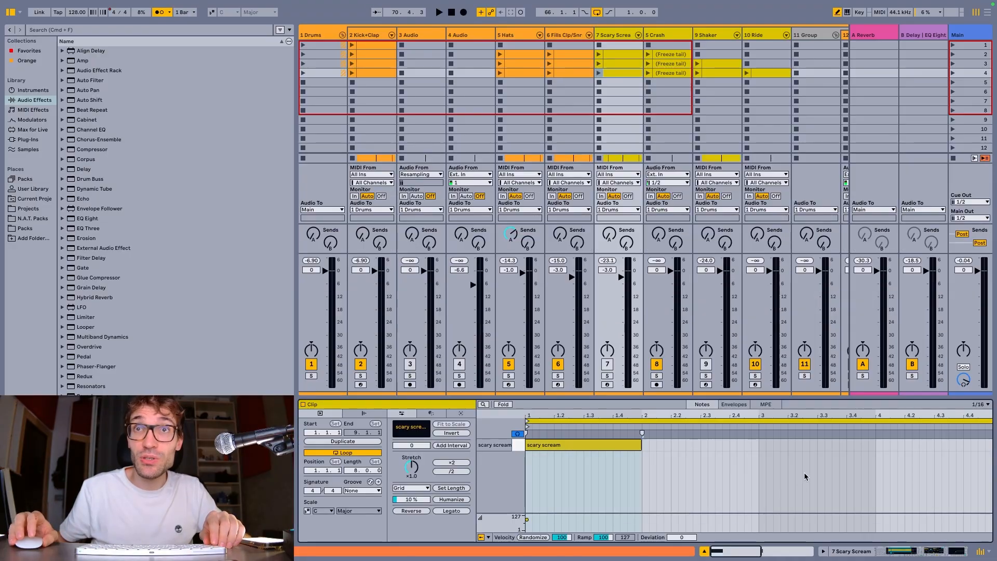
pyautogui.hotkey('shift', 'Tab')
pyautogui.hotkey('shift', 'Tab')
pyautogui.hotkey('shift', 'Tab')
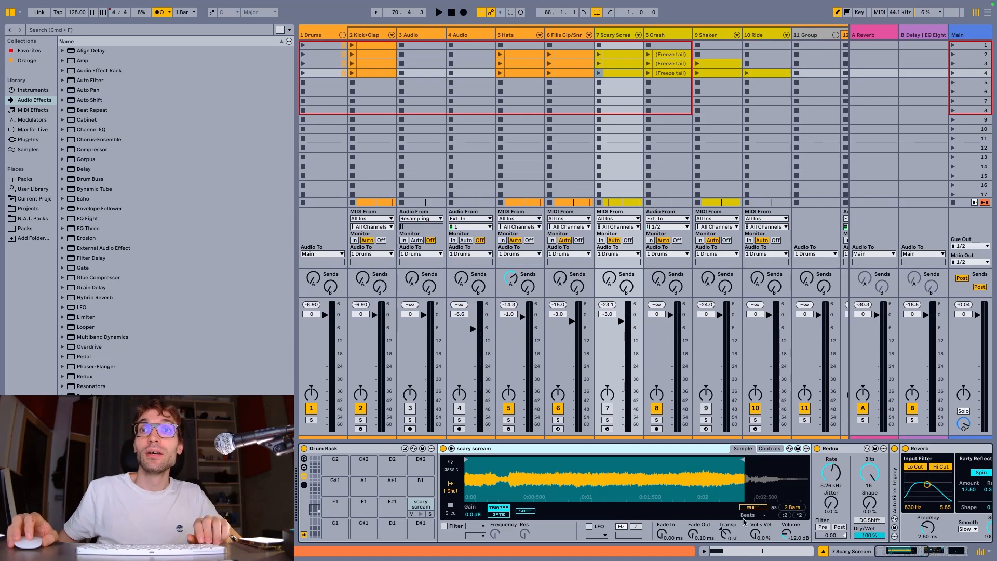
# Show Scary Scream's clip view together with its device view and make the clip view slightly taller
pyautogui.click(703, 552)
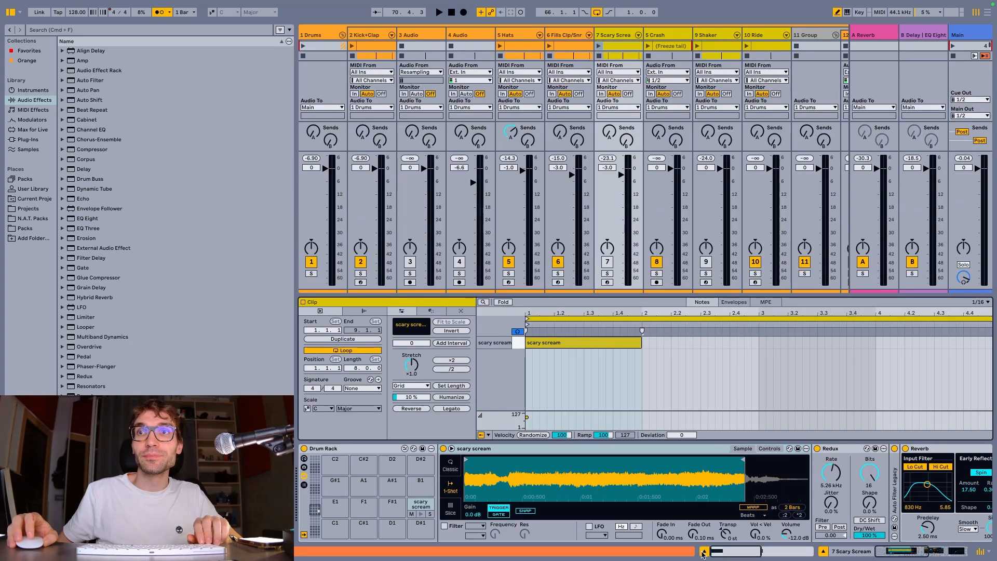
pyautogui.click(703, 552)
pyautogui.click(703, 552)
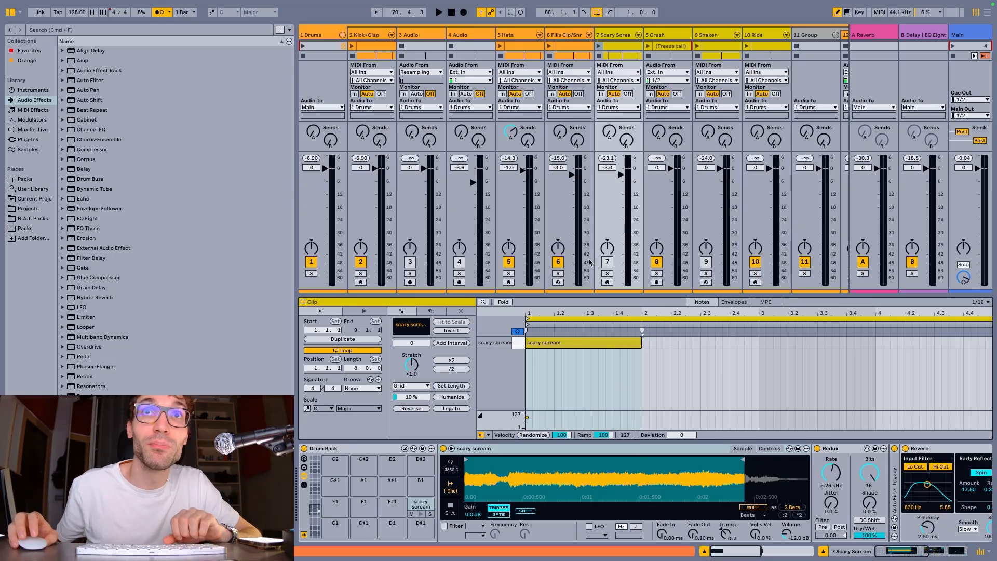
pyautogui.moveTo(578, 295); pyautogui.dragTo(578, 285)
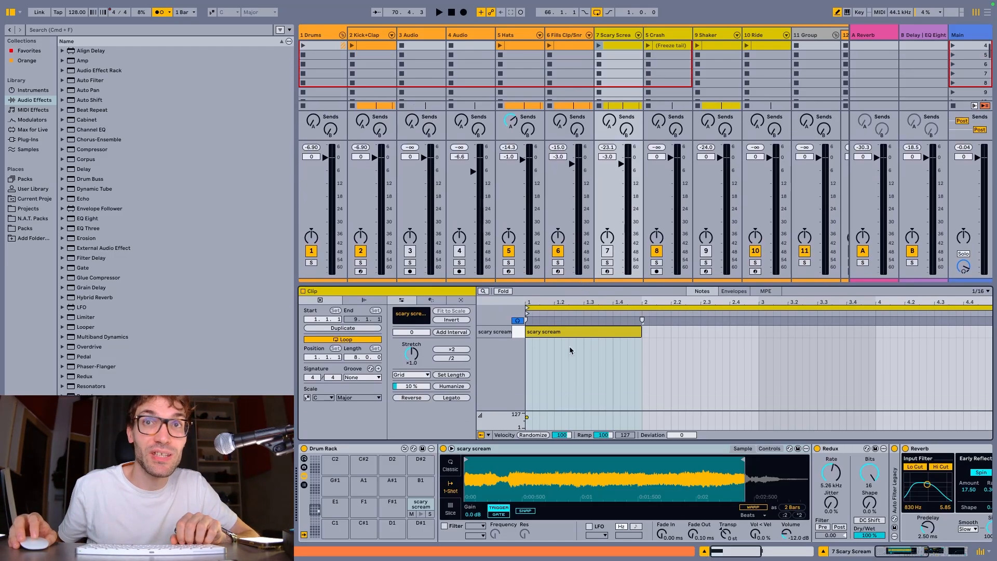
pyautogui.hscroll(6, 605, 483)
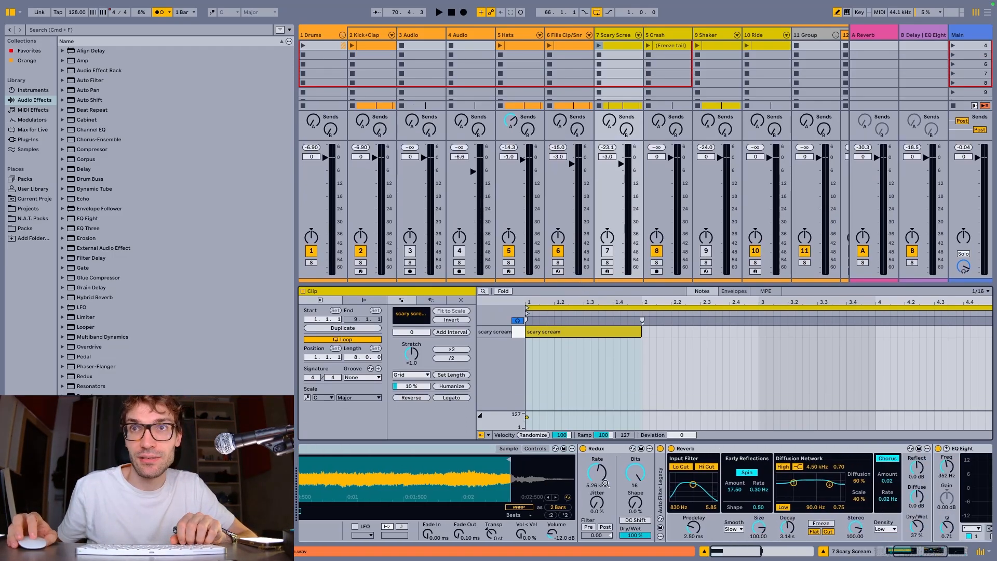
# Switch to the Arrangement, select one bar of the Ride clip from 63.3, and toggle the mixer's in/out section until it is hidden
pyautogui.press('Tab')
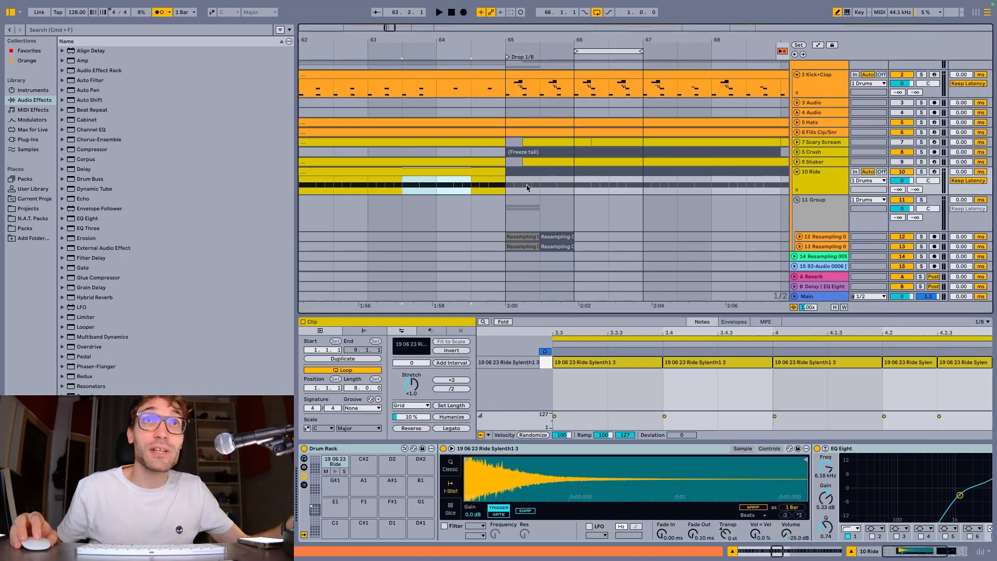
pyautogui.moveTo(403, 185); pyautogui.dragTo(467, 186)
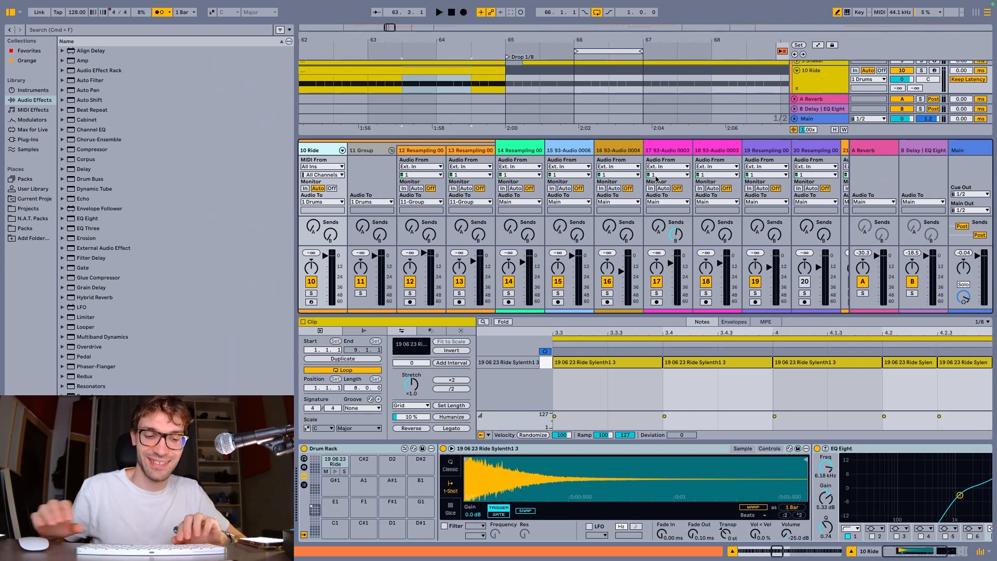
pyautogui.press('super+alt+i')
pyautogui.press('super+alt+i')
pyautogui.press('super+alt+i')
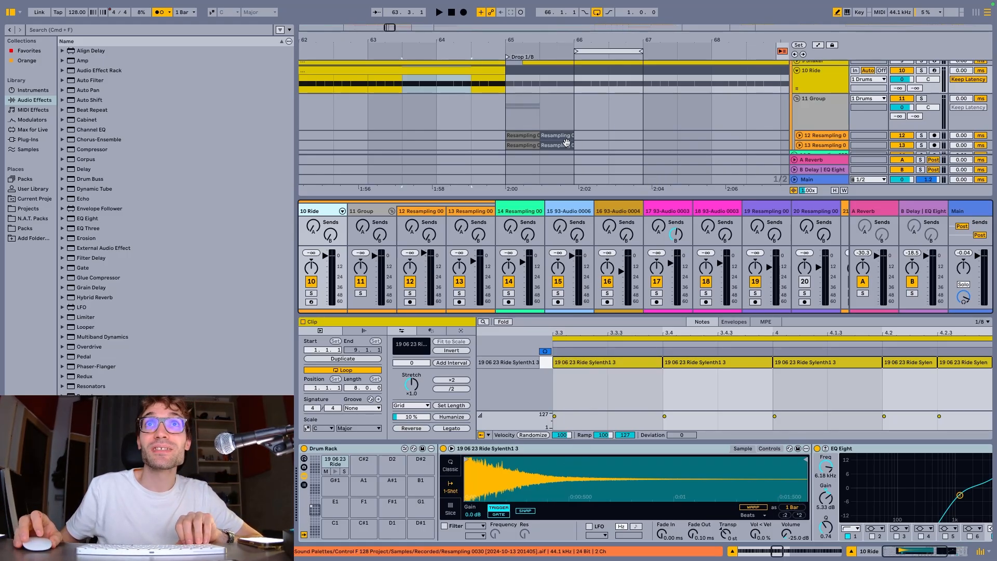
pyautogui.scroll(1, 543, 143)
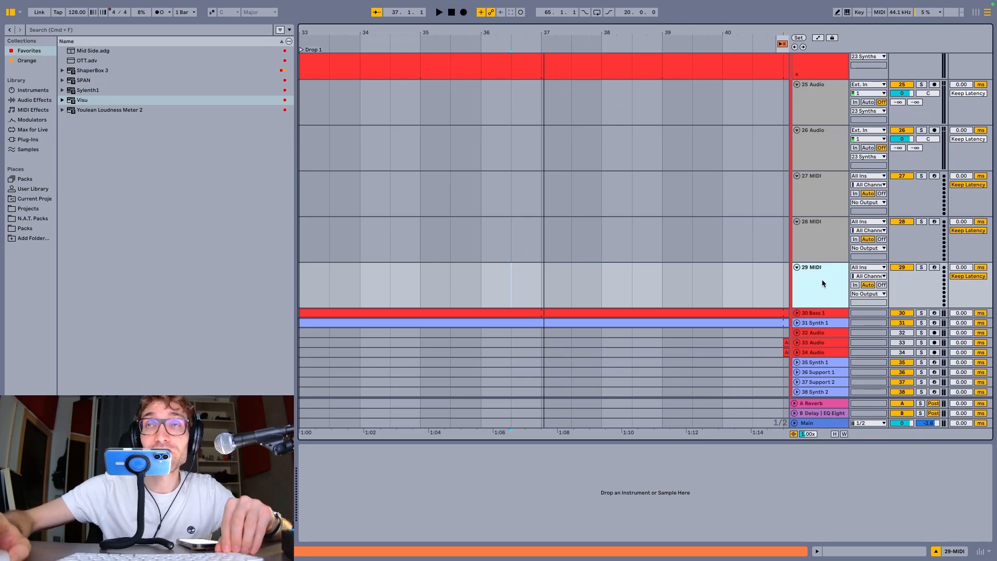
# Load Sylenth1 from the favorites onto the 29 MIDI track and move its plug-in window clear of the device view
pyautogui.click(91, 92)
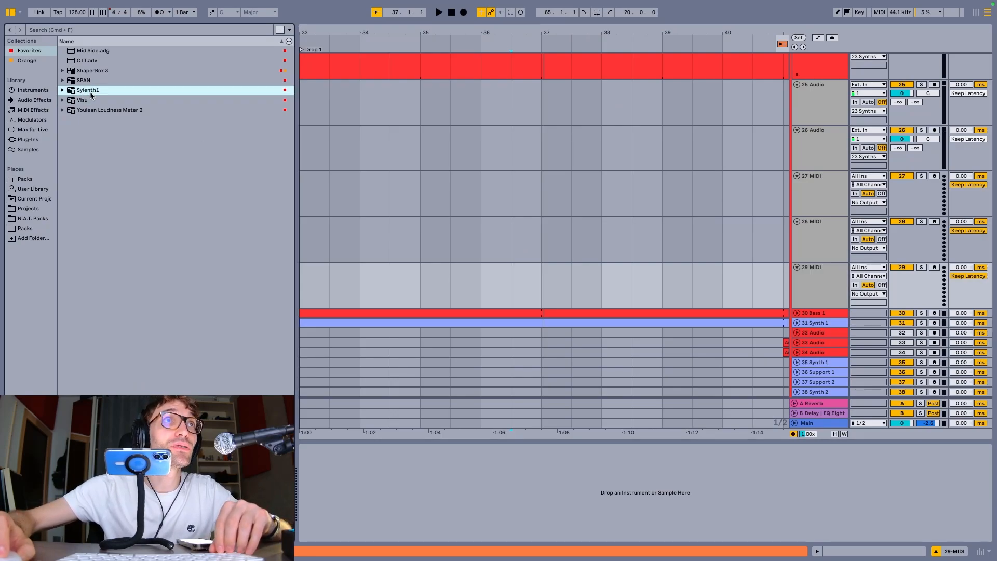
pyautogui.moveTo(575, 281); pyautogui.dragTo(576, 280)
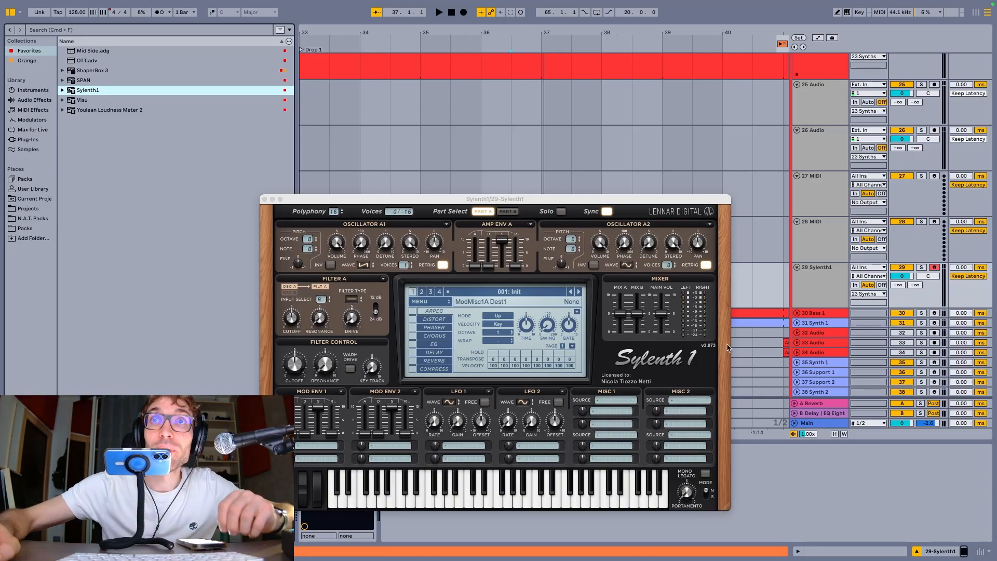
pyautogui.moveTo(601, 199); pyautogui.dragTo(670, 98)
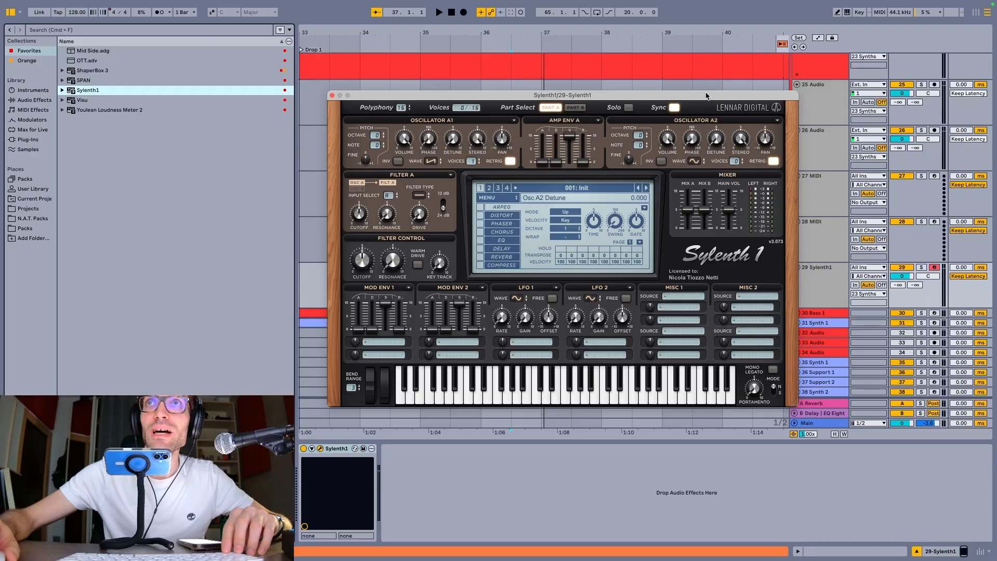
pyautogui.moveTo(706, 97); pyautogui.dragTo(689, 93)
pyautogui.click(828, 288)
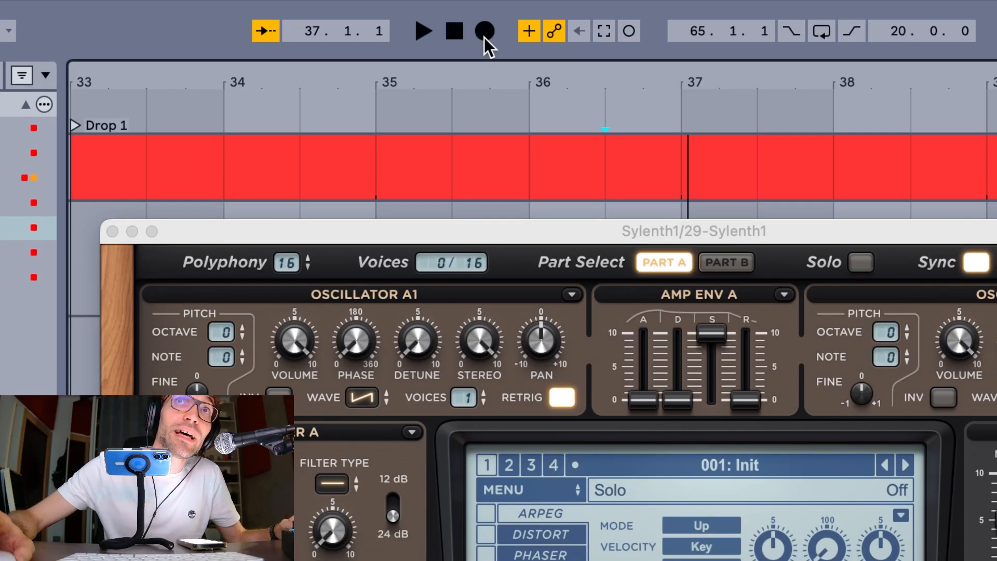
# Enable Start Transport With Record, and test it with a brief arrangement recording on the Sylenth1 track
pyautogui.rightClick(484, 38)
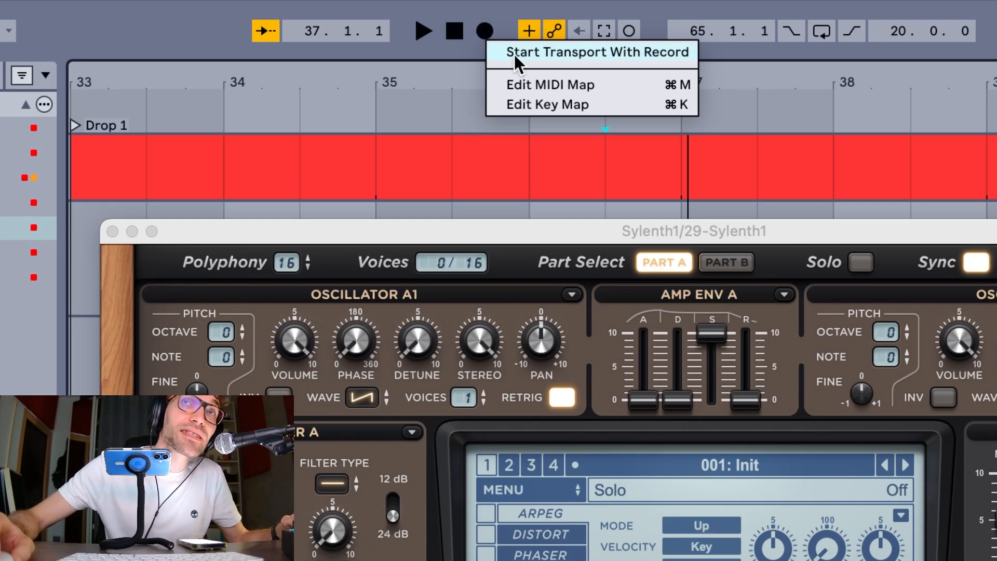
pyautogui.click(513, 52)
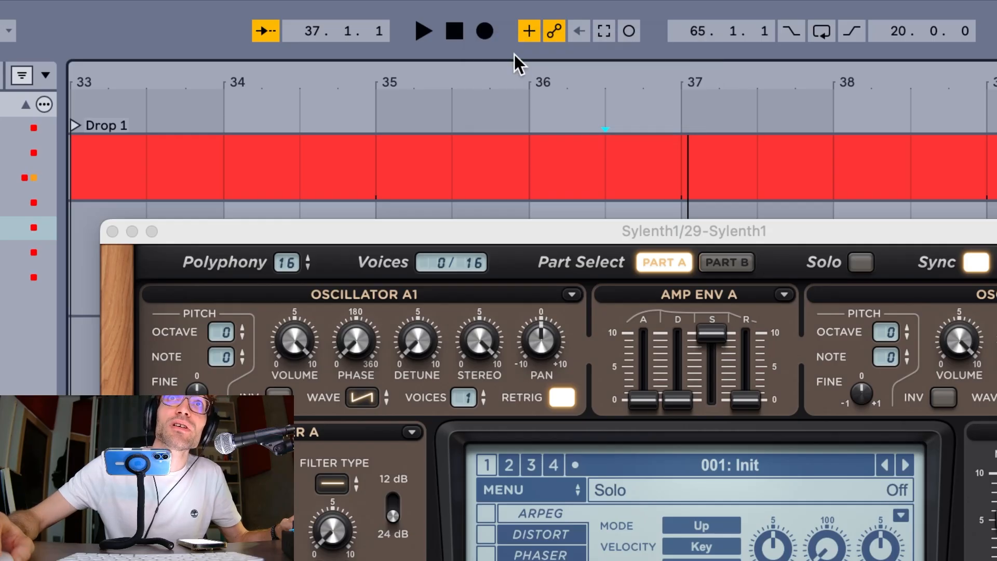
pyautogui.click(490, 35)
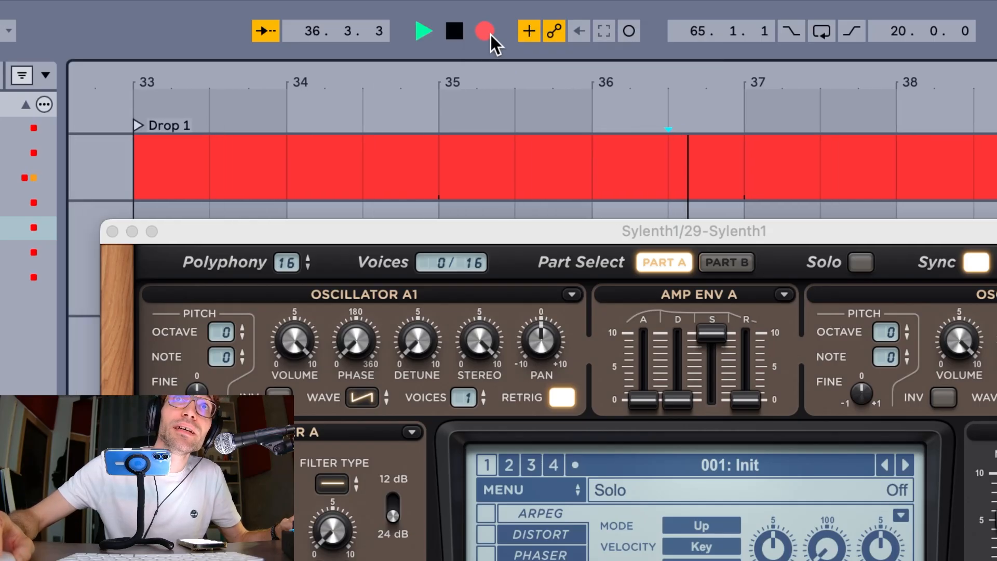
pyautogui.click(456, 32)
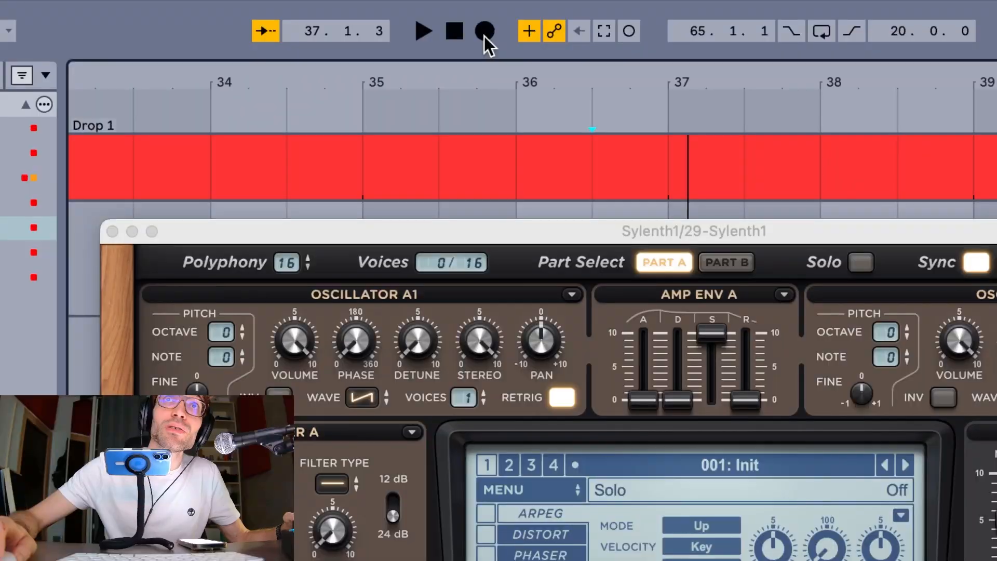
# Disable Start Transport With Record so that arming the recording does not start playback
pyautogui.rightClick(484, 36)
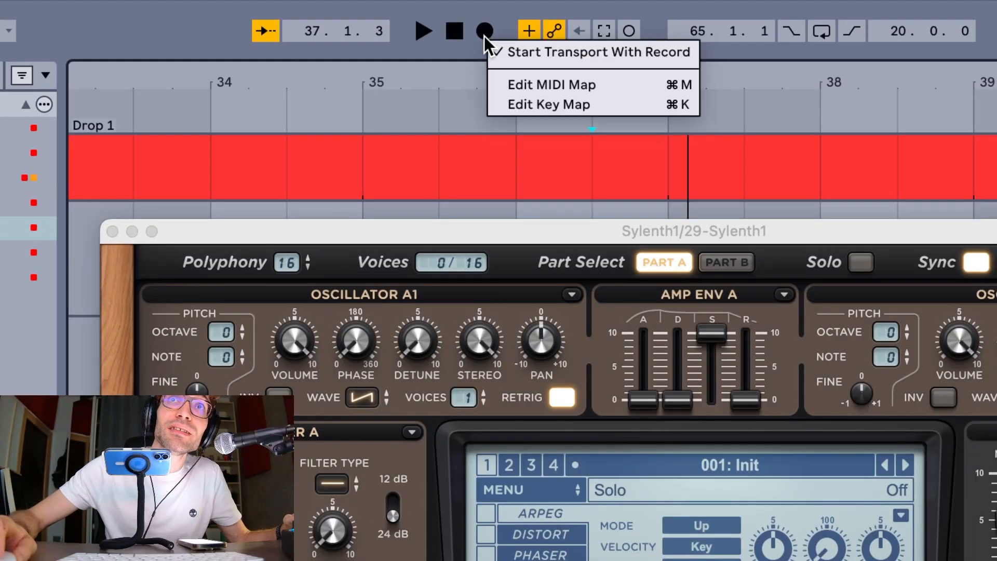
pyautogui.click(516, 48)
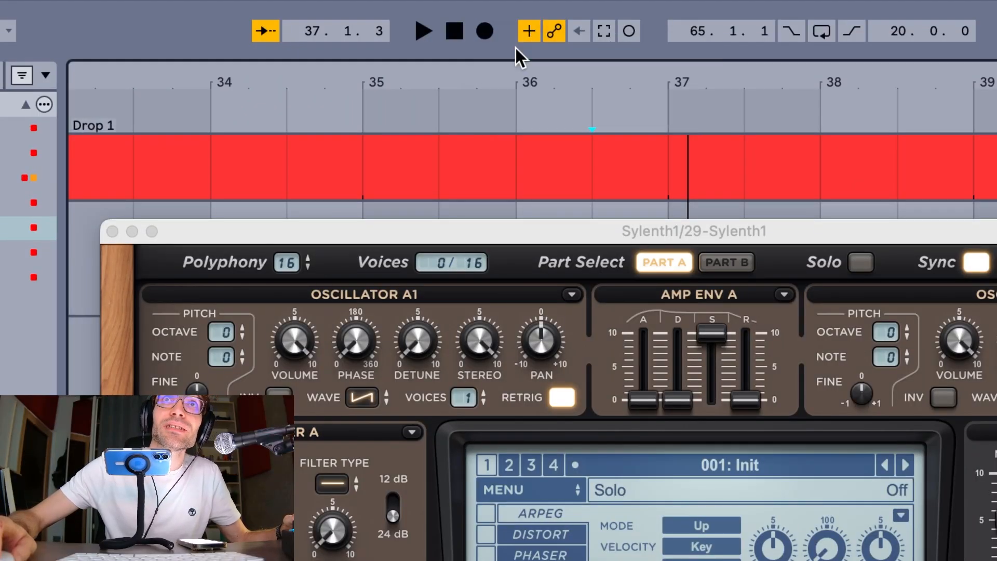
pyautogui.rightClick(485, 30)
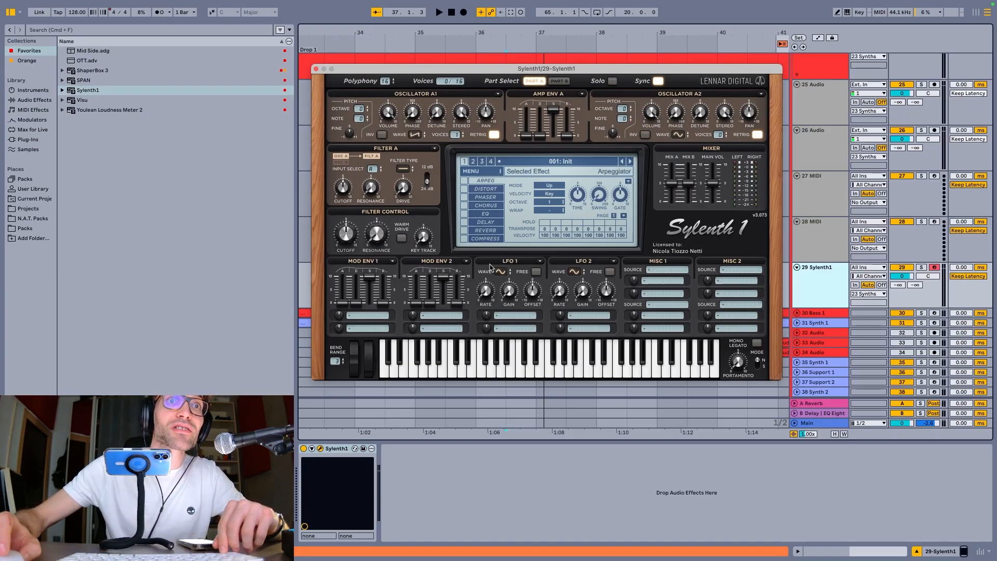
# Delete the Sylenth1 device from its track and undo the deletion
pyautogui.click(341, 450)
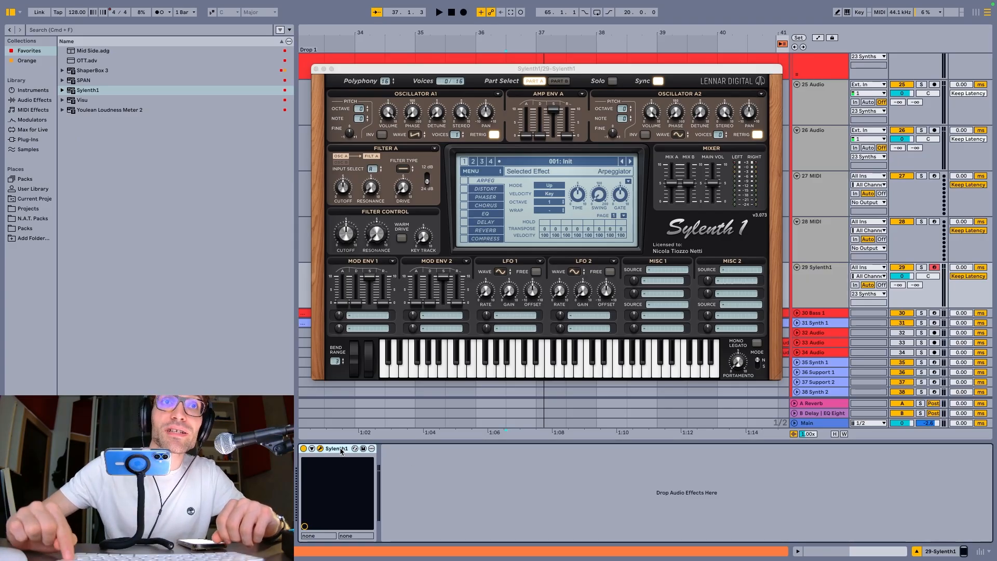
pyautogui.press('Delete')
pyautogui.press('super+z')
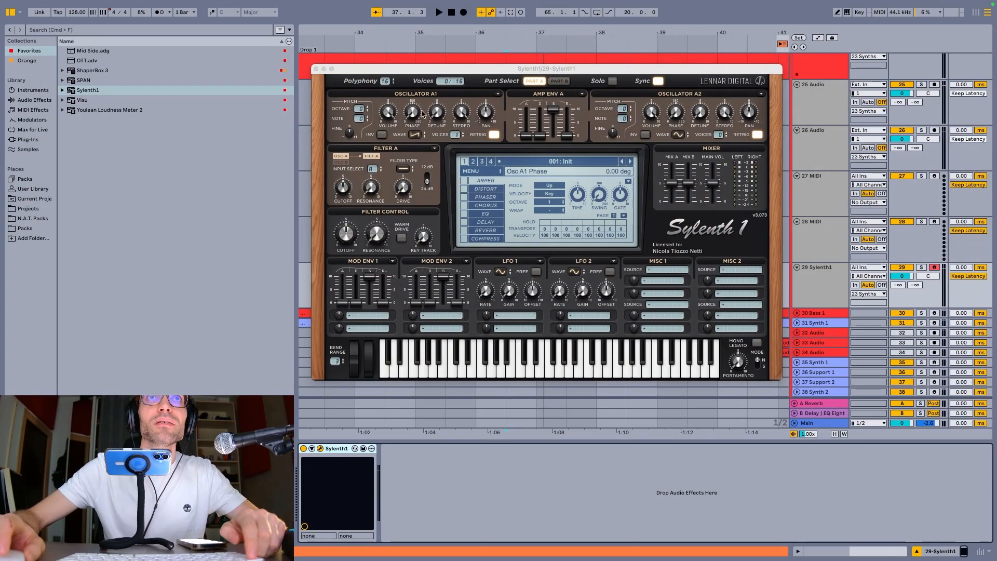
# Close the Sylenth1 window and record a short MIDI clip on the Sylenth1 track starting at bar 35
pyautogui.moveTo(425, 69); pyautogui.dragTo(470, 111)
pyautogui.press('super+w')
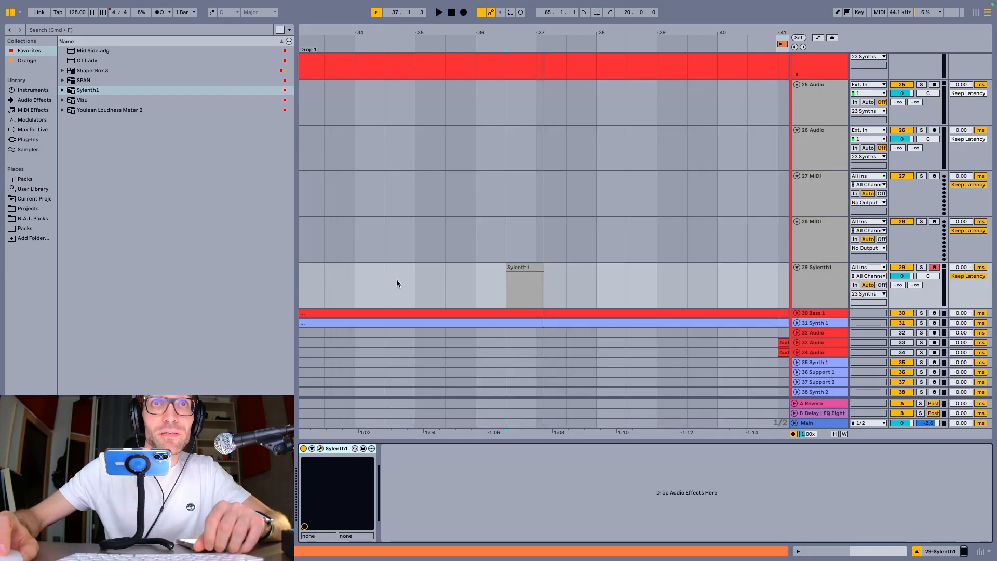
pyautogui.moveTo(416, 284); pyautogui.dragTo(468, 284)
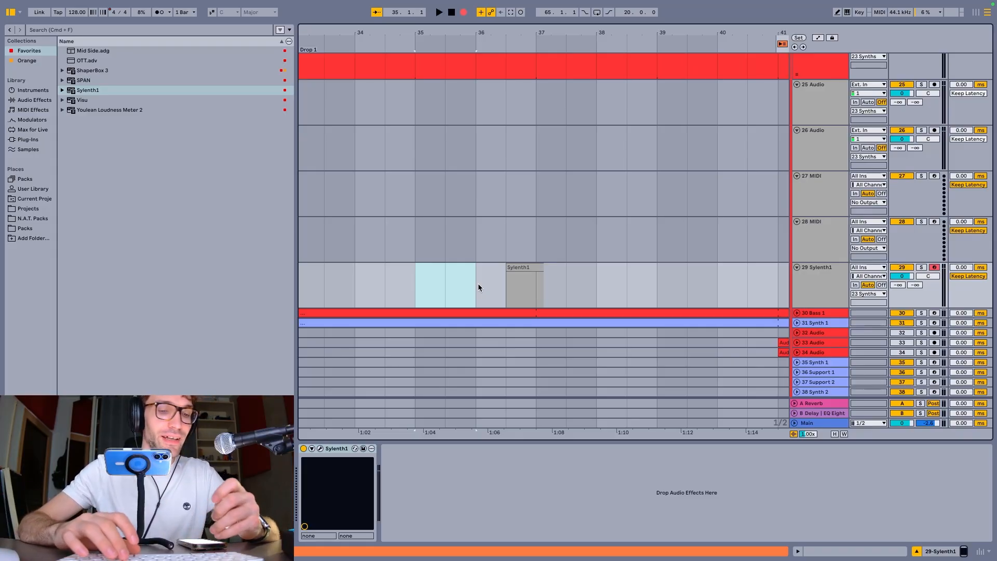
pyautogui.press('space')
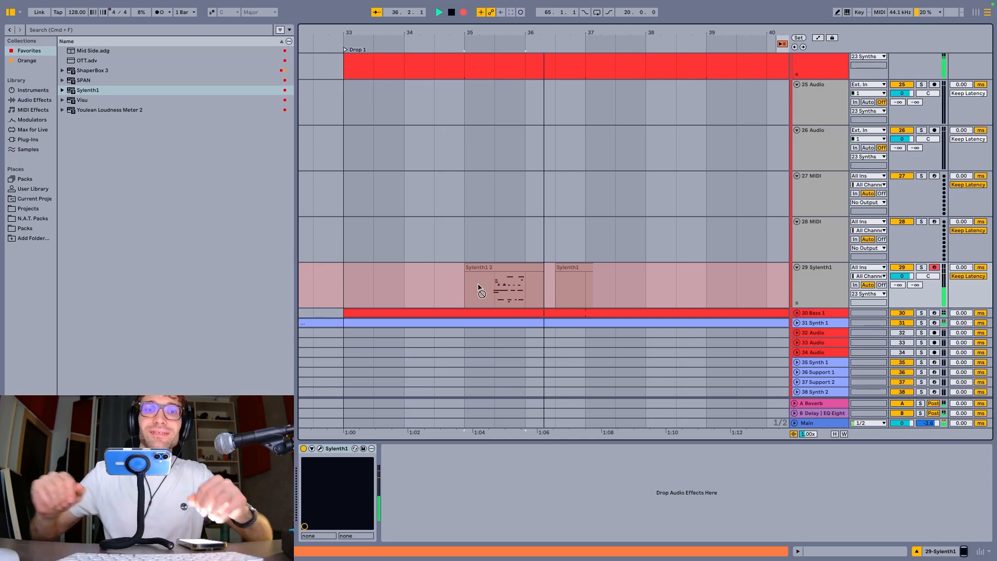
pyautogui.press('space')
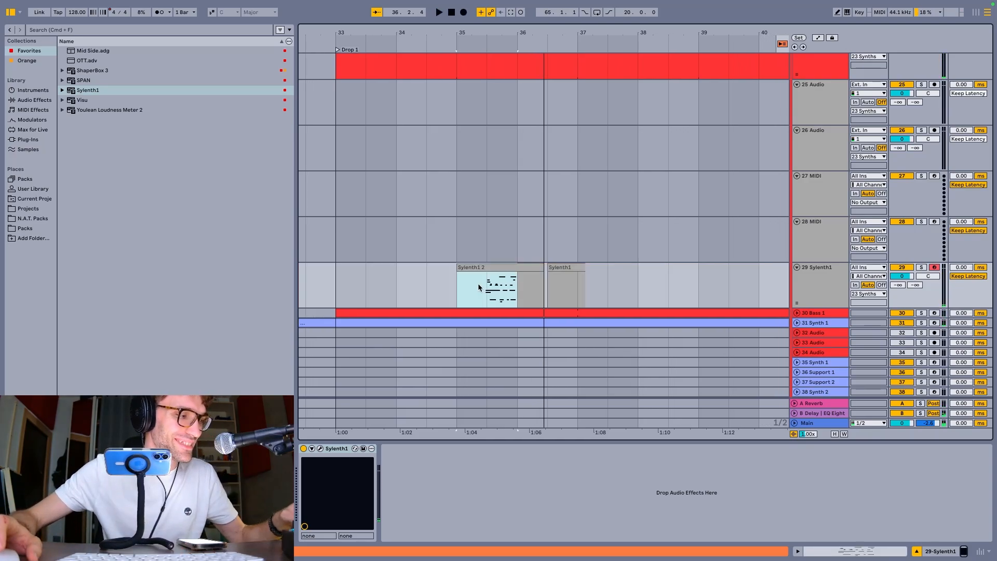
# Switch to the Session view and record a new clip into the Sylenth1 track's scene 7 slot
pyautogui.press('Tab')
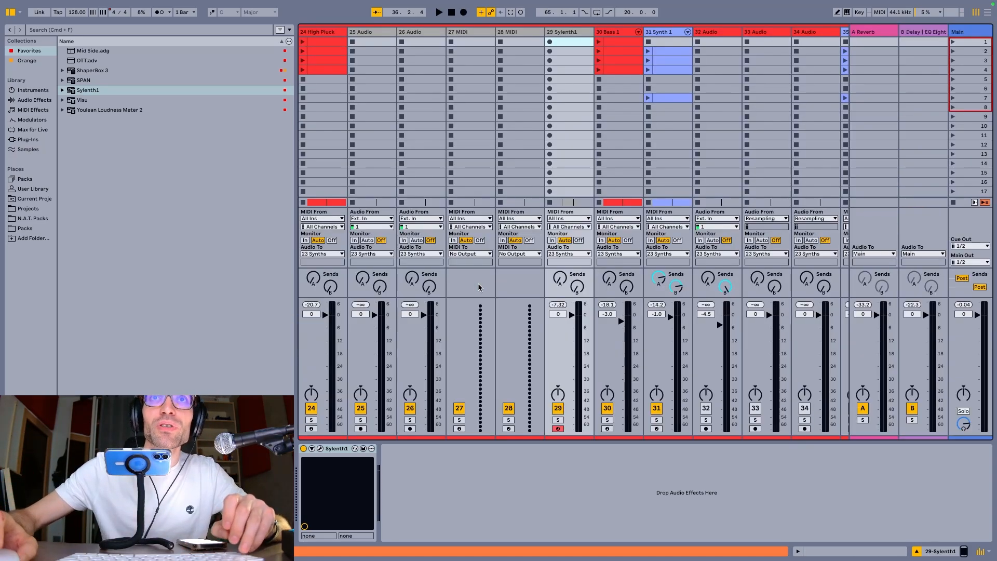
pyautogui.click(569, 98)
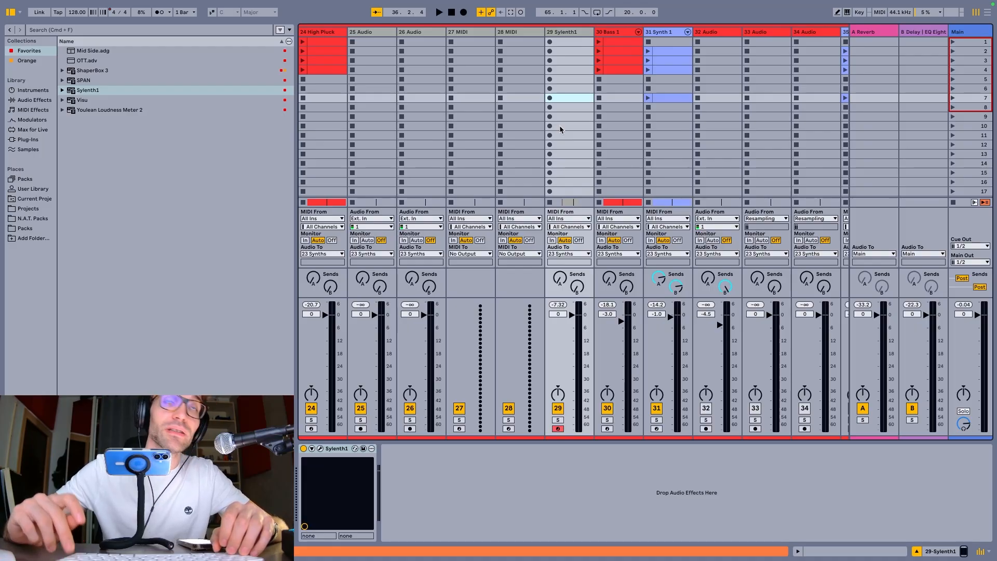
pyautogui.press('Return')
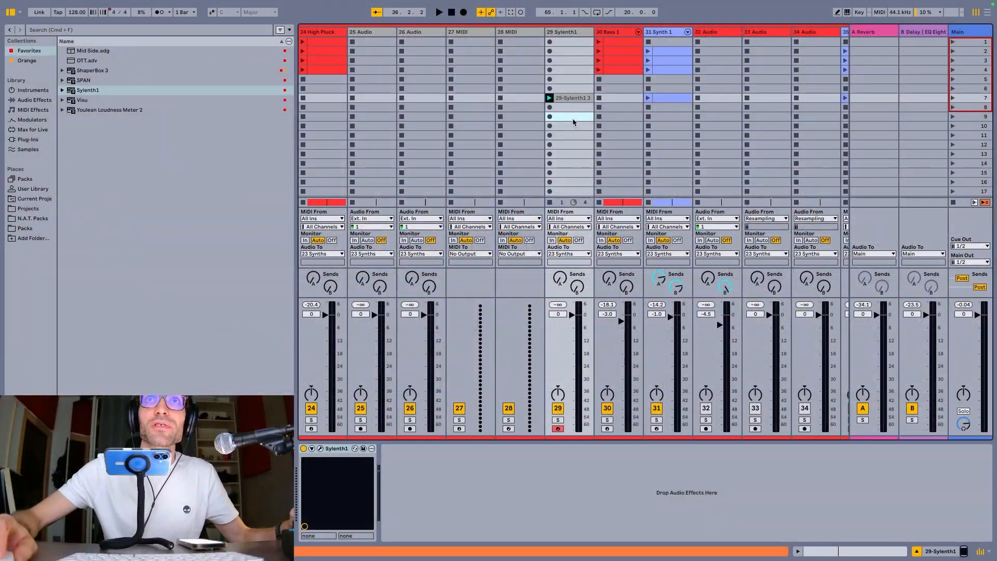
# Record a clip into the Sylenth1 track's scene 9 slot, and delete it after stopping playback
pyautogui.click(572, 118)
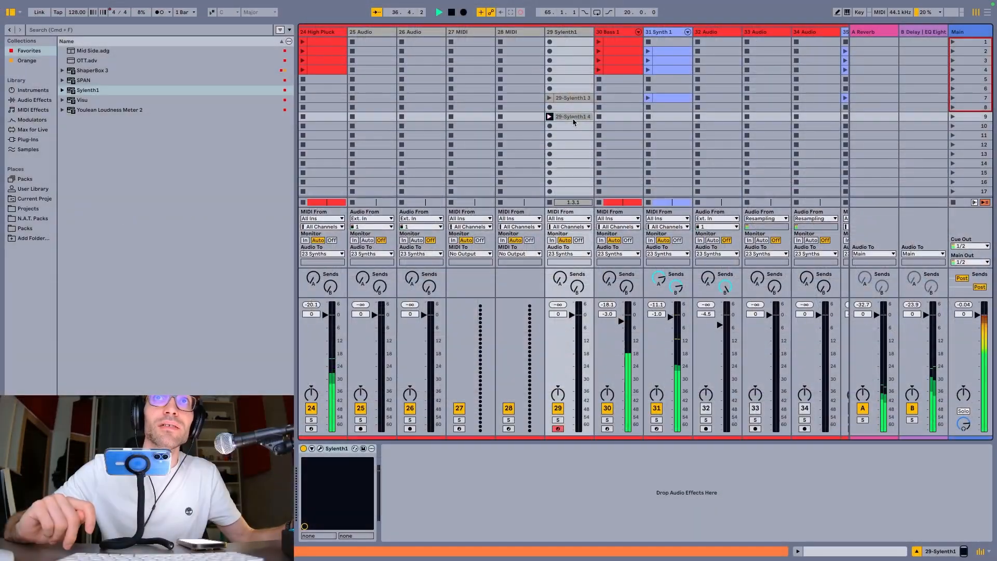
pyautogui.press('space')
pyautogui.press('Delete')
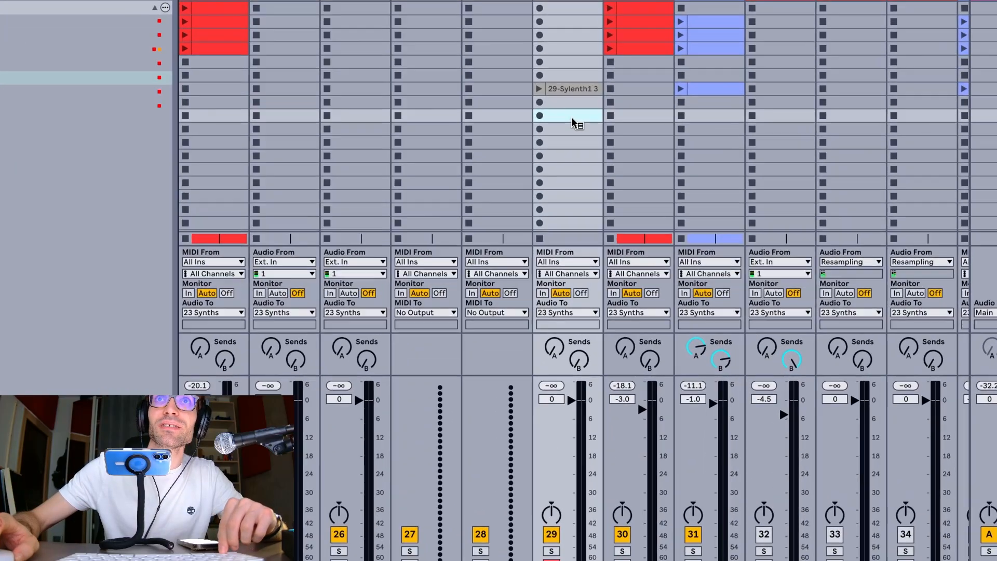
# Record a fresh clip into the emptied scene 9 slot of the Sylenth1 track, launch its playback, and return to the Arrangement
pyautogui.rightClick(572, 117)
pyautogui.click(562, 114)
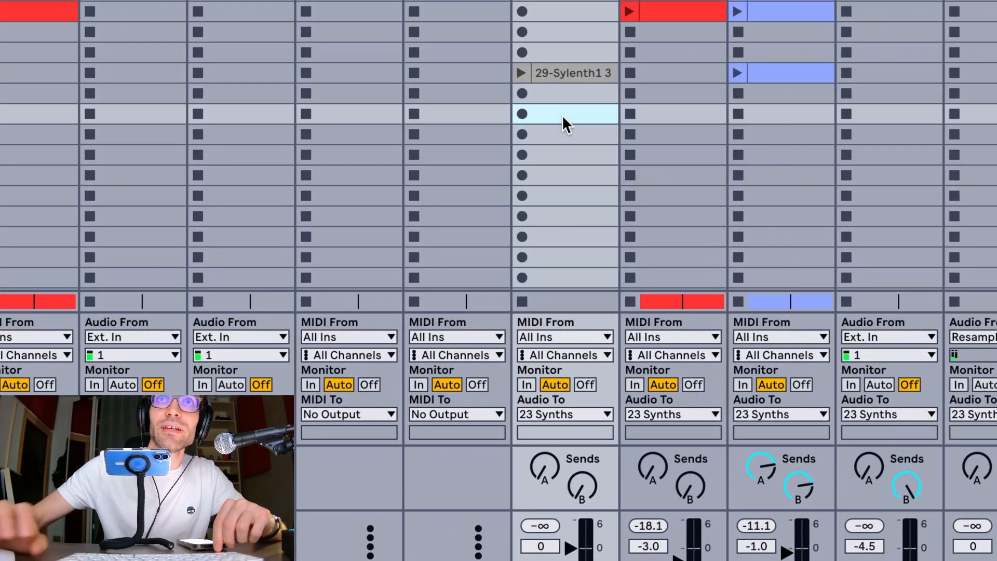
pyautogui.press('Return')
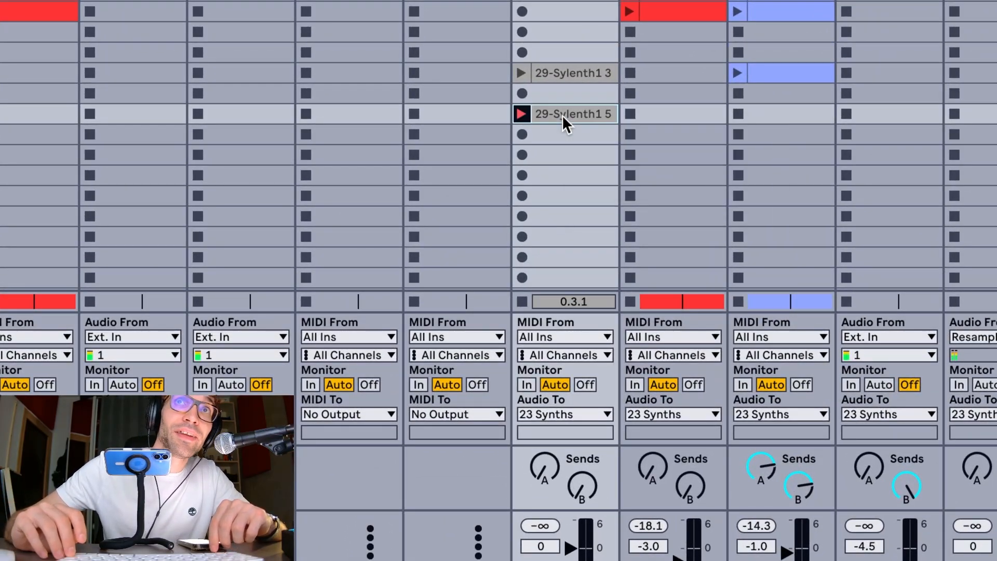
pyautogui.press('Return')
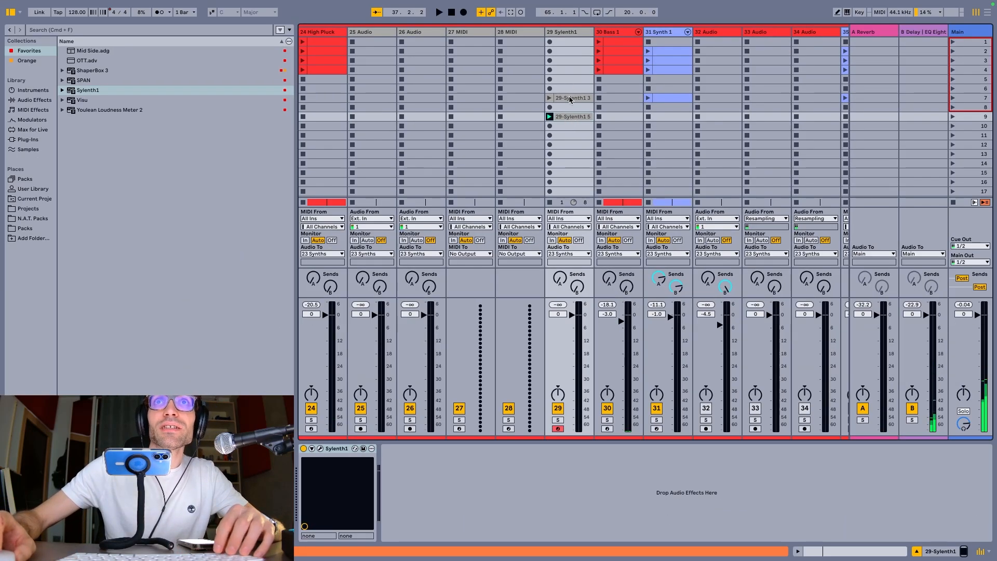
pyautogui.press('Tab')
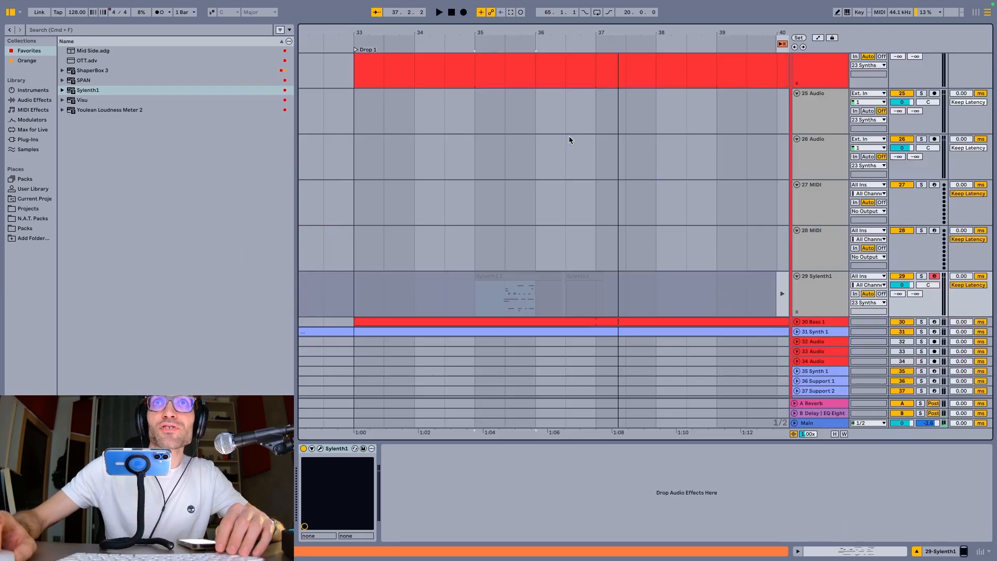
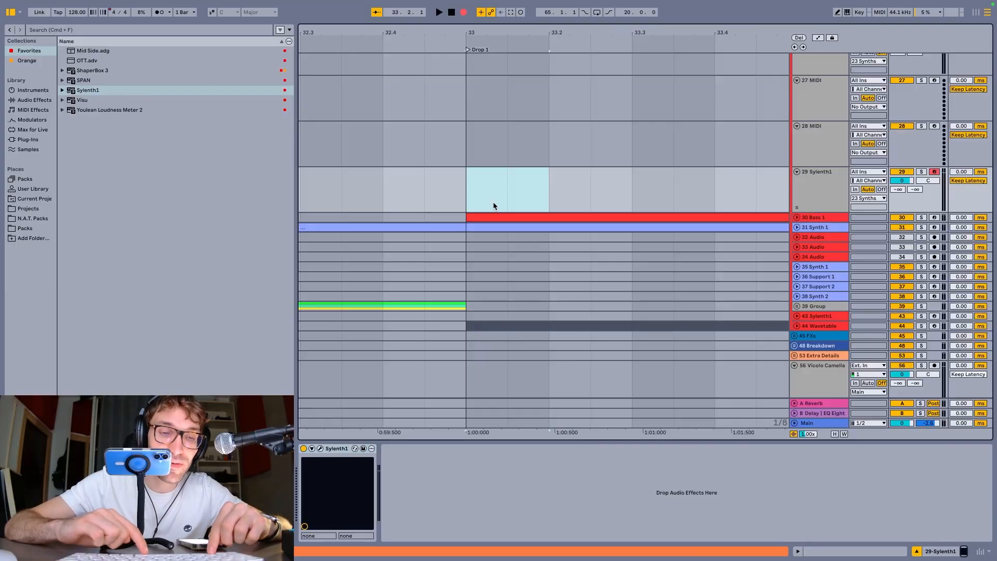
# Insert an empty one-beat MIDI clip at bar 33 on the Sylenth1 track and switch to the Session view
pyautogui.press('super+shift+m')
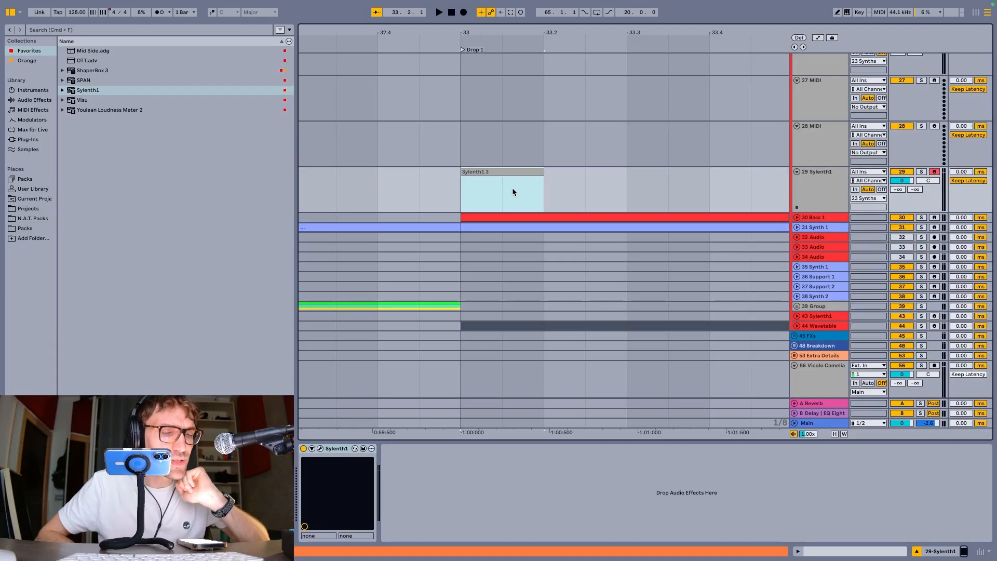
pyautogui.press('Tab')
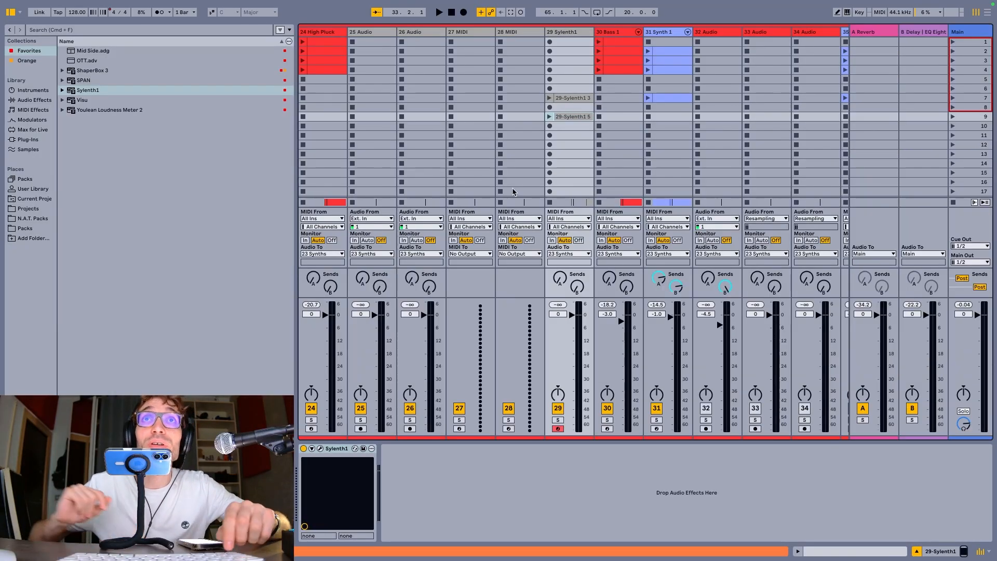
# Select all the recorded clips on the Resampling track and delete them
pyautogui.hscroll(15, 468, 79)
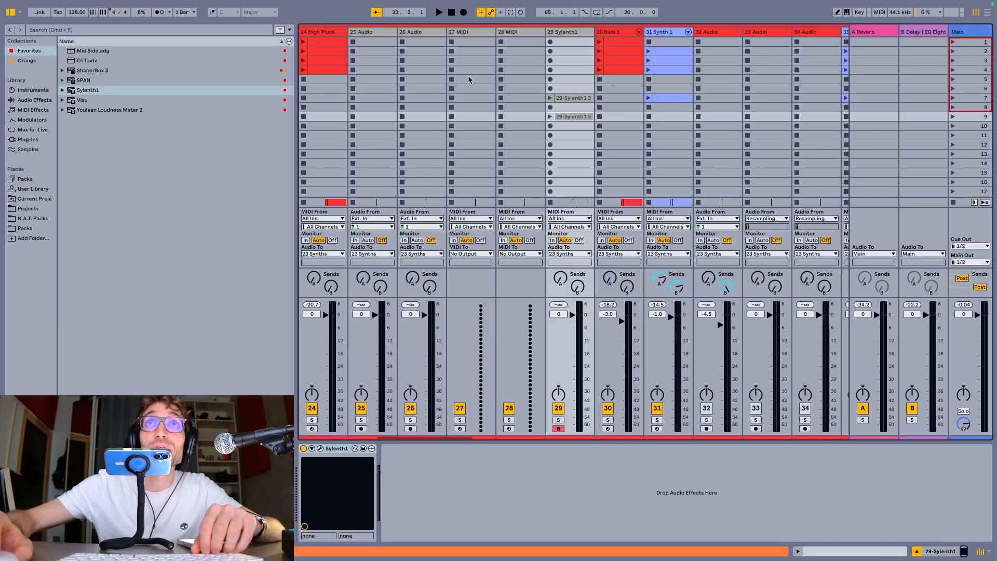
pyautogui.hscroll(20, 469, 80)
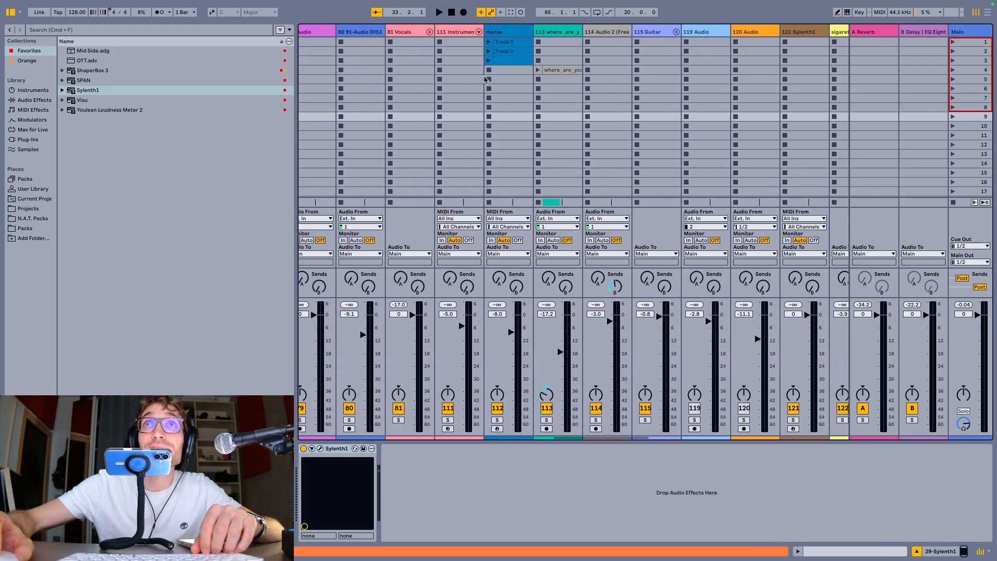
pyautogui.hscroll(10, 540, 79)
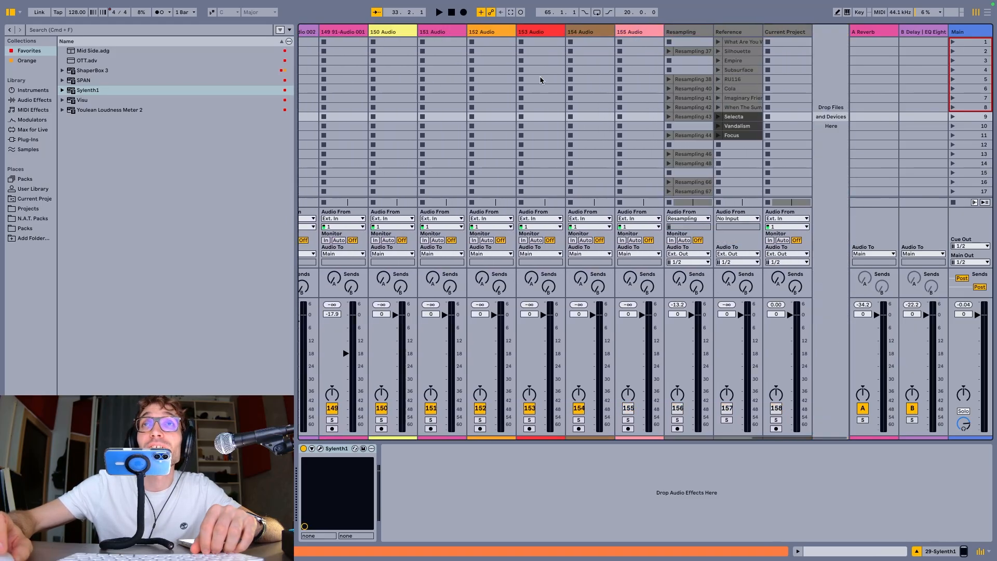
pyautogui.keyDown('shift'); pyautogui.click(697, 192); pyautogui.keyUp('shift')
pyautogui.press('Delete')
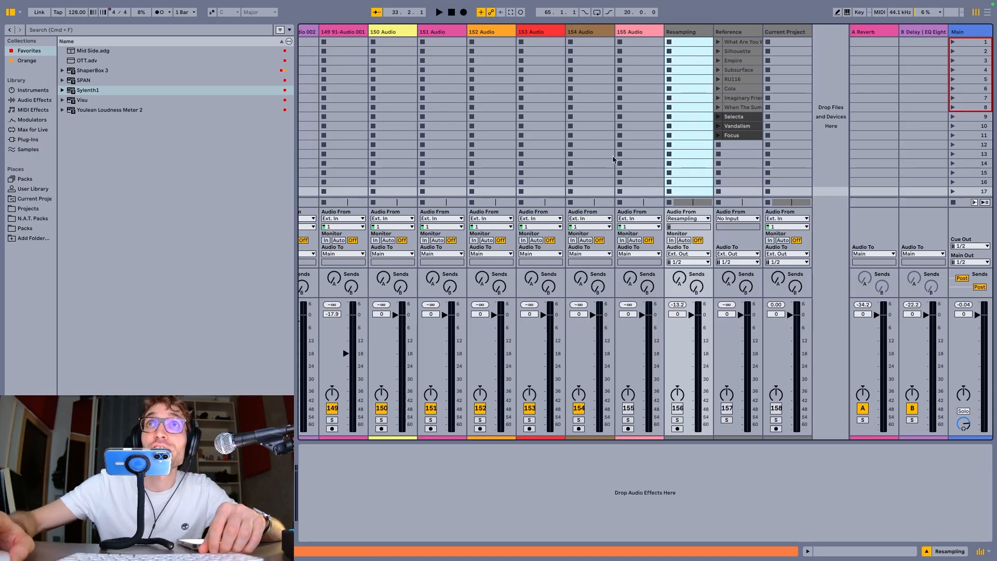
# Record a clip into the Resampling track's scene 6 slot and delete it after stopping
pyautogui.click(689, 90)
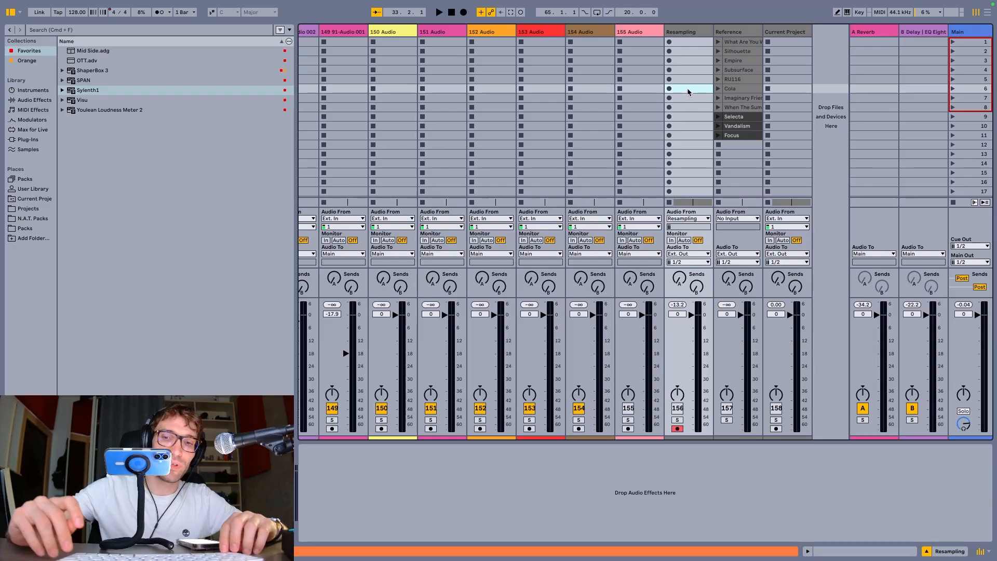
pyautogui.press('Return')
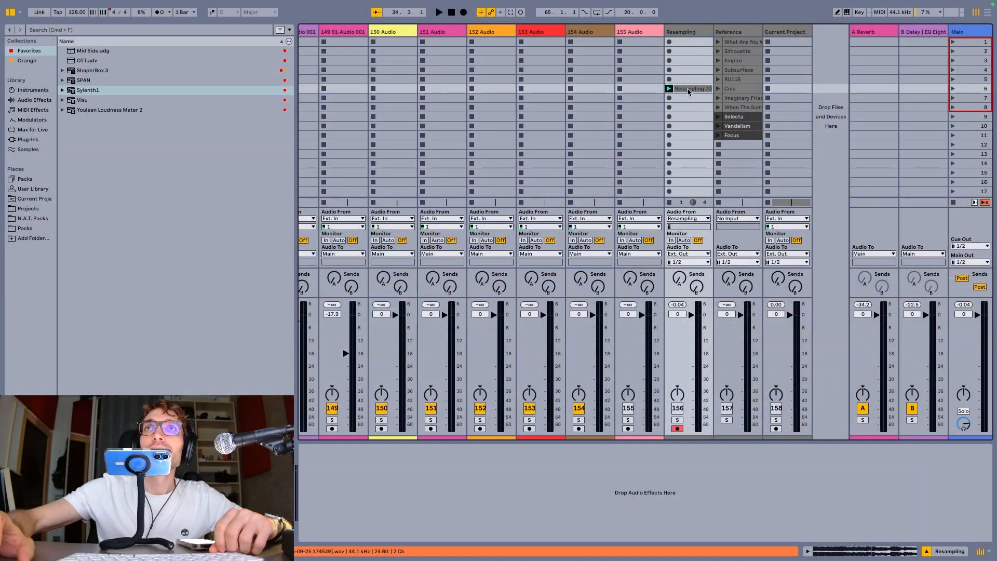
pyautogui.press('Delete')
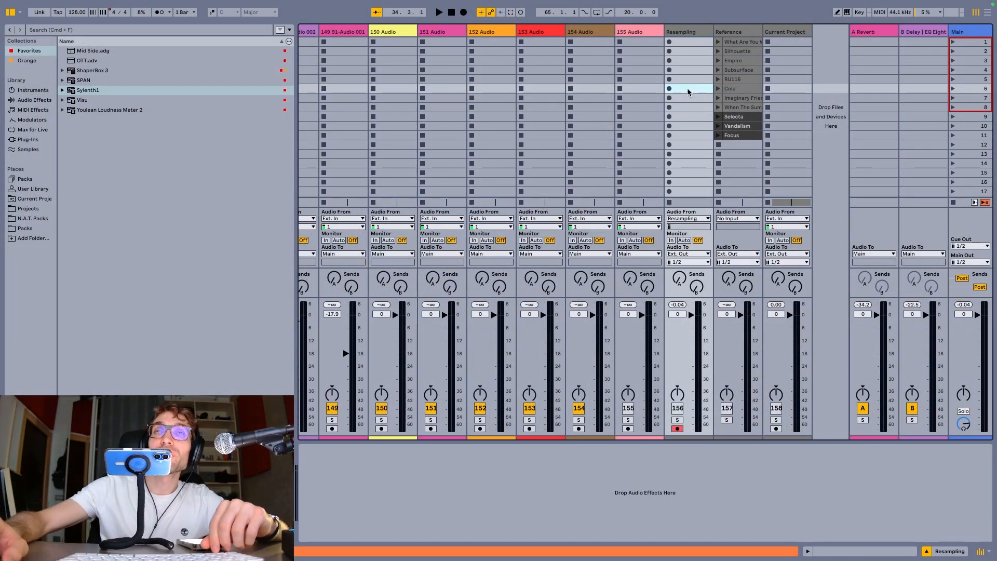
# Collapse the Synths group track in the Session view
pyautogui.hscroll(-20, 447, 58)
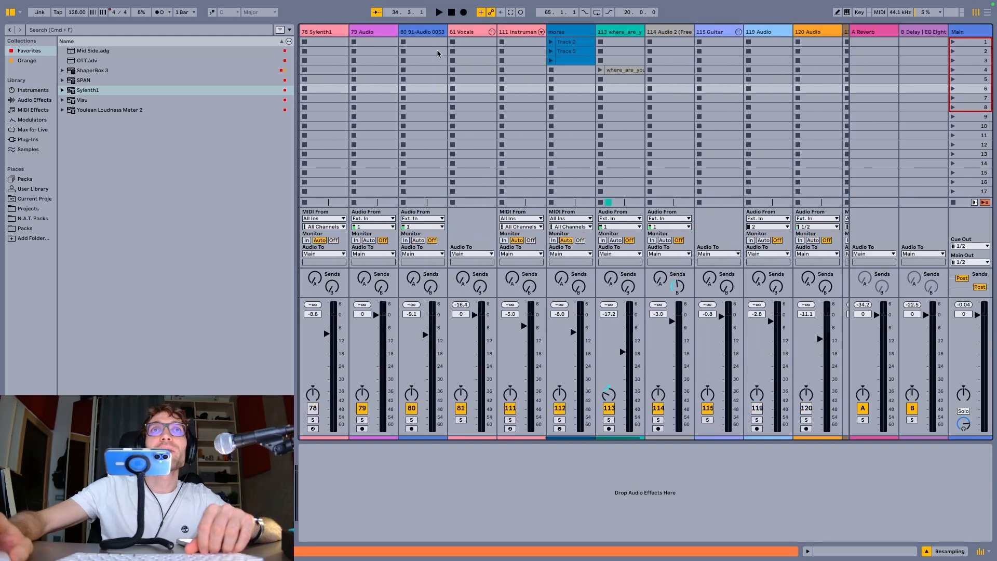
pyautogui.hscroll(-10, 388, 41)
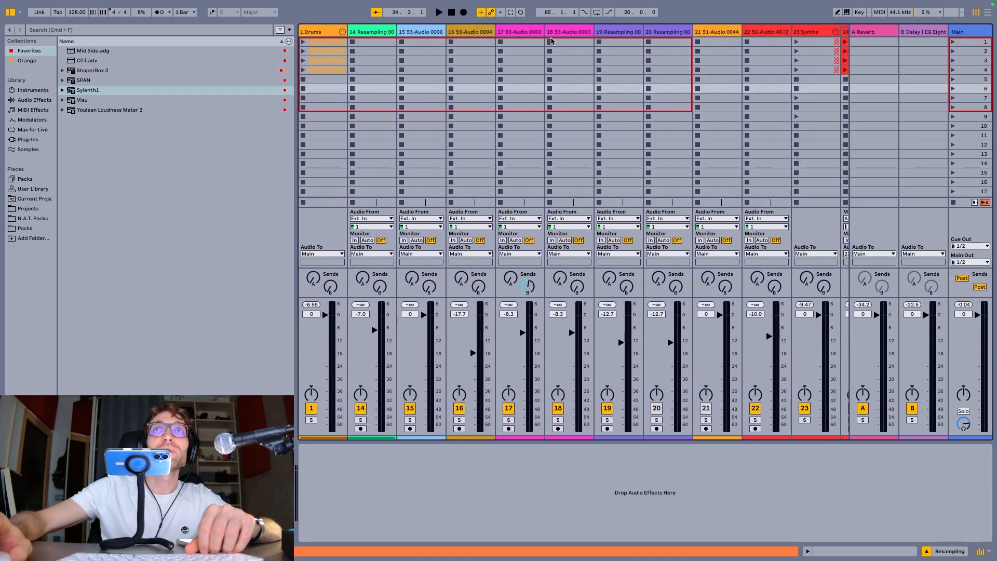
pyautogui.click(836, 32)
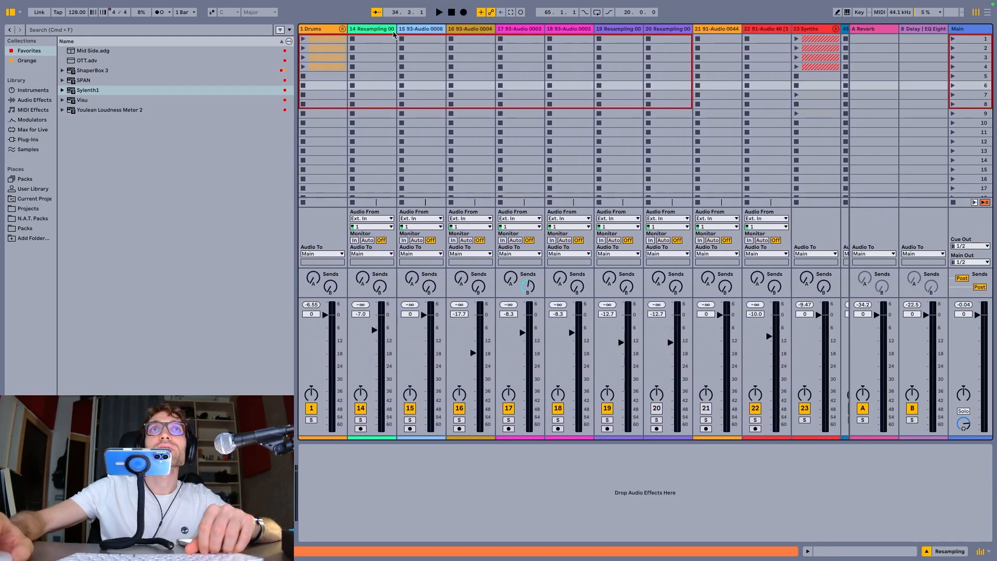
# Group tracks 14 through 22, collapse the new group, and ungroup it again
pyautogui.click(373, 30)
pyautogui.keyDown('shift'); pyautogui.click(774, 30); pyautogui.keyUp('shift')
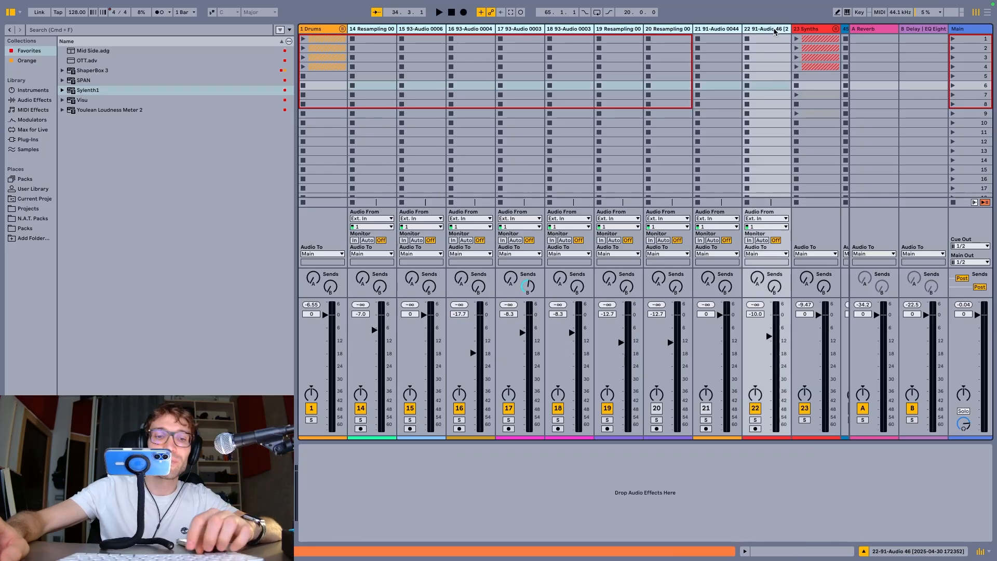
pyautogui.press('super+g')
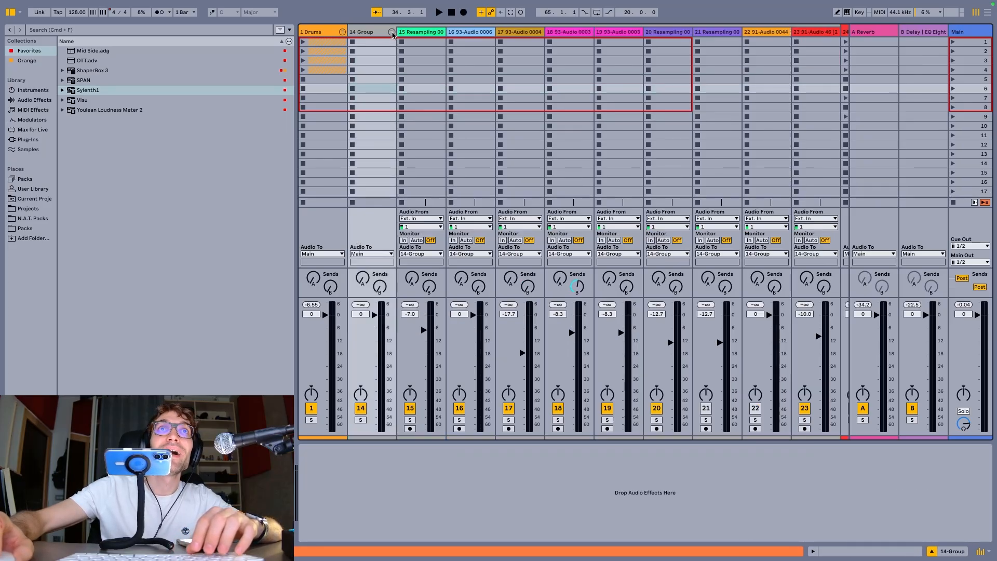
pyautogui.click(391, 32)
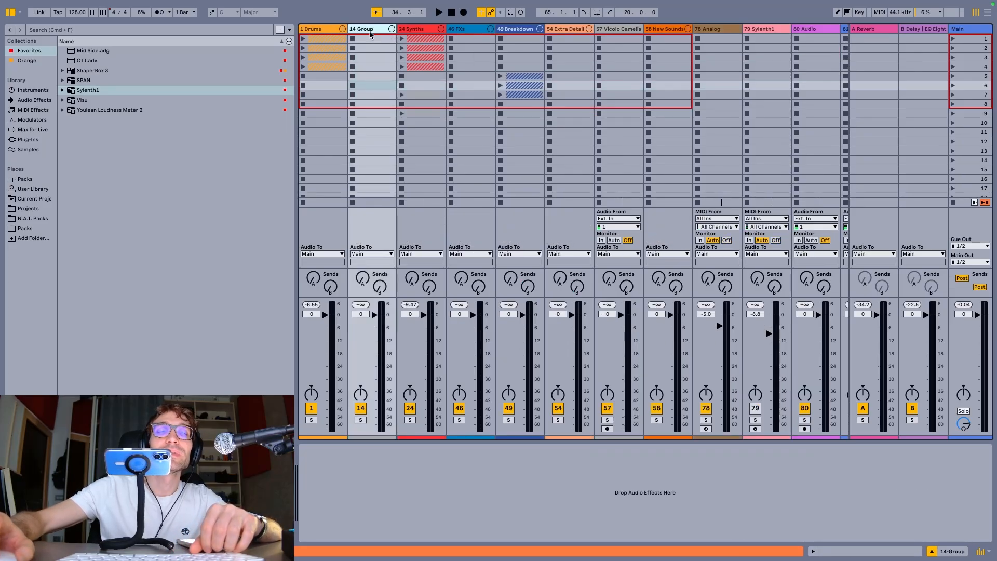
pyautogui.press('super+shift+g')
# Select the range of tracks 14 through 20, combine them into a group, and collapse that group
pyautogui.click(667, 30)
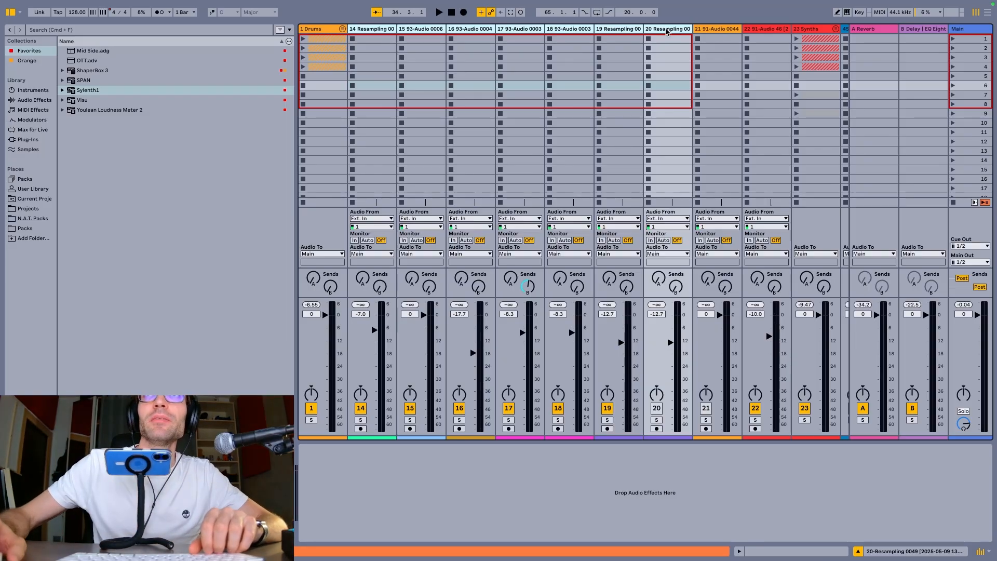
pyautogui.click(384, 32)
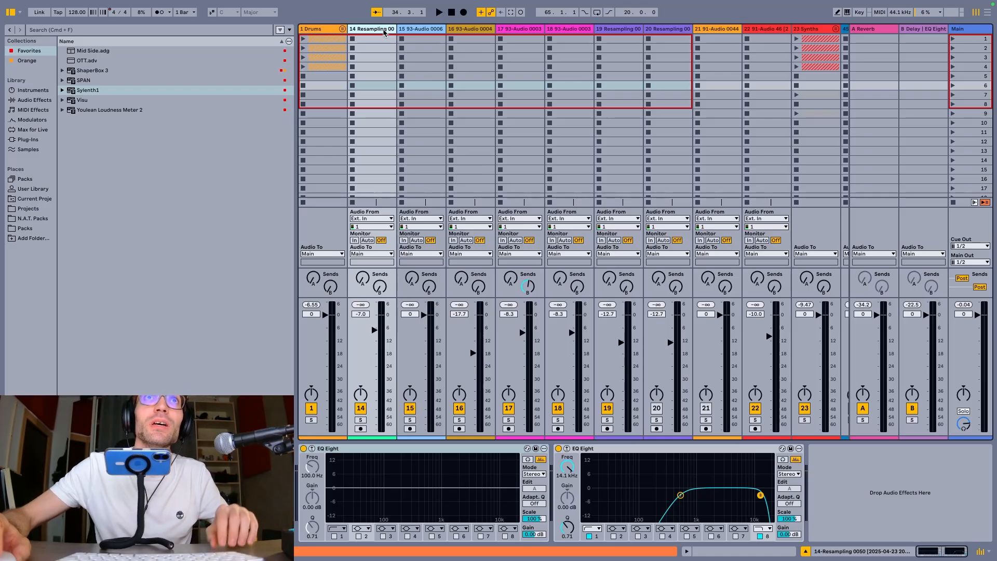
pyautogui.click(678, 31)
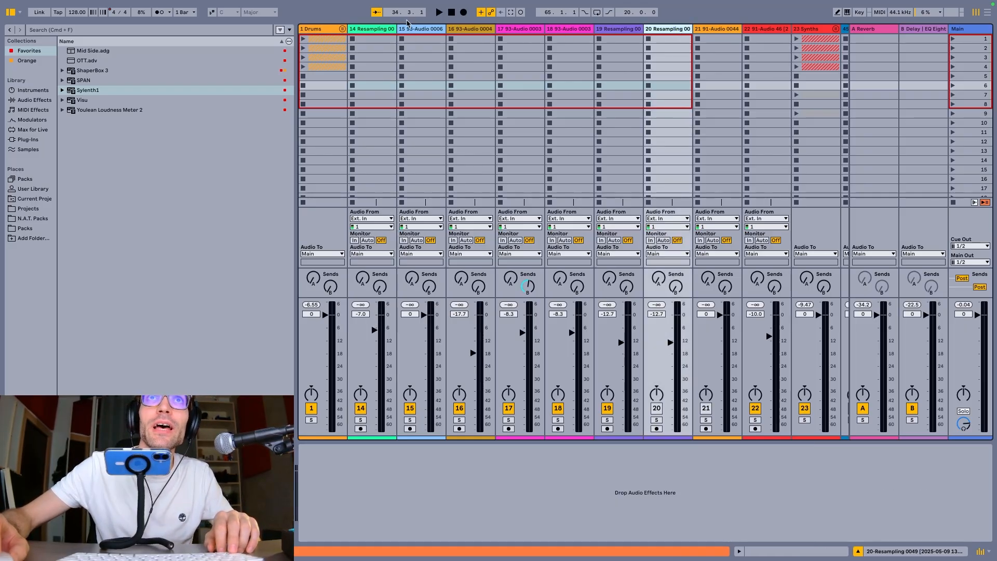
pyautogui.click(365, 38)
pyautogui.click(657, 31)
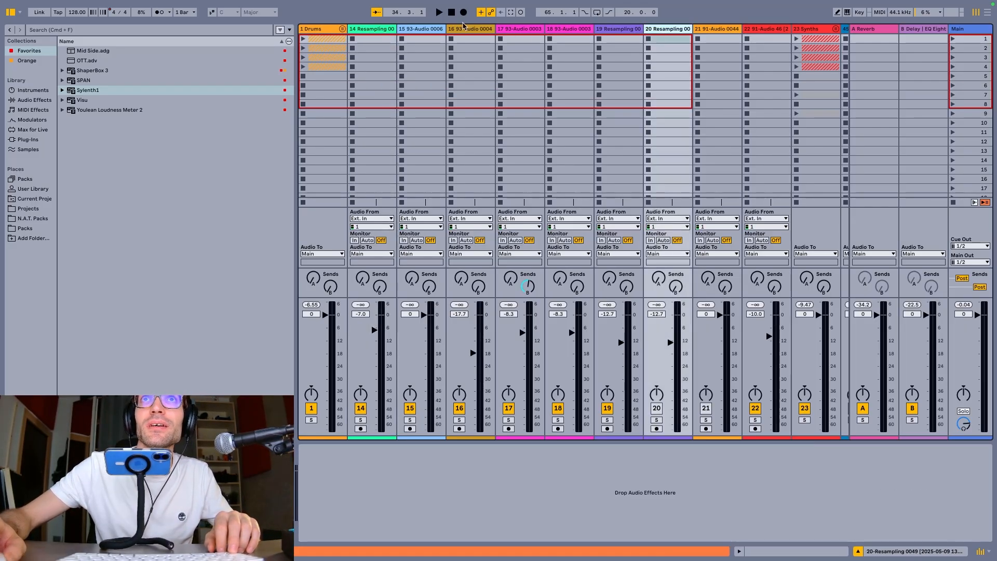
pyautogui.click(380, 30)
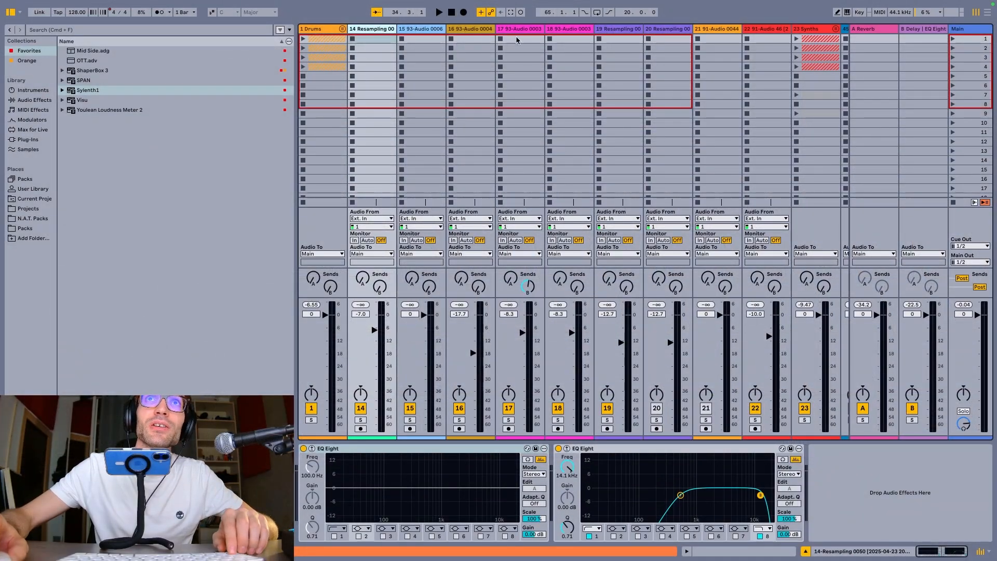
pyautogui.click(672, 29)
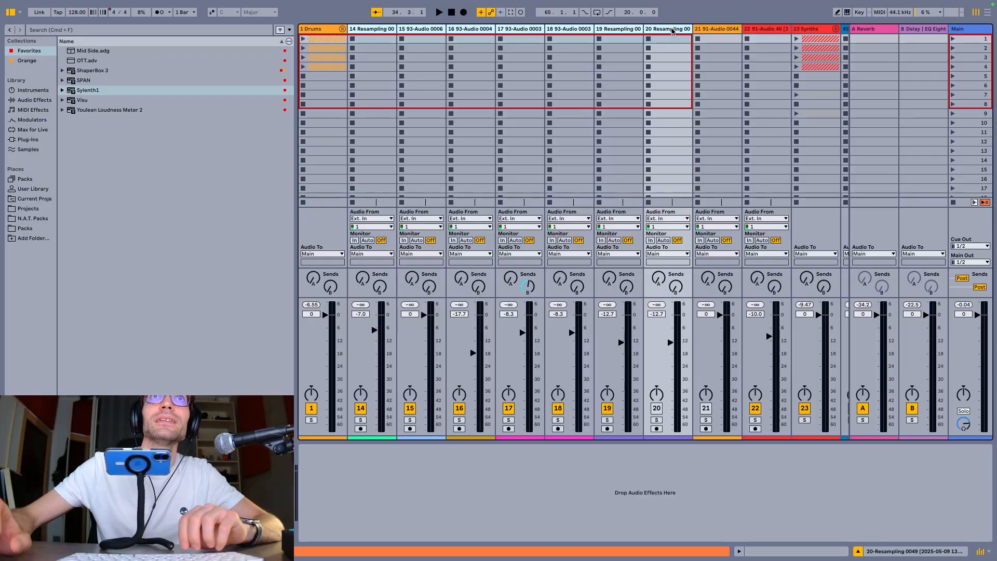
pyautogui.press('super+g')
pyautogui.click(389, 35)
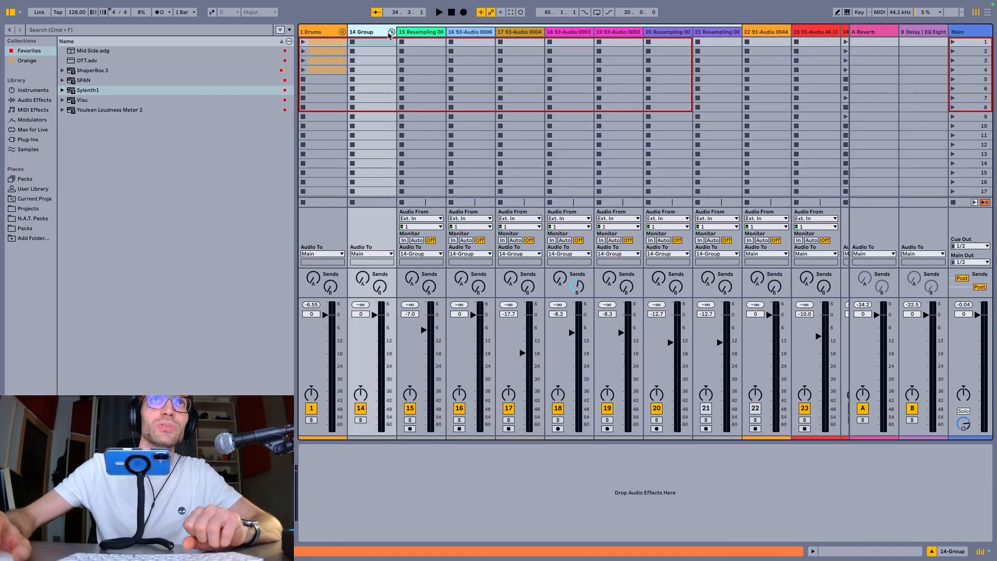
pyautogui.click(391, 33)
# Expand the Drums group and solo the Kick Rack pad in the Kick+Clap track's Drum Rack, previewing playback briefly
pyautogui.click(328, 34)
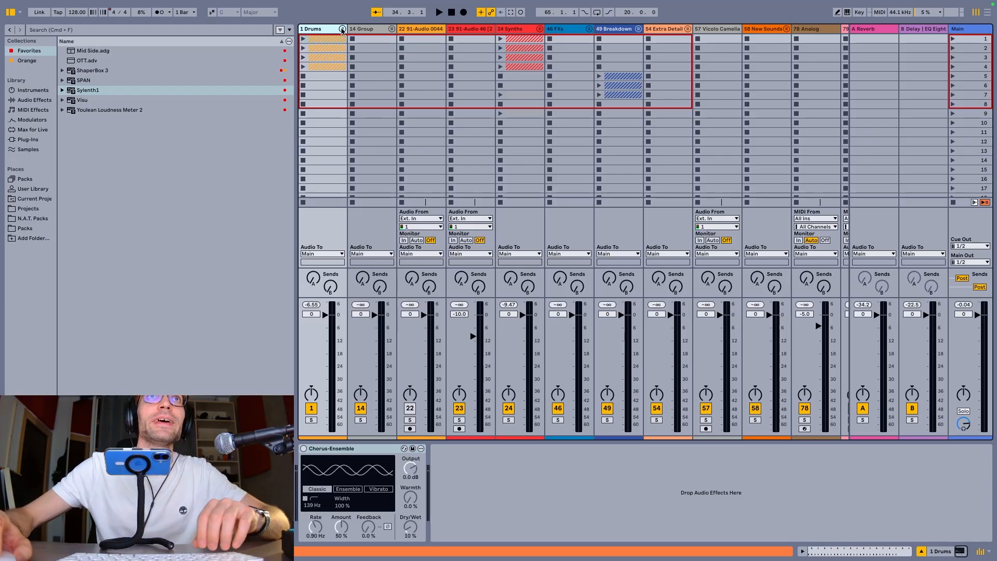
pyautogui.click(342, 29)
pyautogui.click(355, 36)
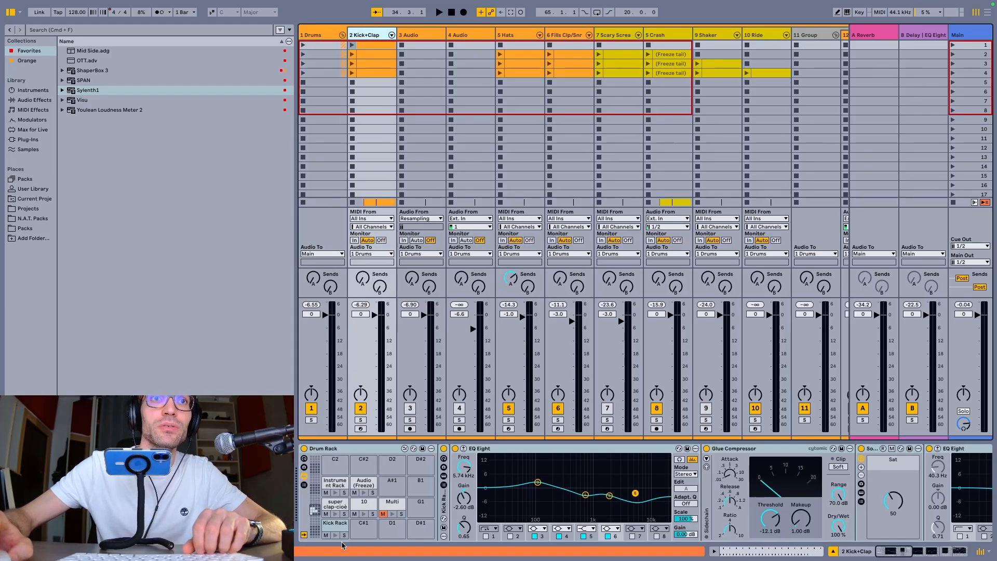
pyautogui.press('space')
pyautogui.press('space')
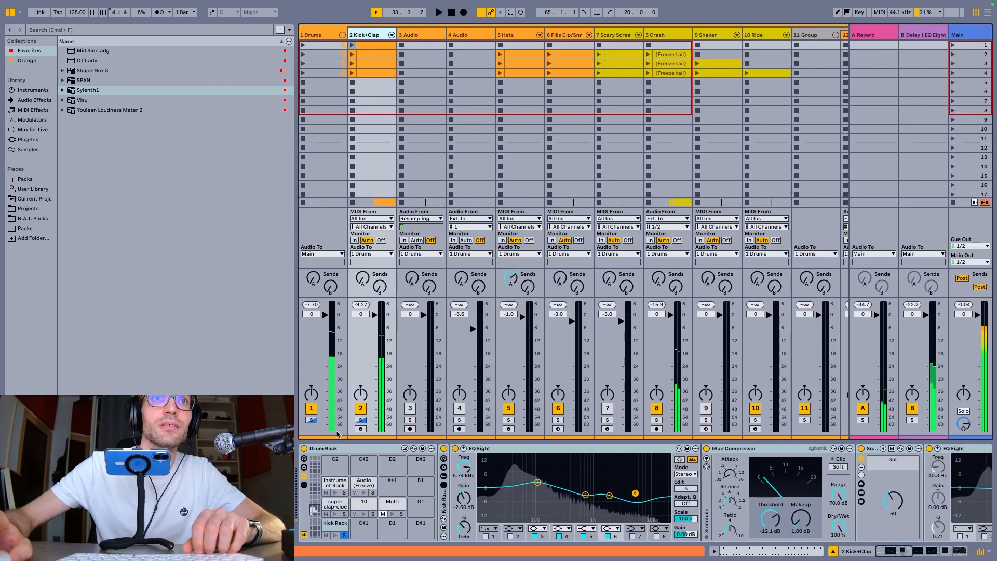
# Solo the Kick+Clap track, preview its playback, and collapse the Drums group
pyautogui.click(311, 420)
pyautogui.click(363, 37)
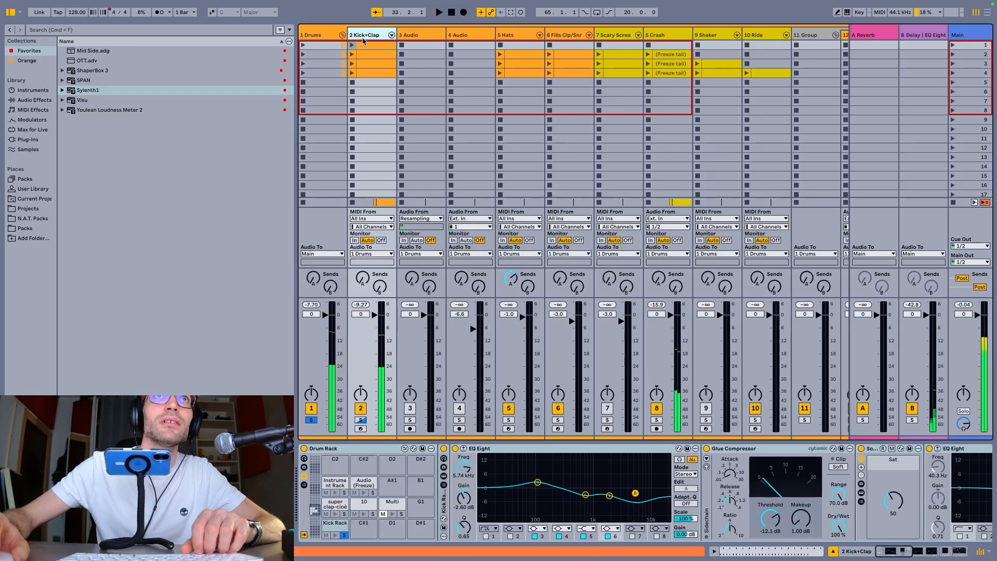
pyautogui.click(361, 420)
pyautogui.press('space')
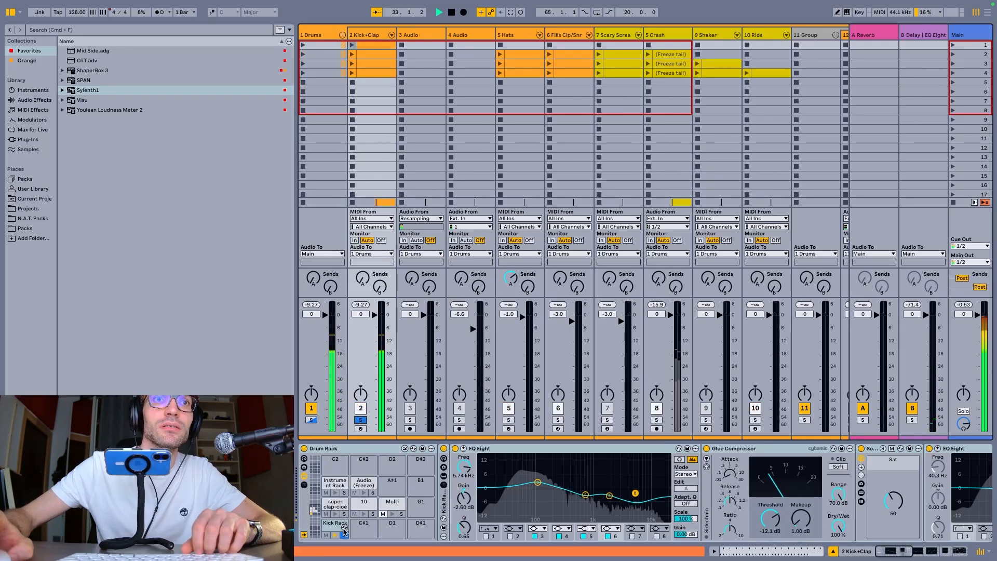
pyautogui.press('space')
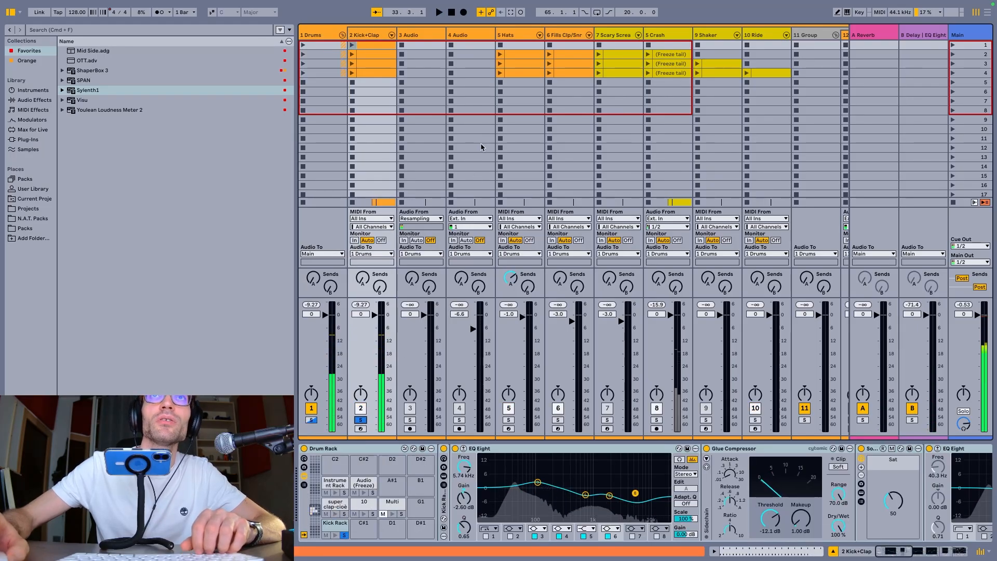
pyautogui.click(342, 36)
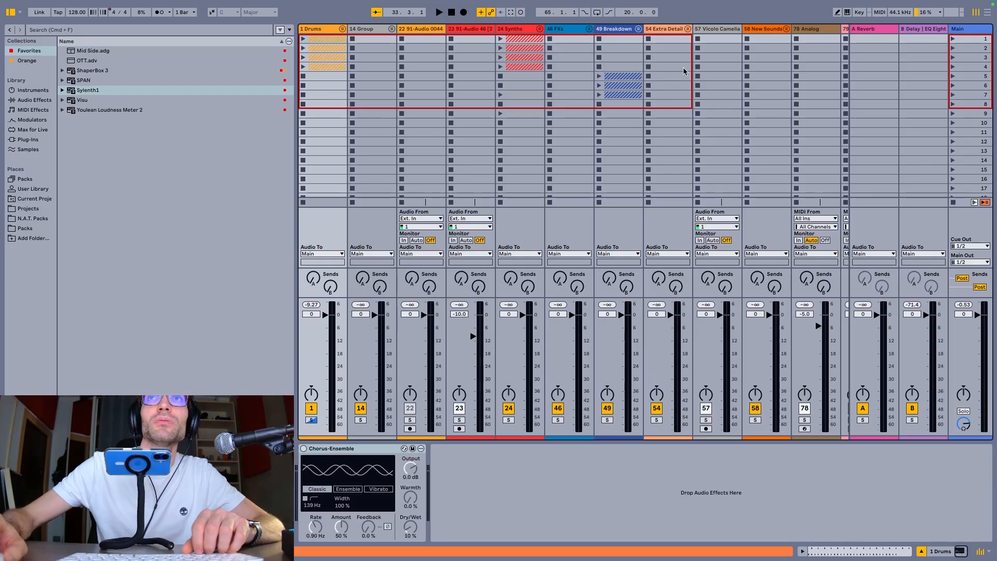
# Record the soloed kick into the Resampling track's scene 4 slot and open the recorded clip in the Clip View
pyautogui.hscroll(15, 675, 78)
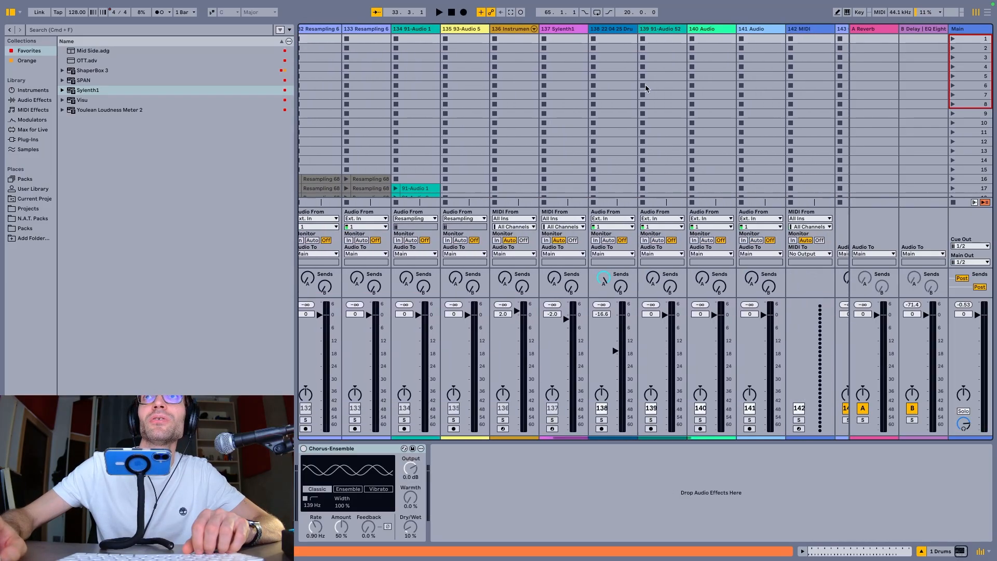
pyautogui.hscroll(15, 646, 89)
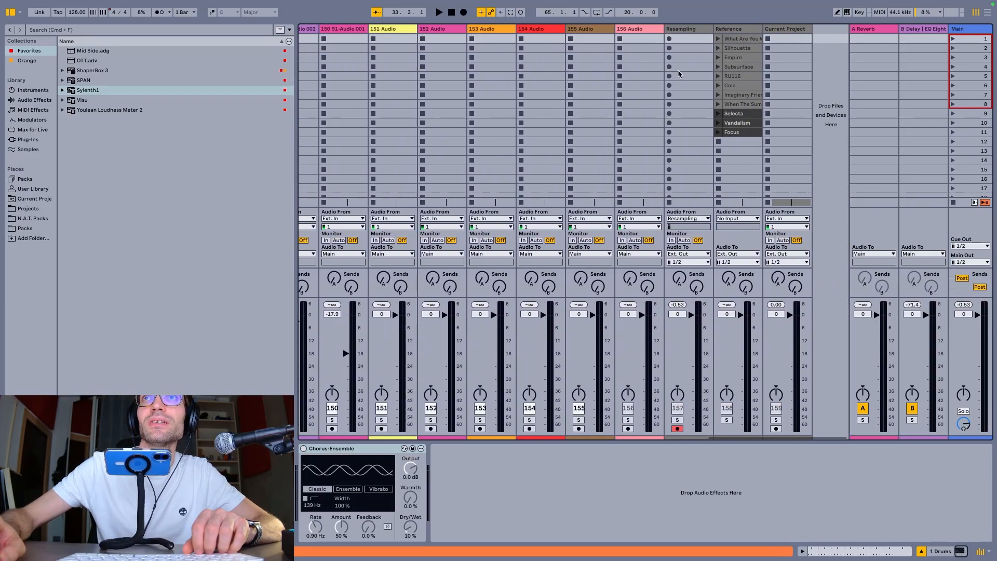
pyautogui.click(680, 67)
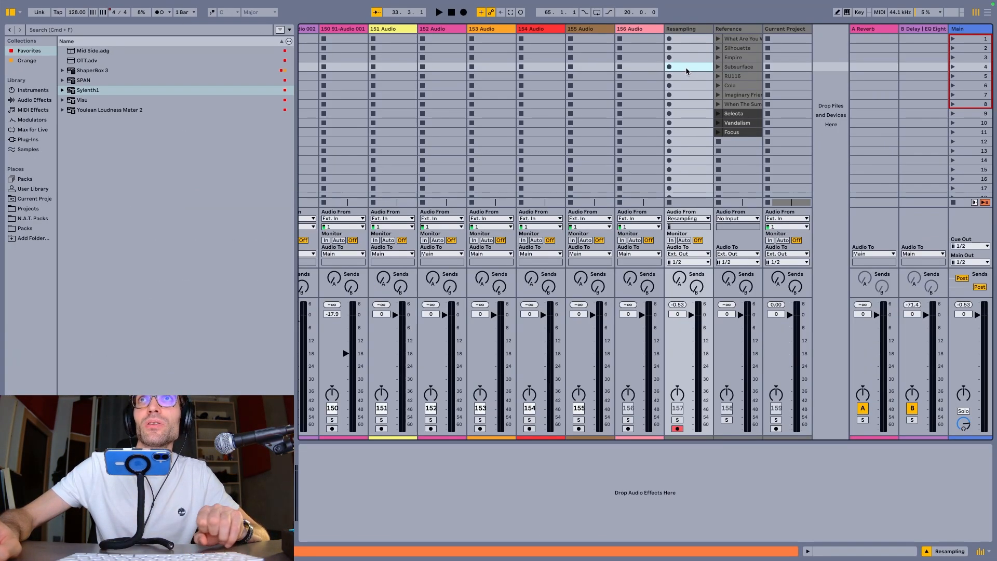
pyautogui.press('Return')
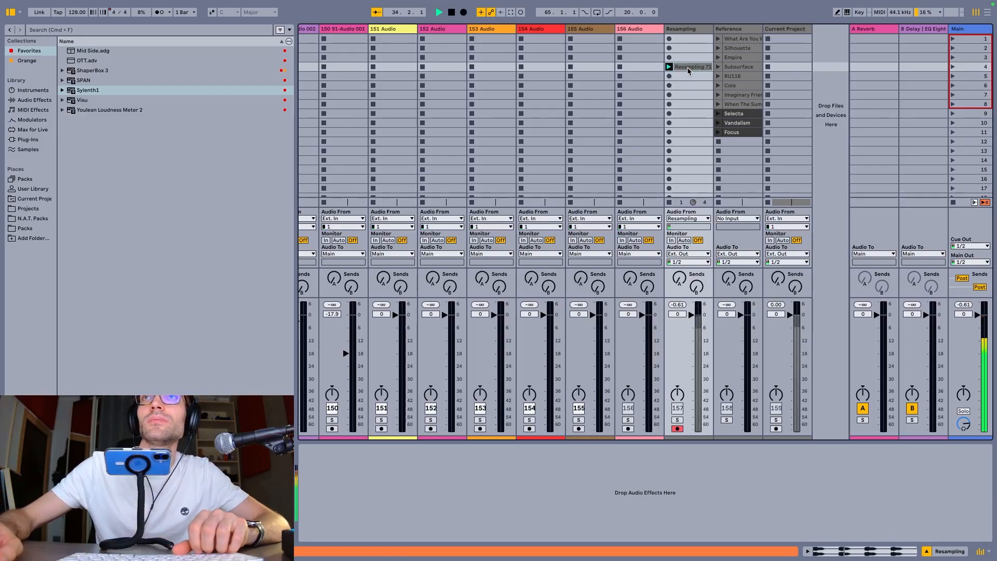
pyautogui.click(687, 67)
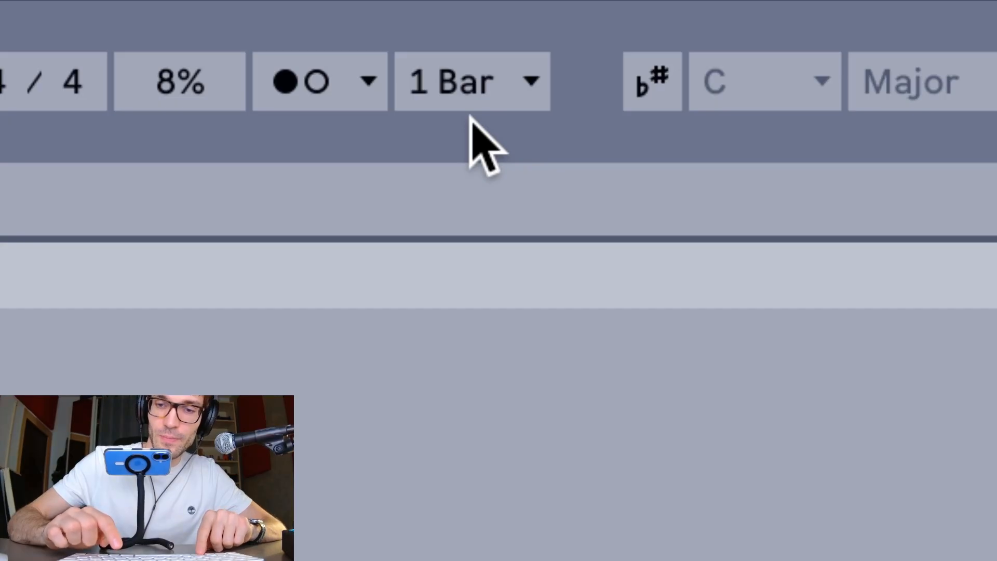
# Set the global launch quantization to 1/4
pyautogui.press('super+8')
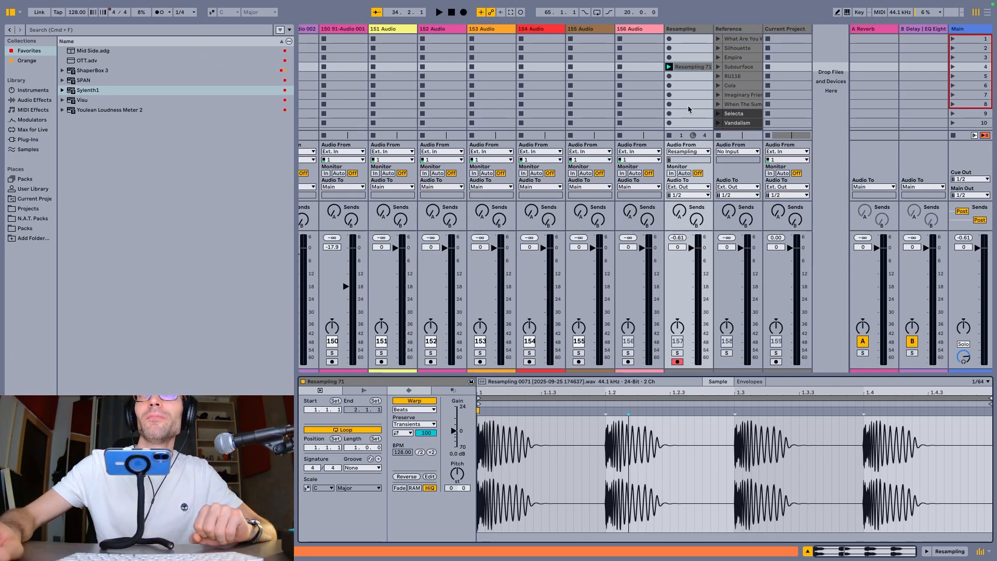
# Record the kick into the Resampling track's scene 5 slot using the 1/4 launch quantization and stop playback
pyautogui.click(705, 77)
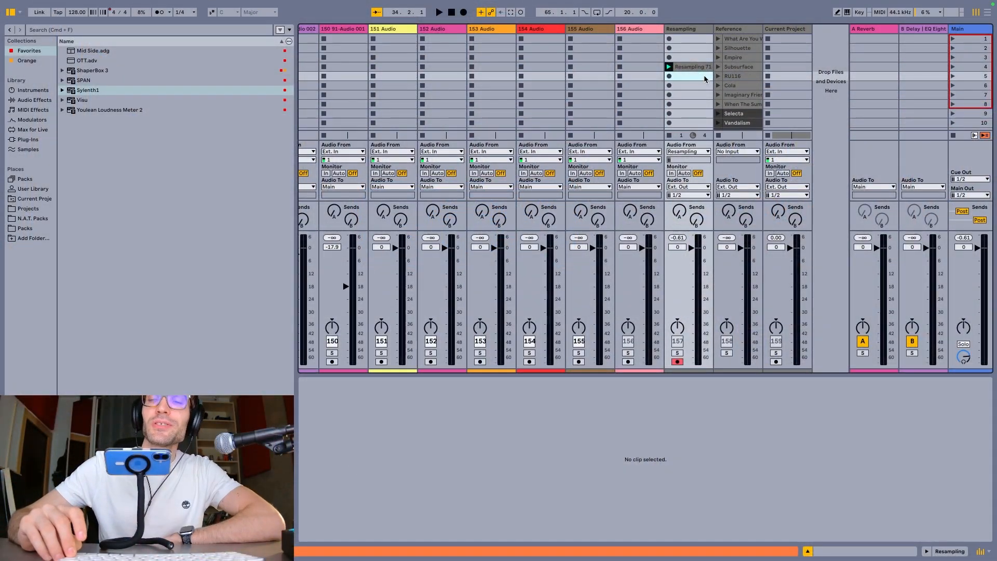
pyautogui.click(704, 78)
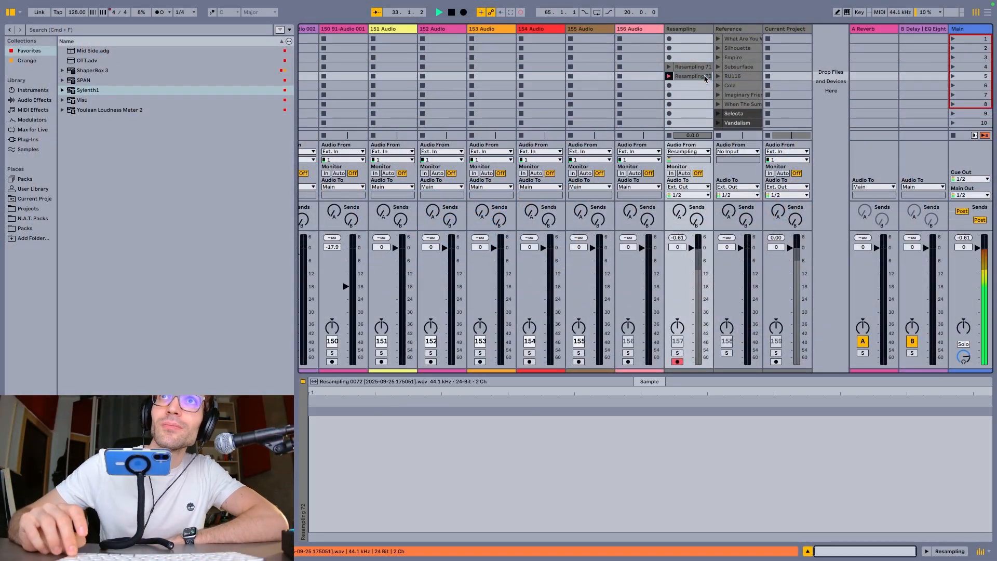
pyautogui.press('space')
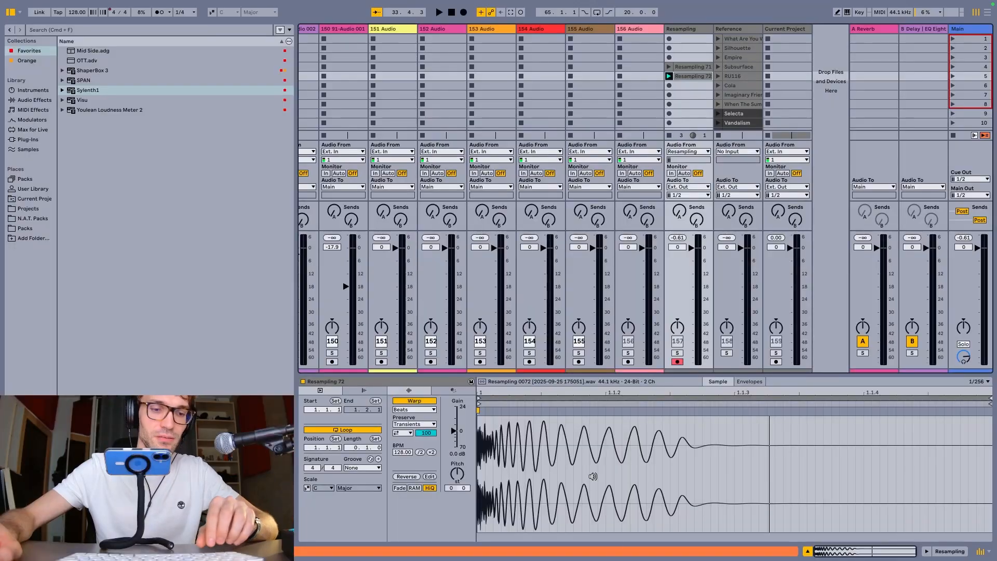
# Delete the clip in the Resampling track's scene 5 slot and undo the deletion
pyautogui.press('Delete')
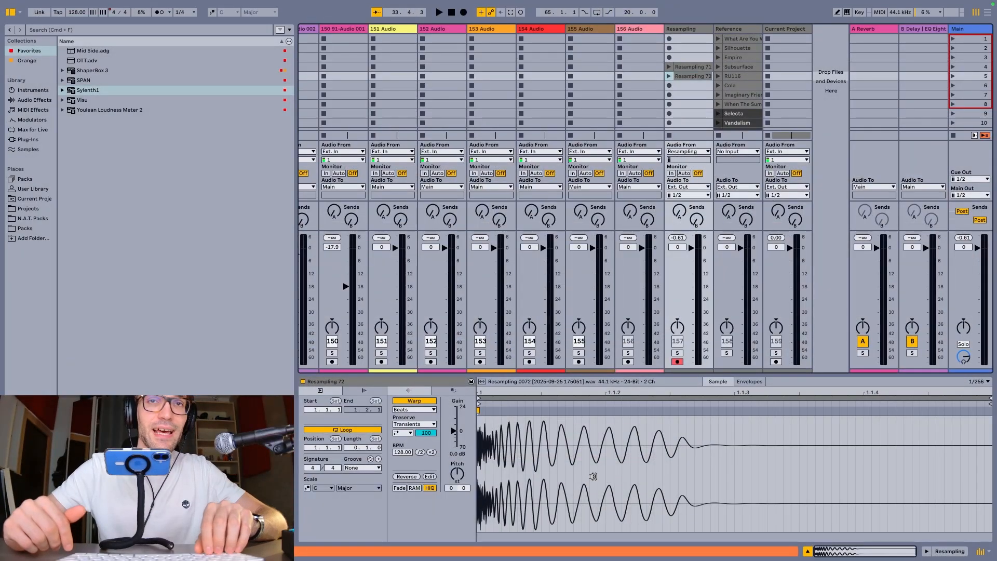
pyautogui.press('Delete')
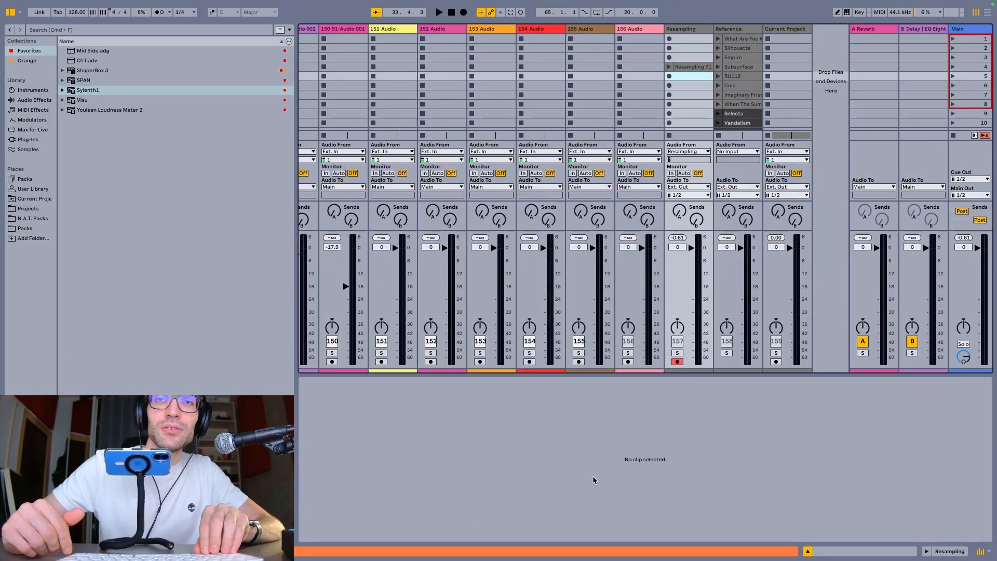
pyautogui.press('super+z')
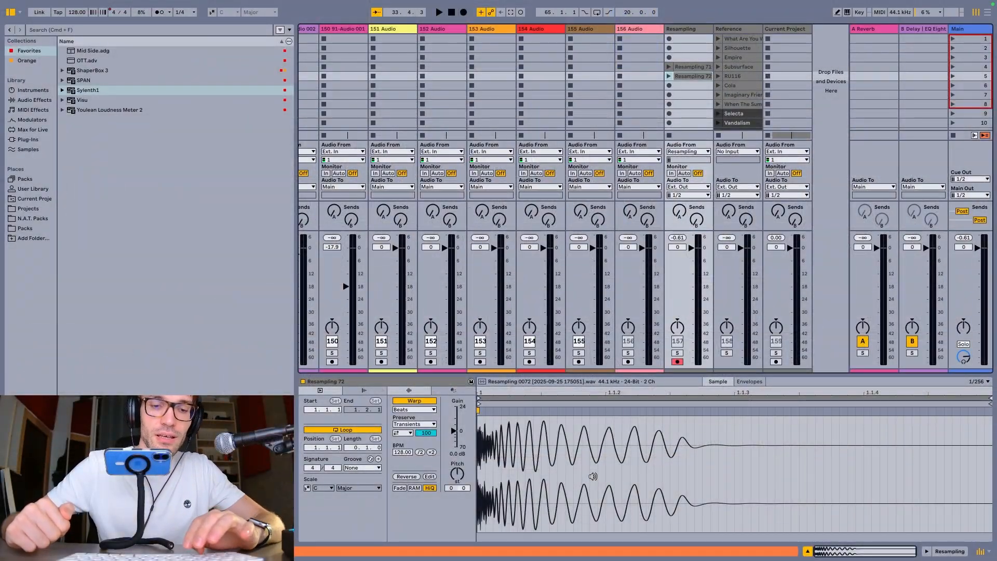
# Insert a new MIDI track directly after the 156 Audio track
pyautogui.press('super+f')
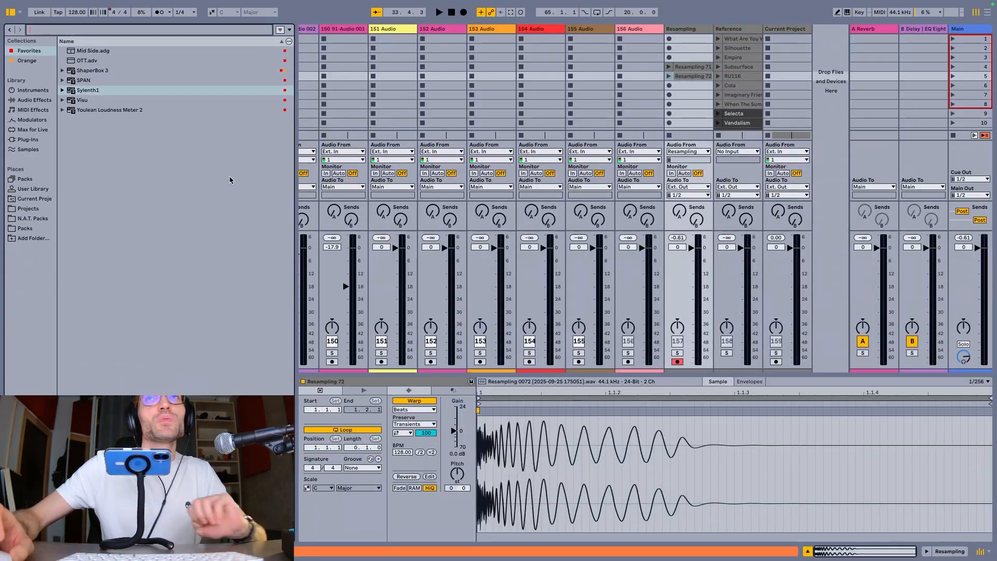
pyautogui.click(633, 30)
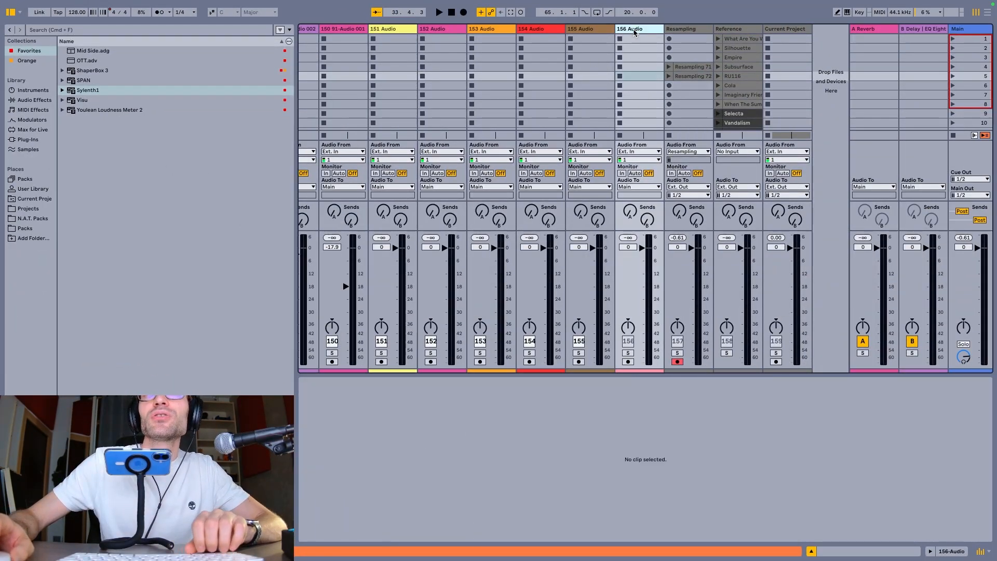
pyautogui.press('super+shift+t')
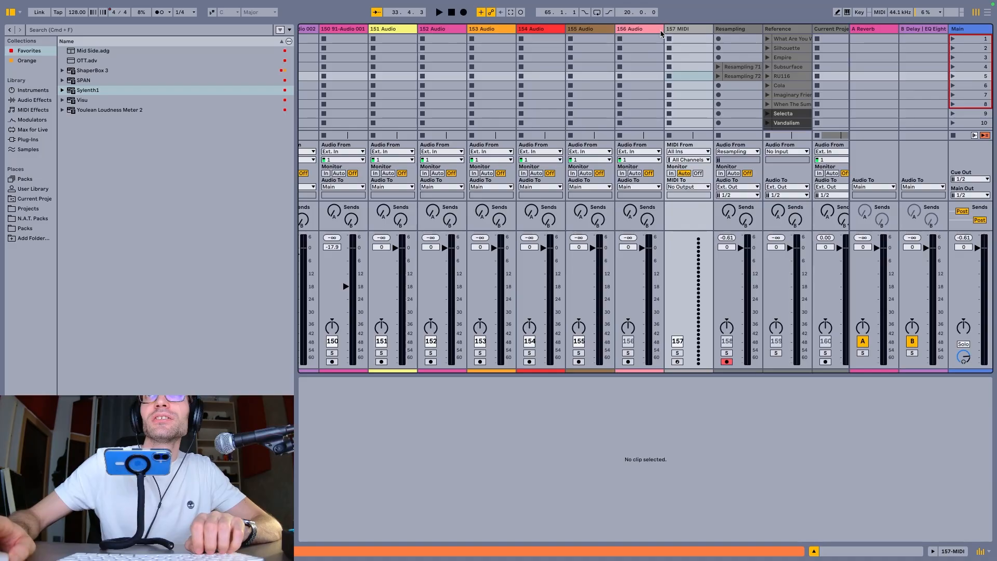
# Search the browser's instruments for "operator" and load Operator onto the new MIDI track
pyautogui.click(678, 32)
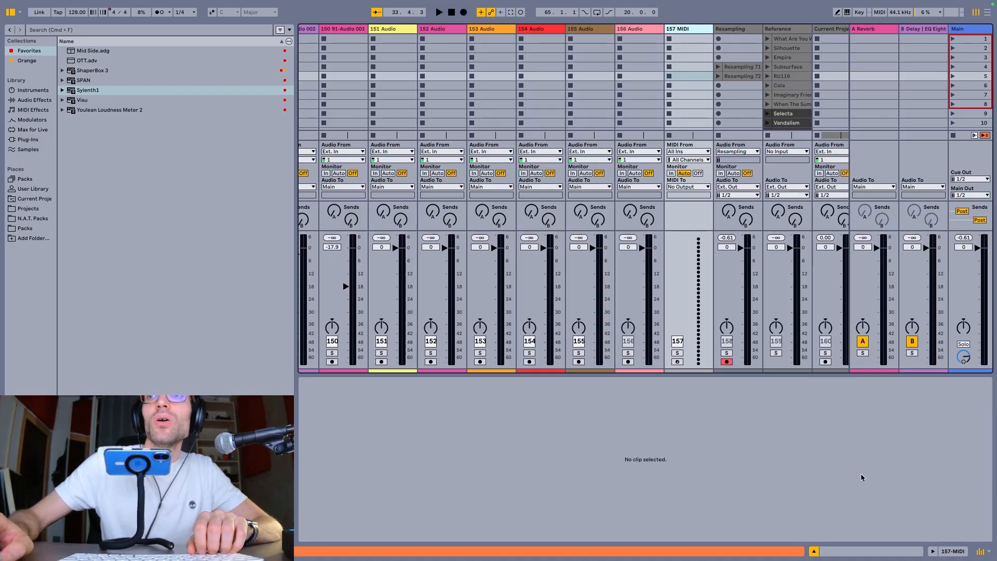
pyautogui.click(684, 463)
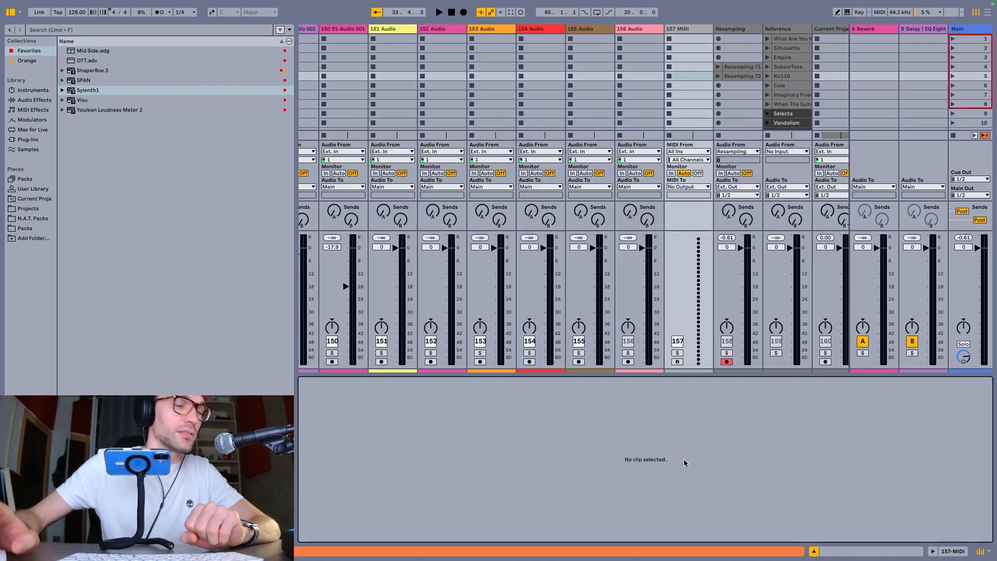
pyautogui.click(692, 27)
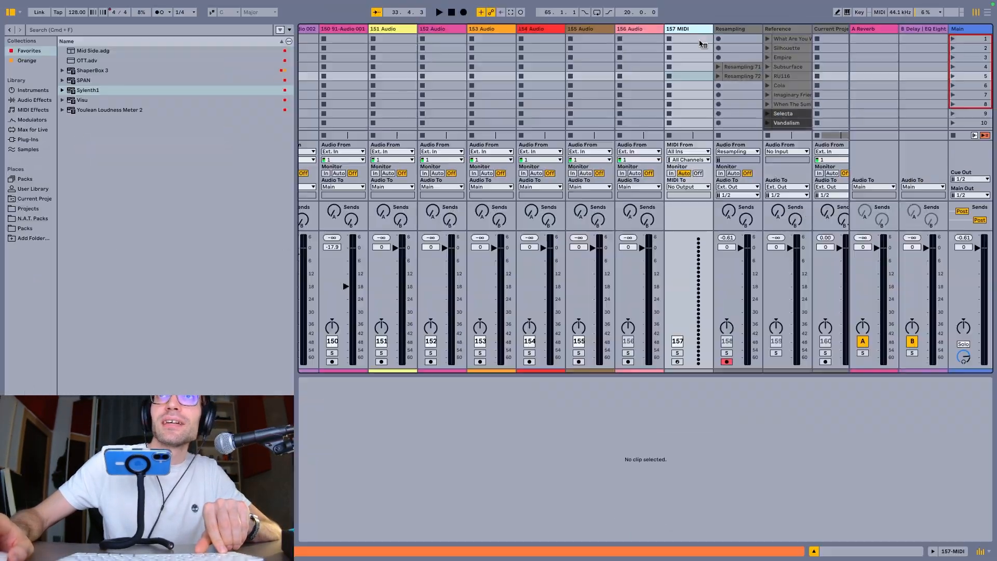
pyautogui.press('super+f')
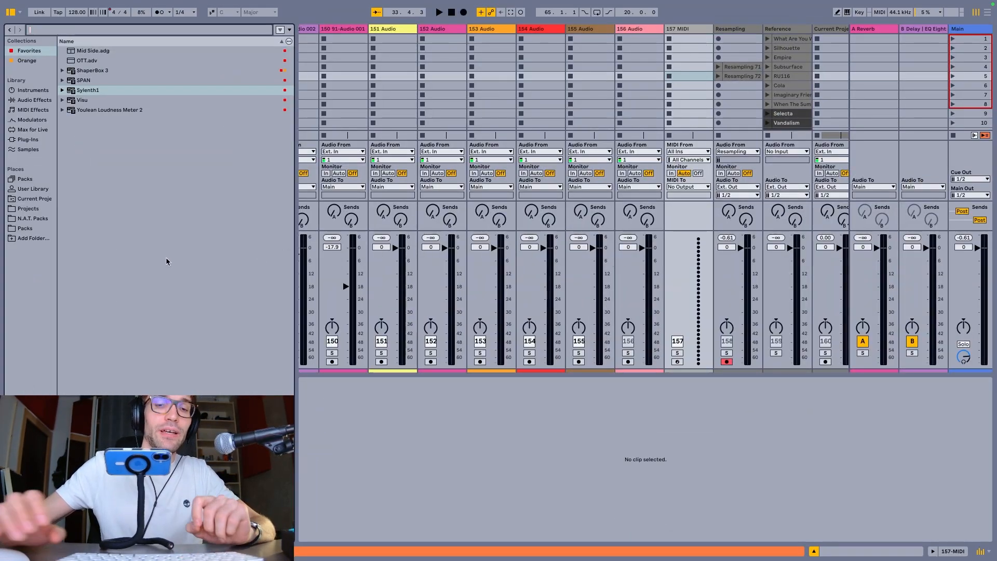
pyautogui.write('operator')
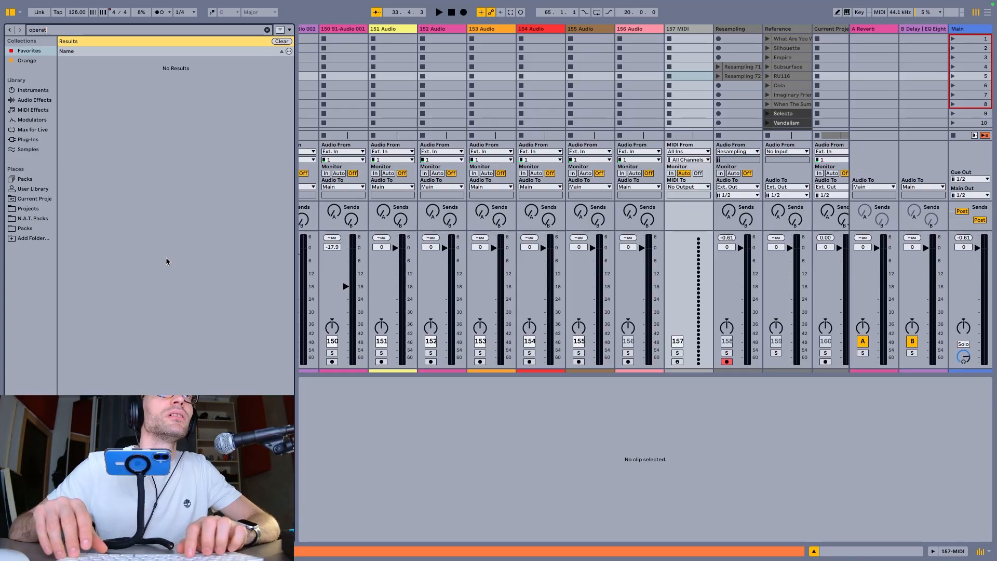
pyautogui.click(32, 91)
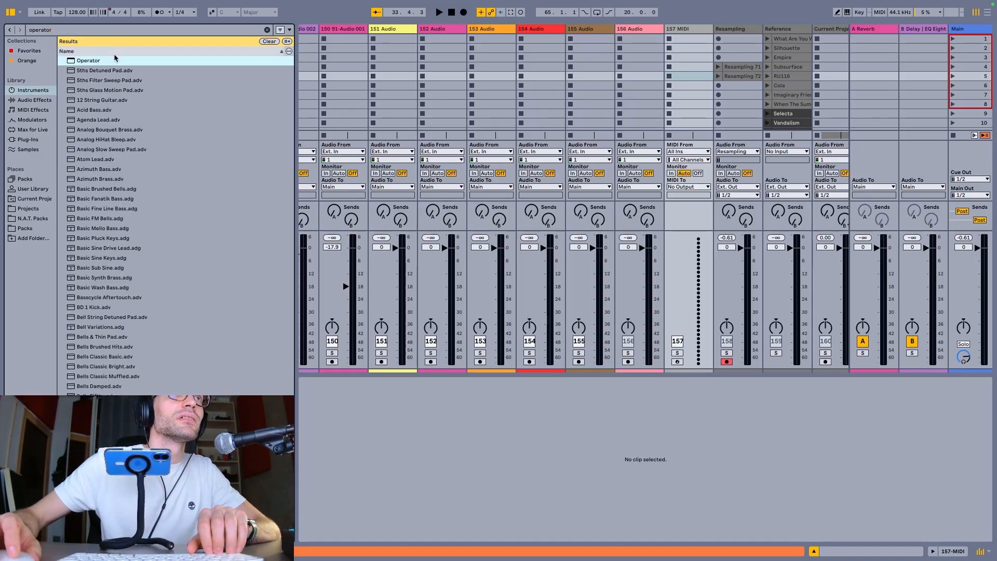
pyautogui.press('Return')
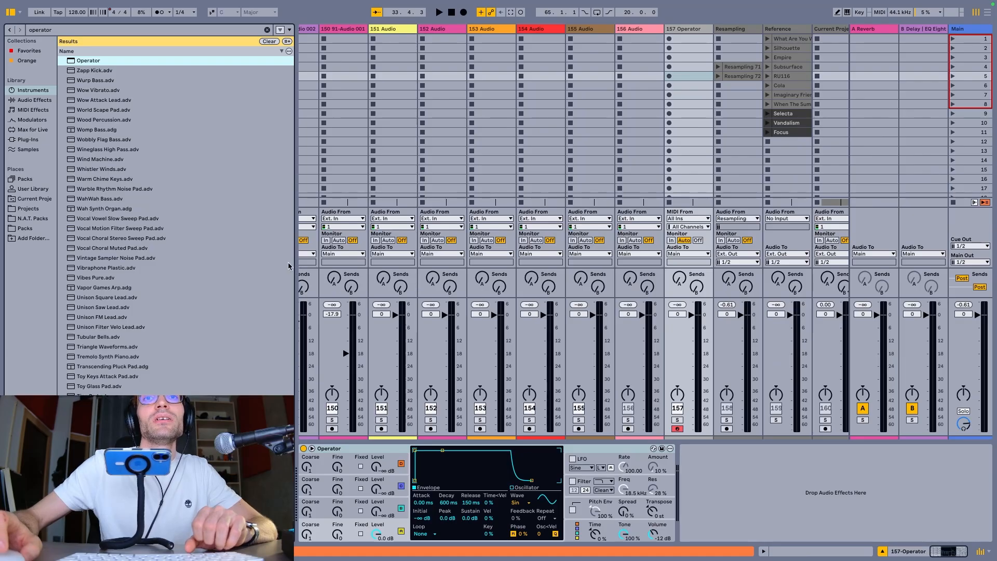
# Search the browser's audio effects for "ott" and load the OTT.adv preset after Operator on the MIDI track
pyautogui.hotkey('ctrl', 'f')
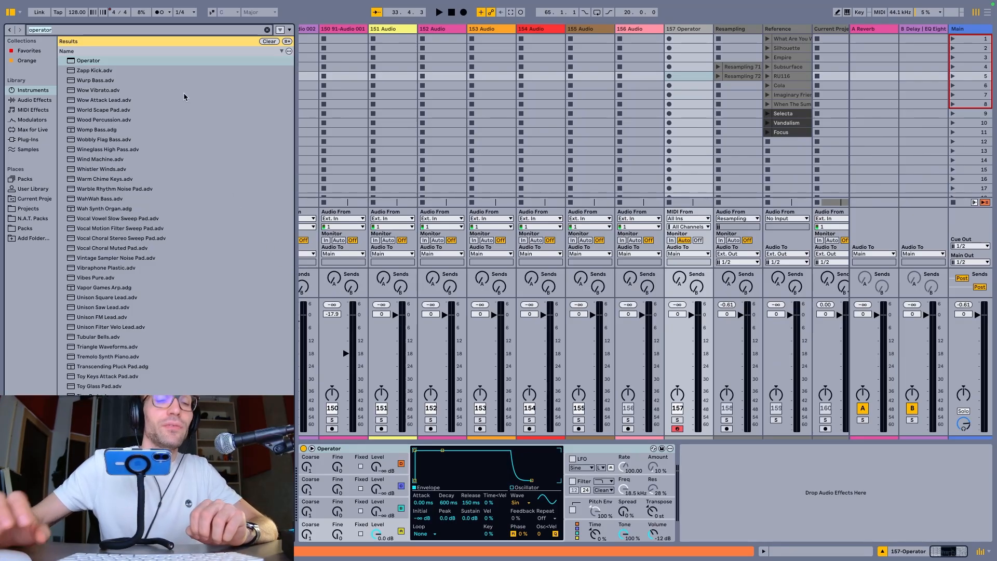
pyautogui.write('ott')
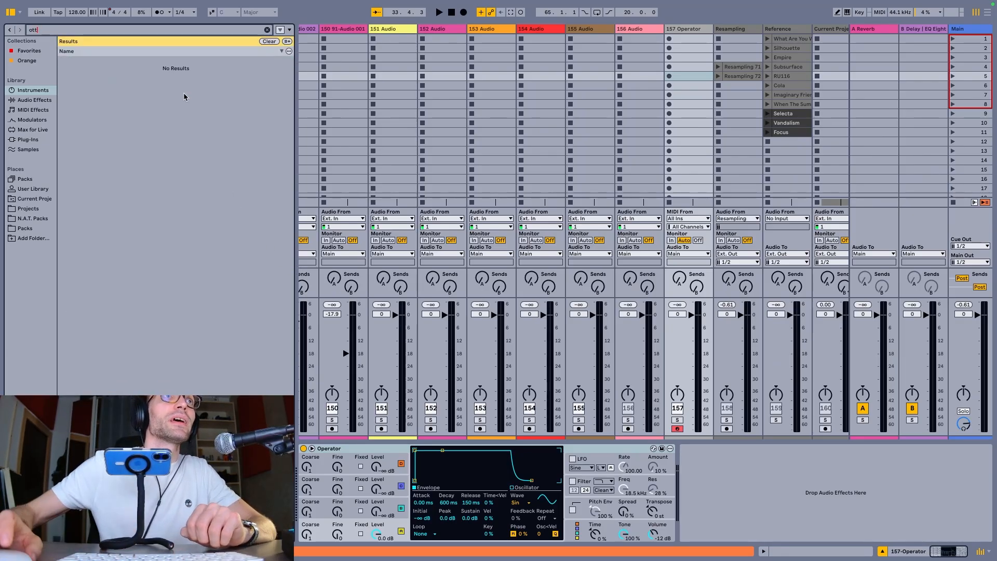
pyautogui.click(41, 103)
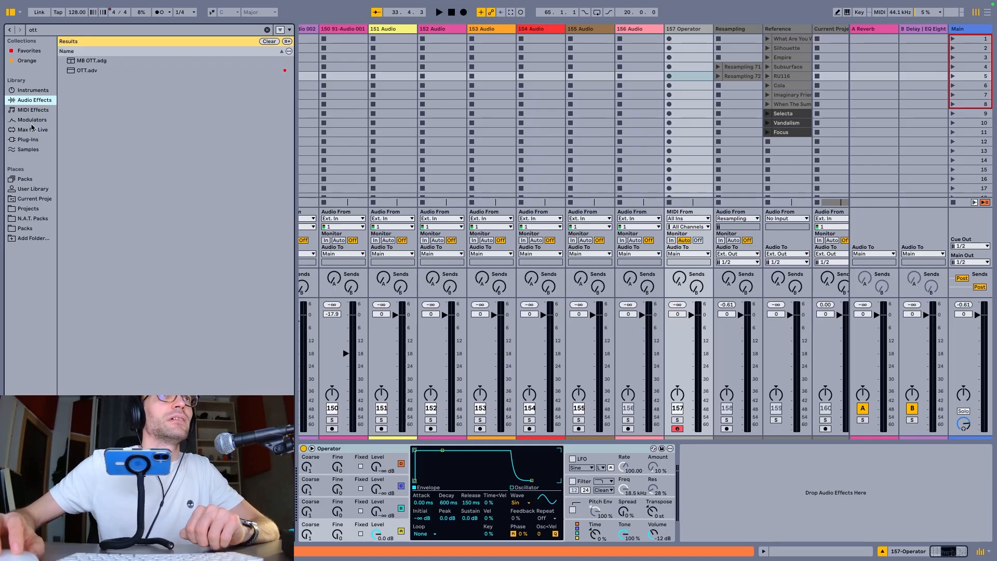
pyautogui.click(97, 71)
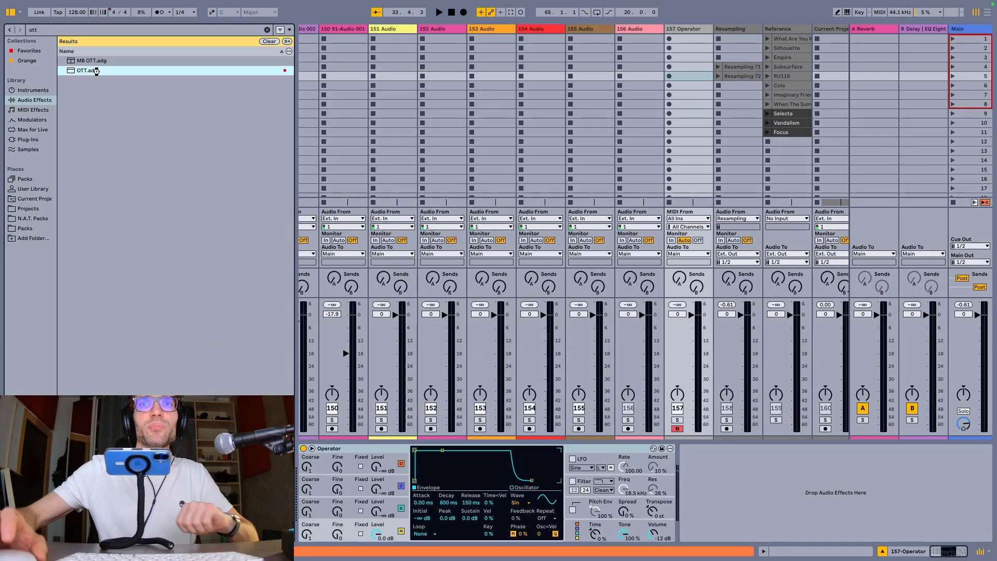
pyautogui.doubleClick(97, 71)
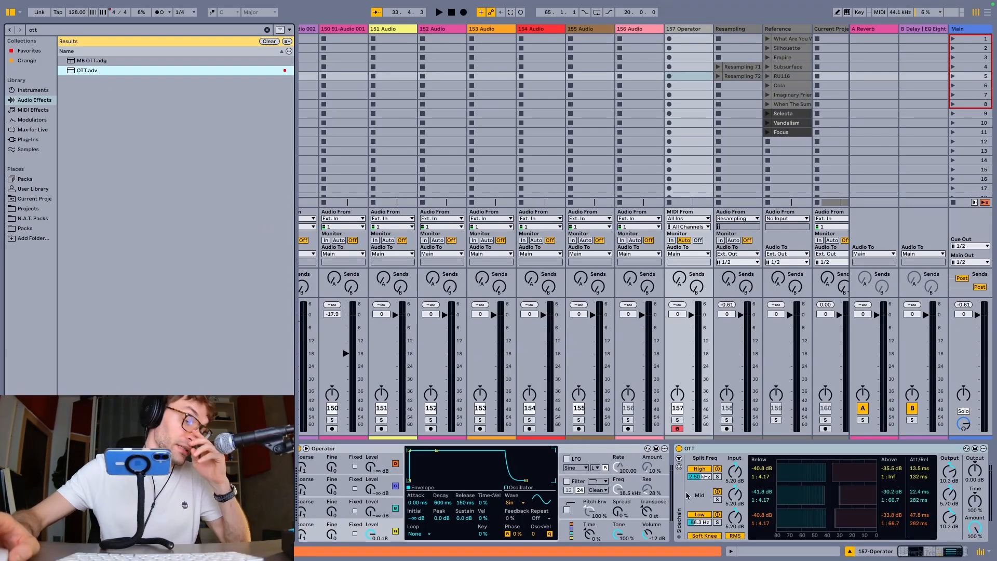
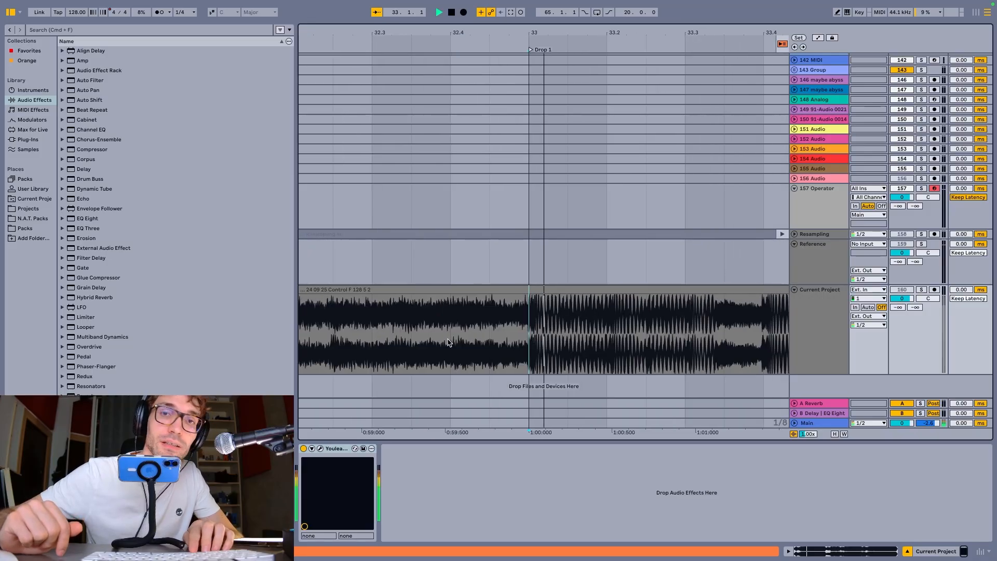
# Solo the Current Project track and repeatedly play and stop the arrangement from the Drop 1 marker
pyautogui.press('s')
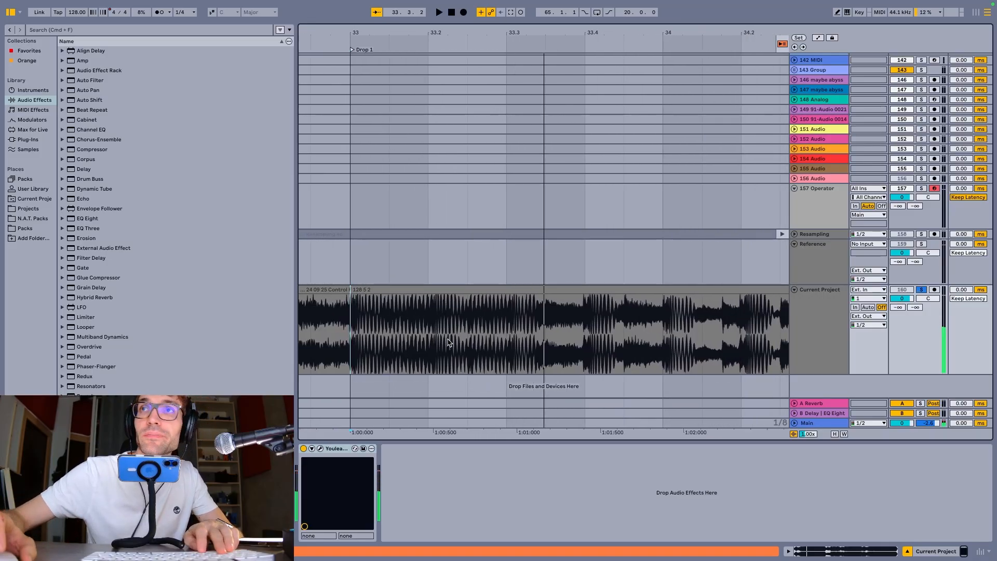
pyautogui.press('space')
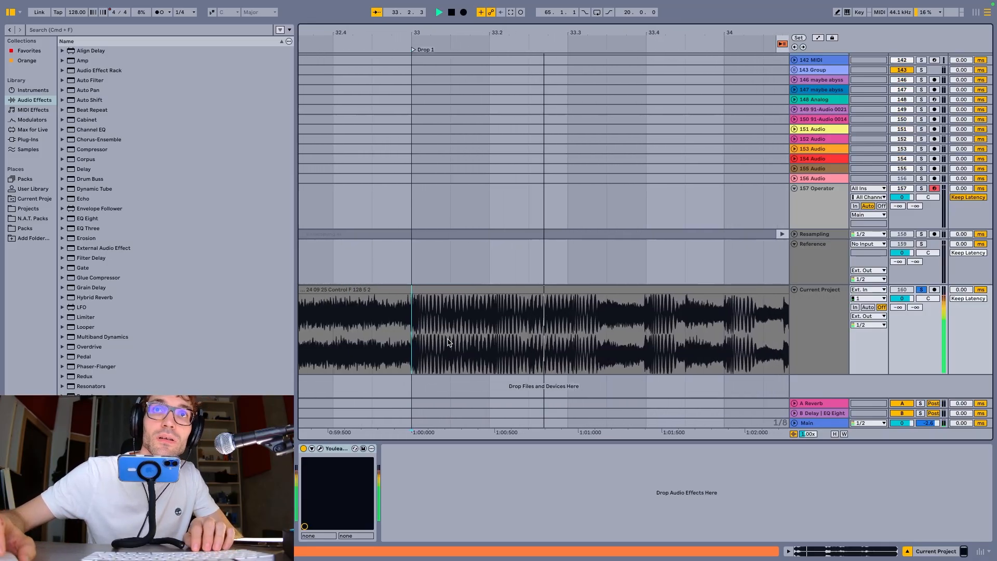
pyautogui.press('space')
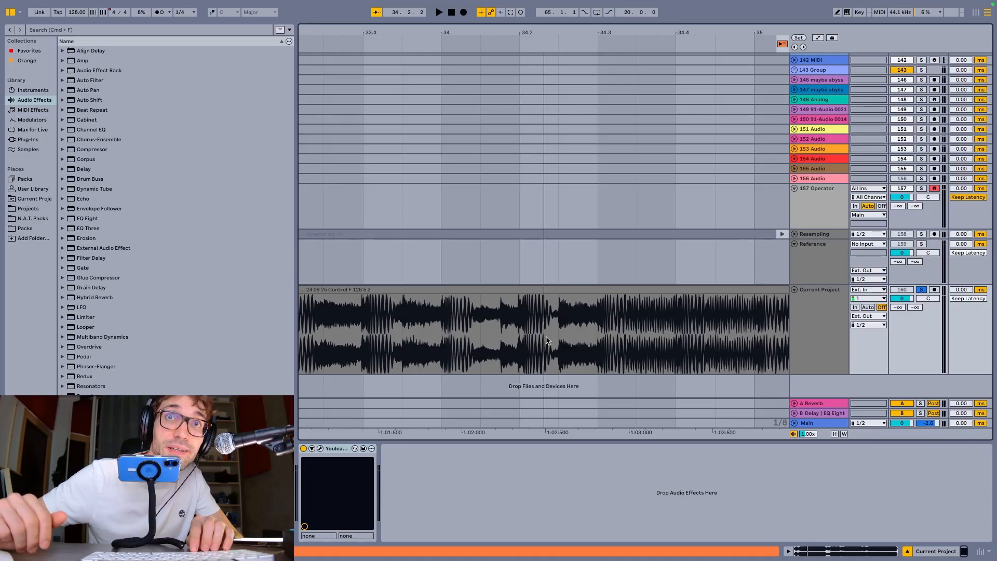
pyautogui.press('space')
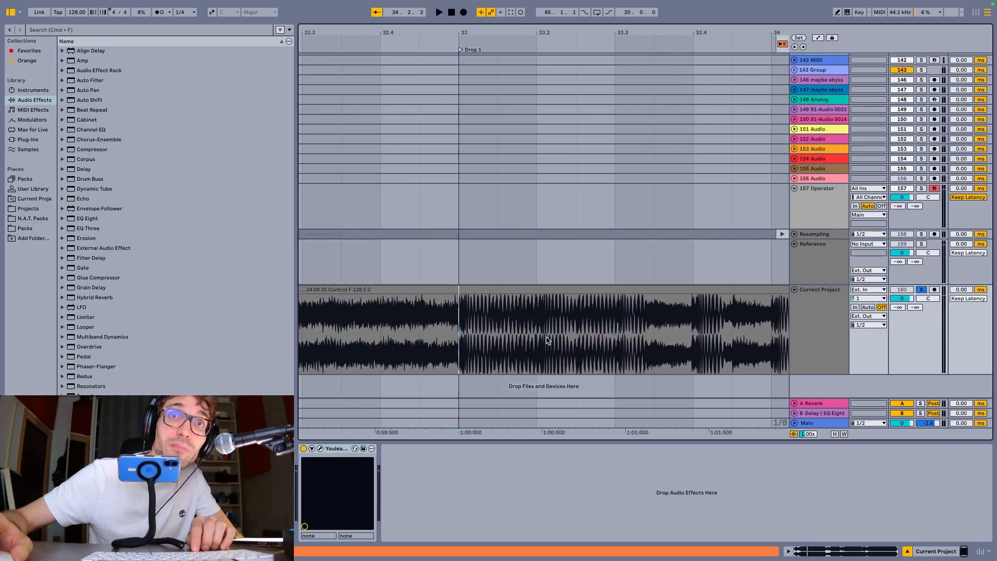
pyautogui.press('space')
pyautogui.press('space')
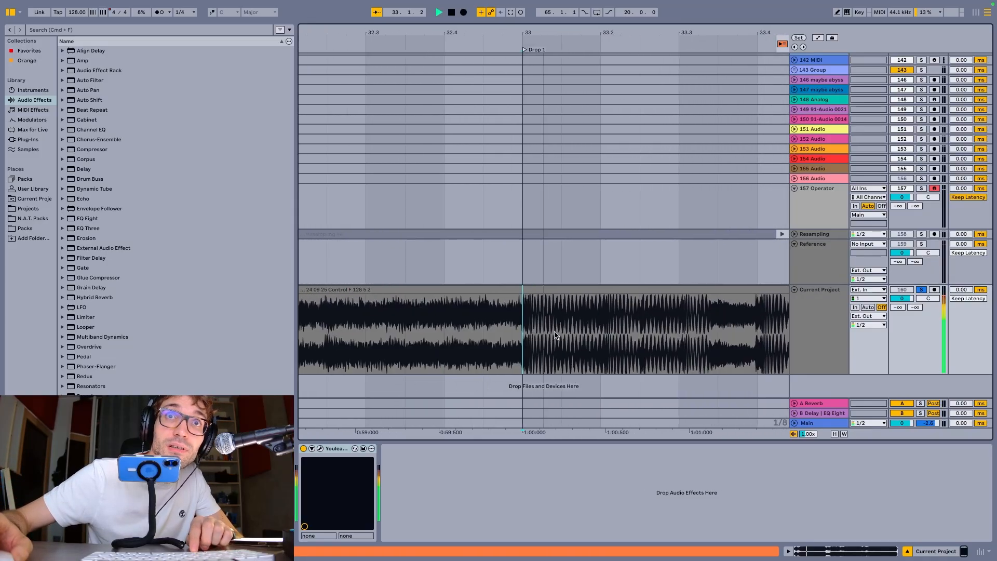
pyautogui.press('space')
pyautogui.press('space')
pyautogui.press('space')
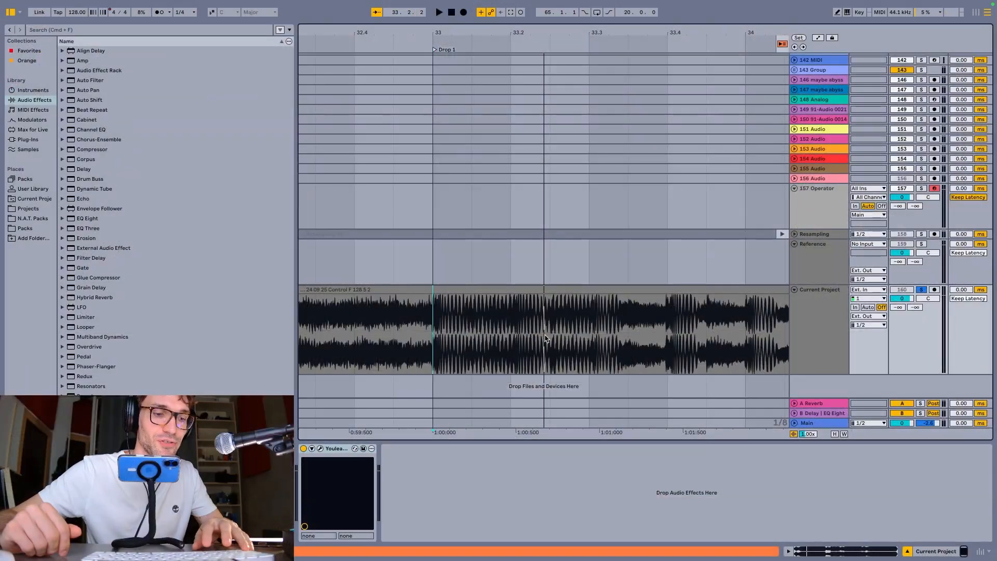
pyautogui.press('space')
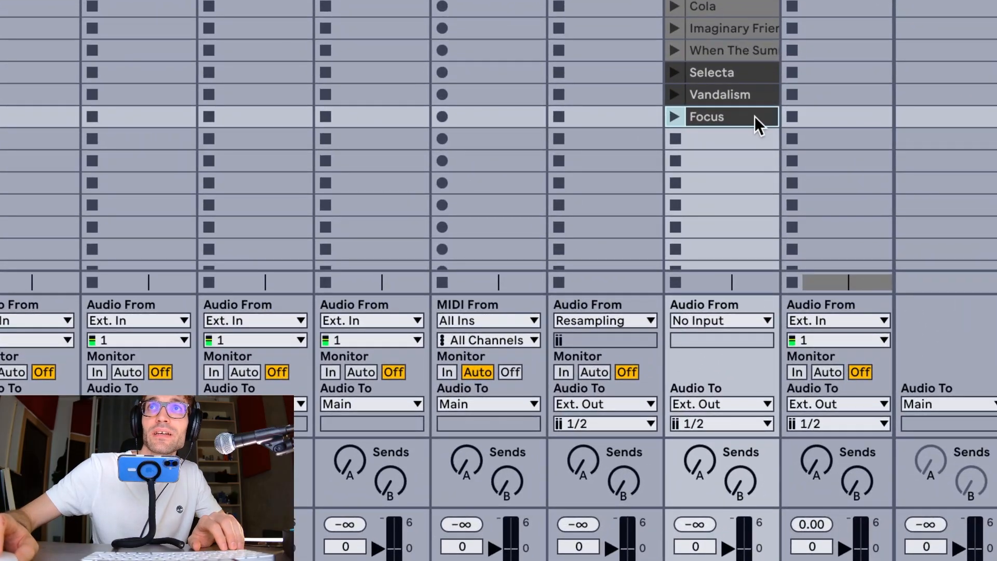
# Launch the Focus clip in the Reference track in Session View
pyautogui.scroll(-2, 755, 116)
pyautogui.scroll(1, 753, 76)
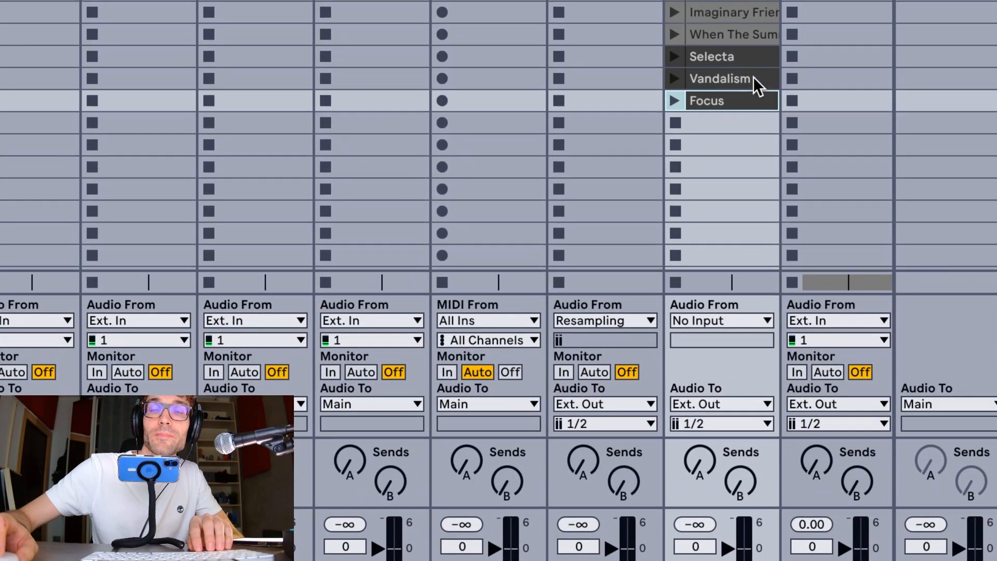
pyautogui.press('Return')
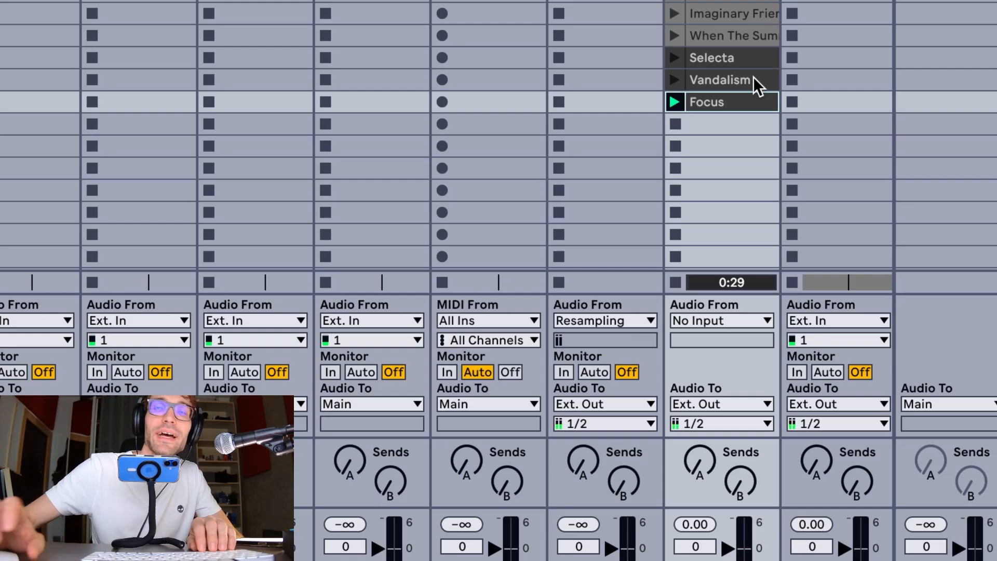
# Duplicate the Focus clip into the next Reference track slot and launch the duplicate
pyautogui.hotkey('ctrl', 'd')
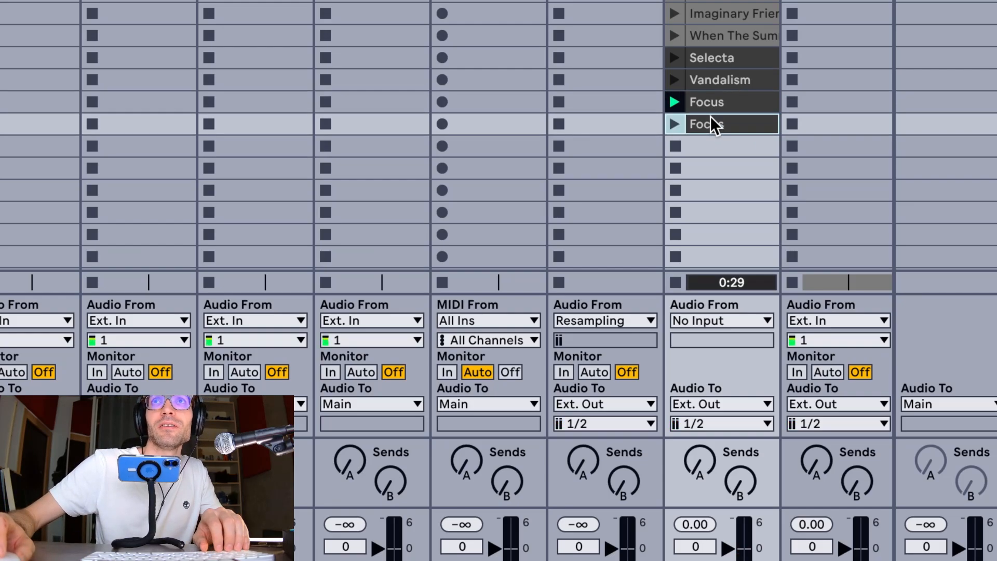
pyautogui.moveTo(710, 119)
pyautogui.mouseDown()
pyautogui.moveTo(707, 147)
pyautogui.moveTo(706, 122)
pyautogui.mouseUp()
pyautogui.click(711, 103)
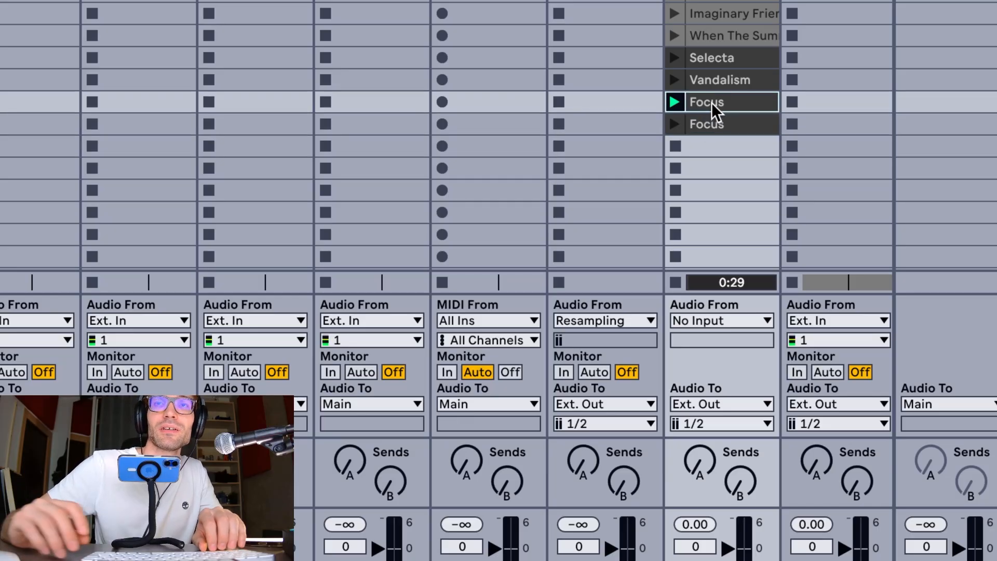
pyautogui.press('Down')
pyautogui.press('Return')
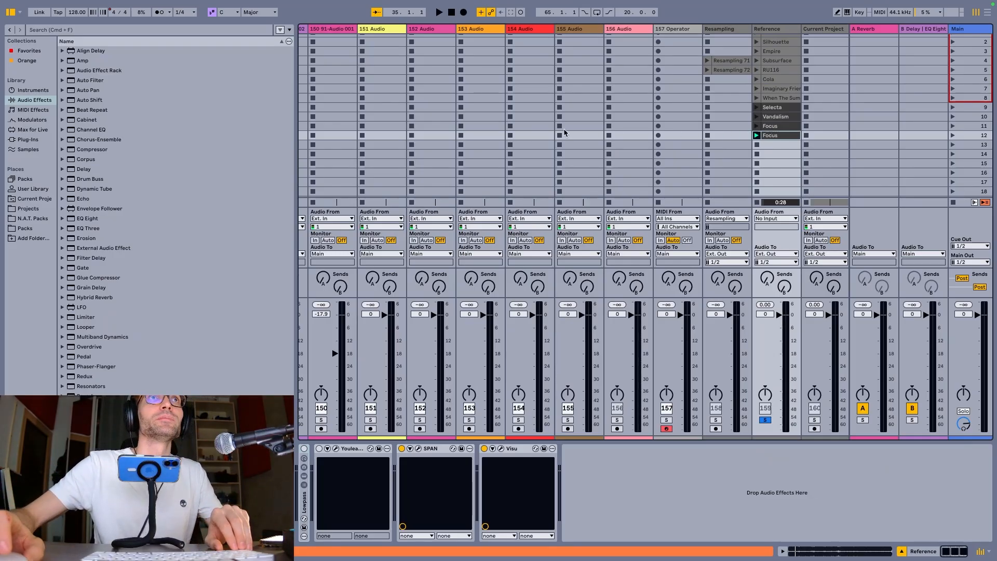
# Set the global launch quantization to None and launch the original Focus clip in scene 11
pyautogui.moveTo(162, 4)
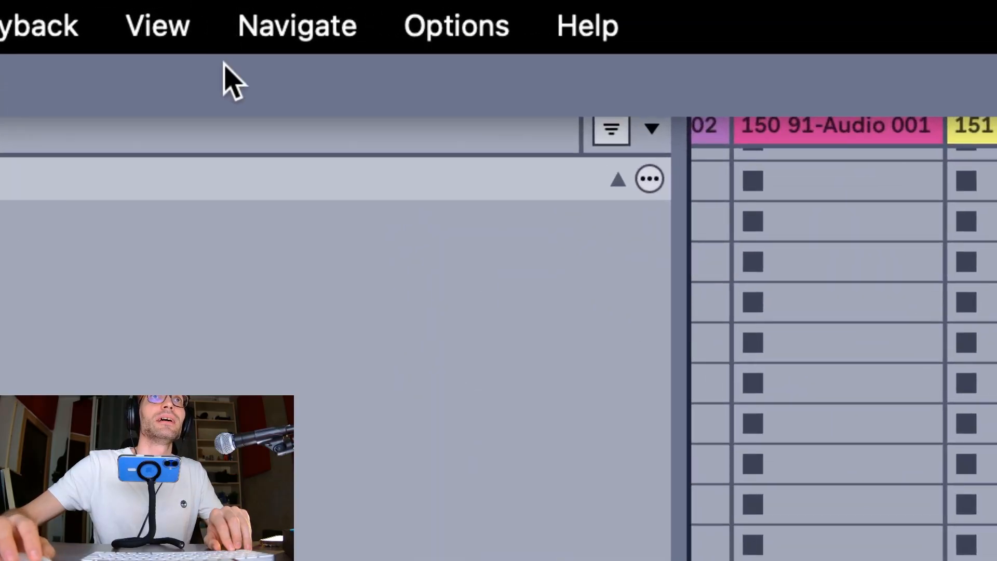
pyautogui.click(223, 52)
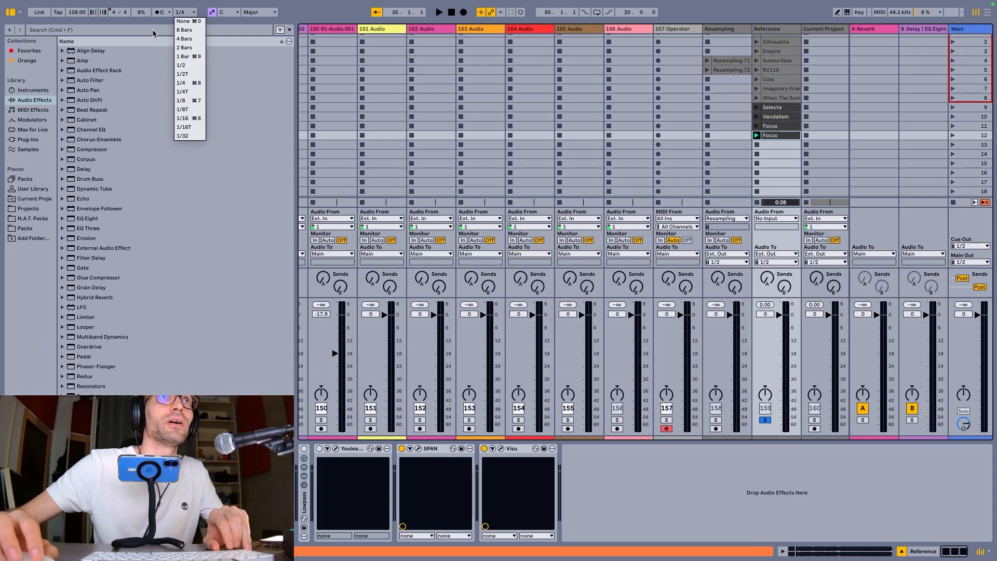
pyautogui.click(153, 31)
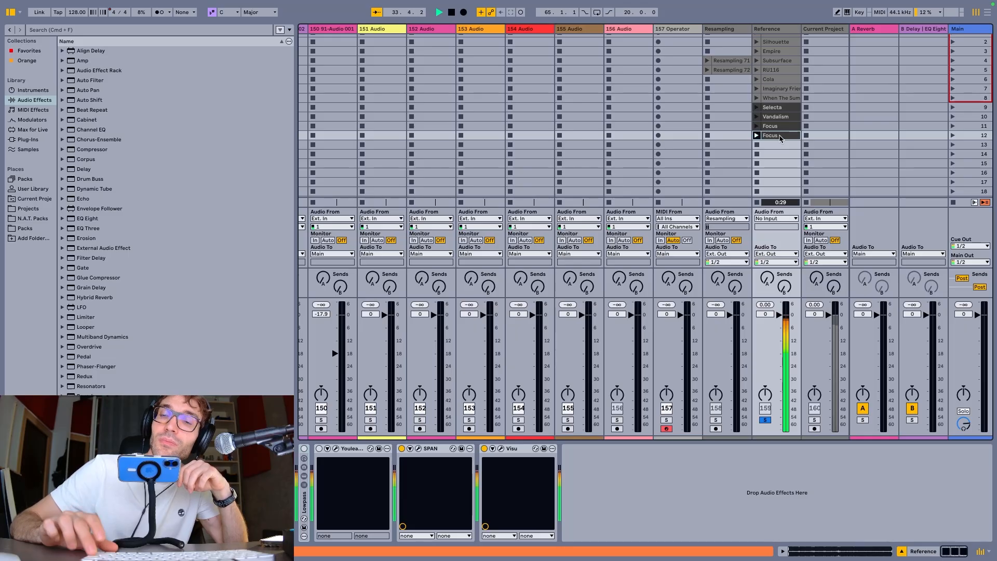
pyautogui.press('Up')
pyautogui.press('Return')
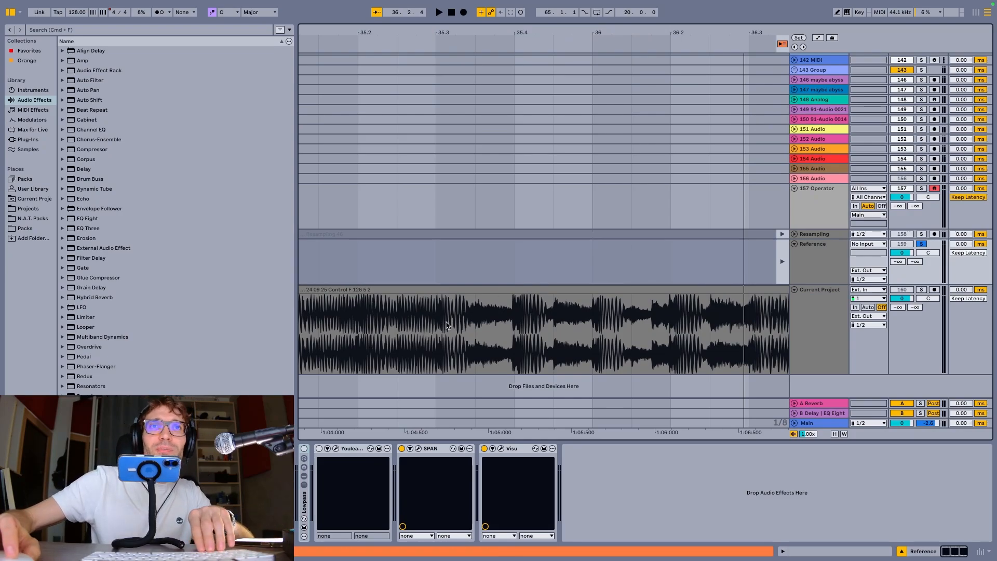
# Split out the Current Project clip section from 35.3 to 36 in the arrangement and switch to Session View
pyautogui.moveTo(438, 332); pyautogui.dragTo(592, 328)
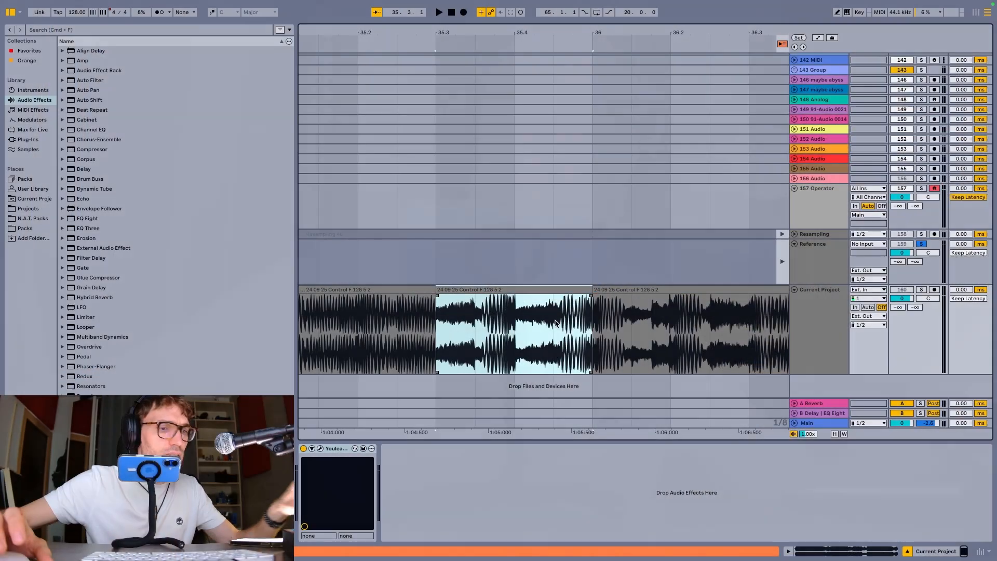
pyautogui.press('Tab')
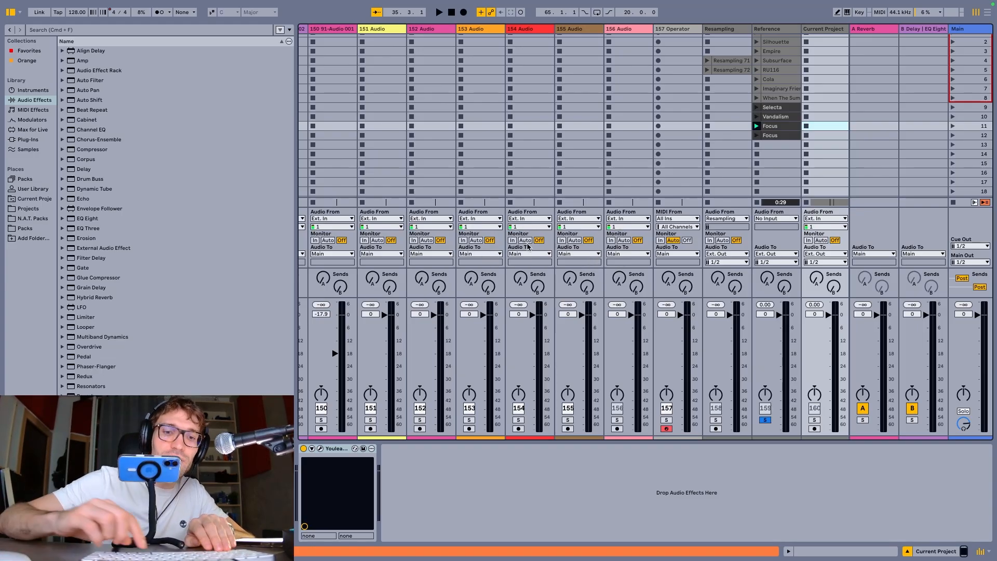
# Hide and show the mixer's input/output section in Session View several times
pyautogui.press('super+alt+i')
pyautogui.press('super+alt+i')
pyautogui.press('super+alt+i')
pyautogui.press('super+alt+i')
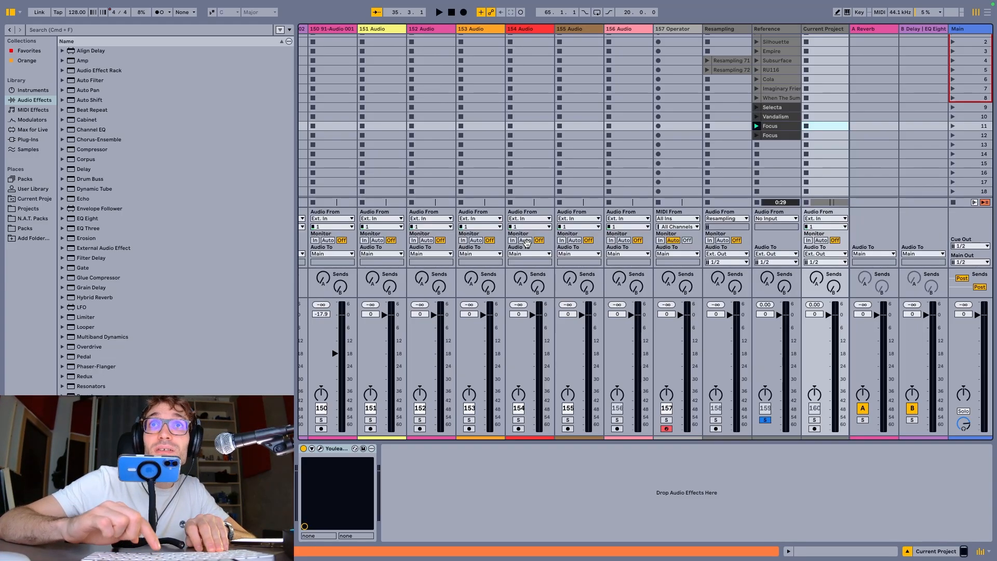
pyautogui.press('super+alt+i')
pyautogui.press('super+alt+i')
# Unfold the 24 Synths group track in Session View and return to Arrangement View
pyautogui.hscroll(-15, 579, 131)
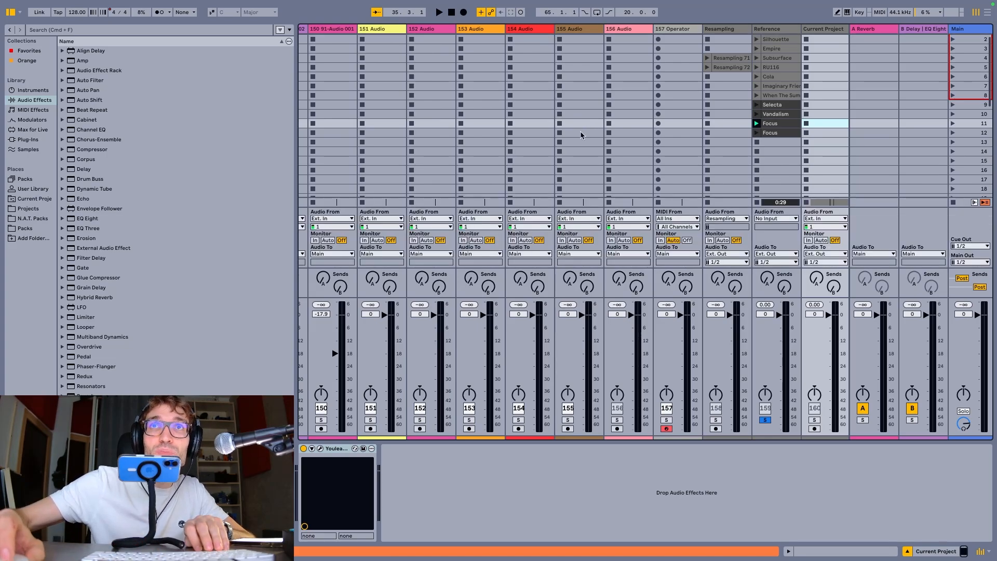
pyautogui.hscroll(-15, 580, 134)
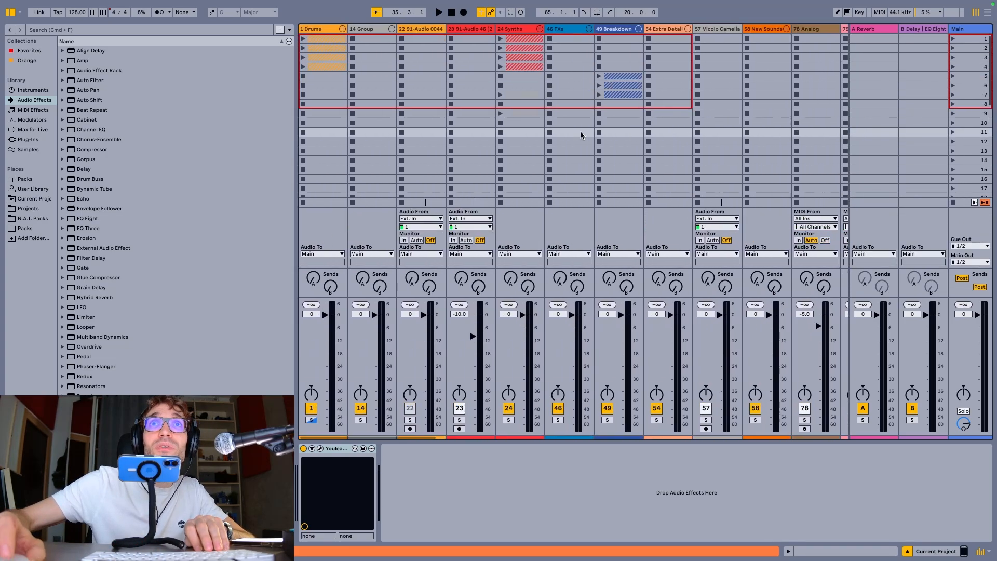
pyautogui.click(540, 28)
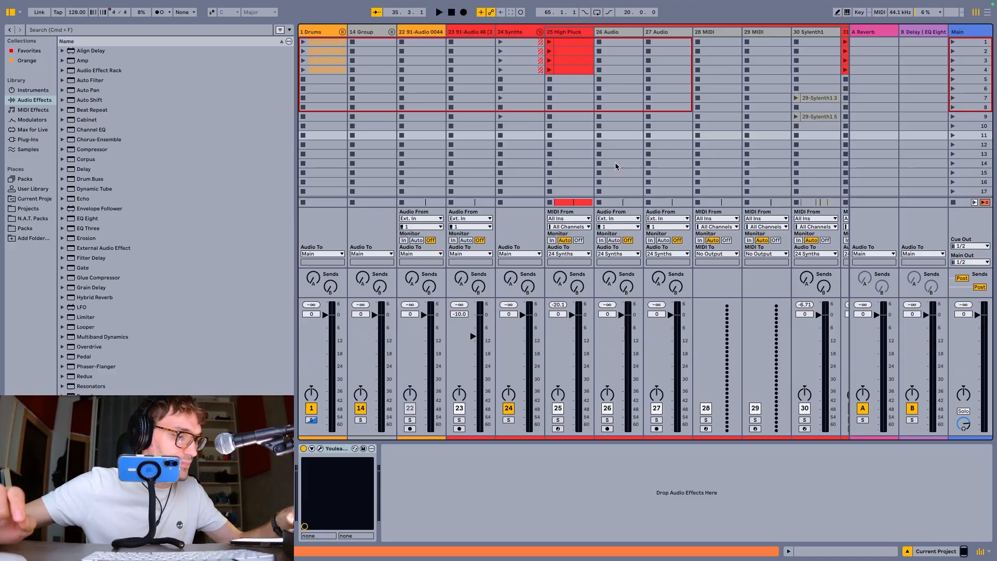
pyautogui.press('Tab')
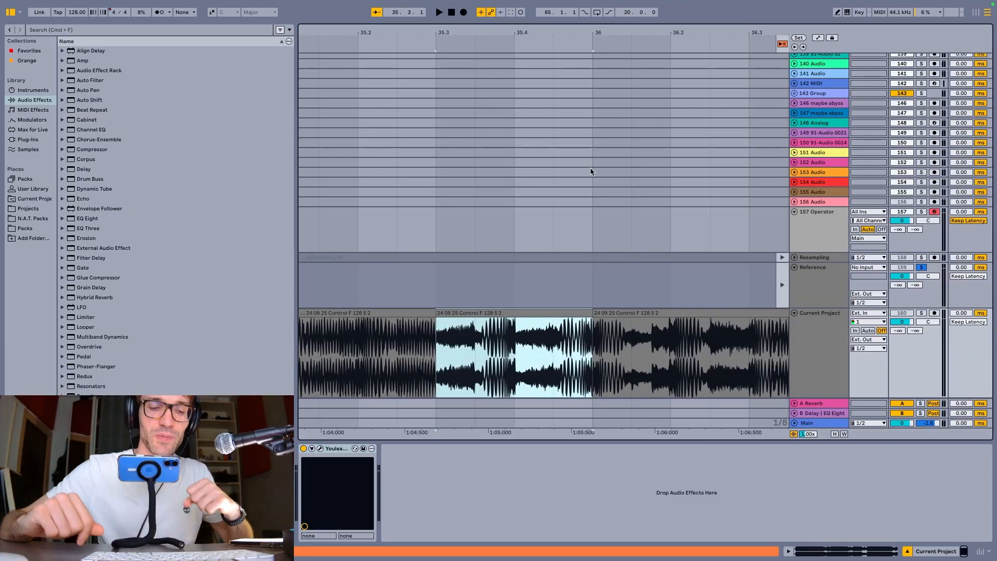
# Hide the browser and the device view, and fit the whole arrangement to the available width
pyautogui.press('super+alt+b')
pyautogui.press('super+alt+l')
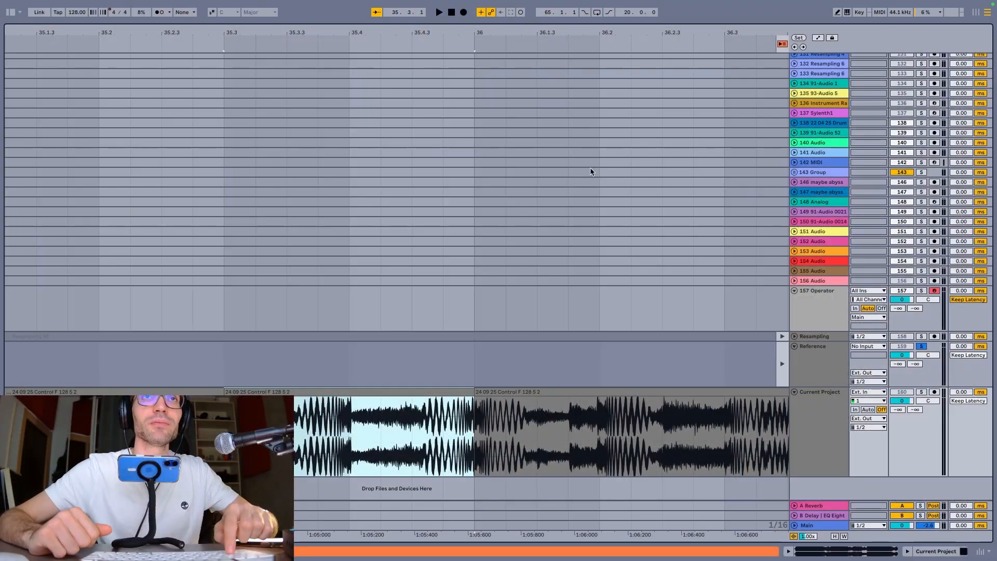
pyautogui.press('w')
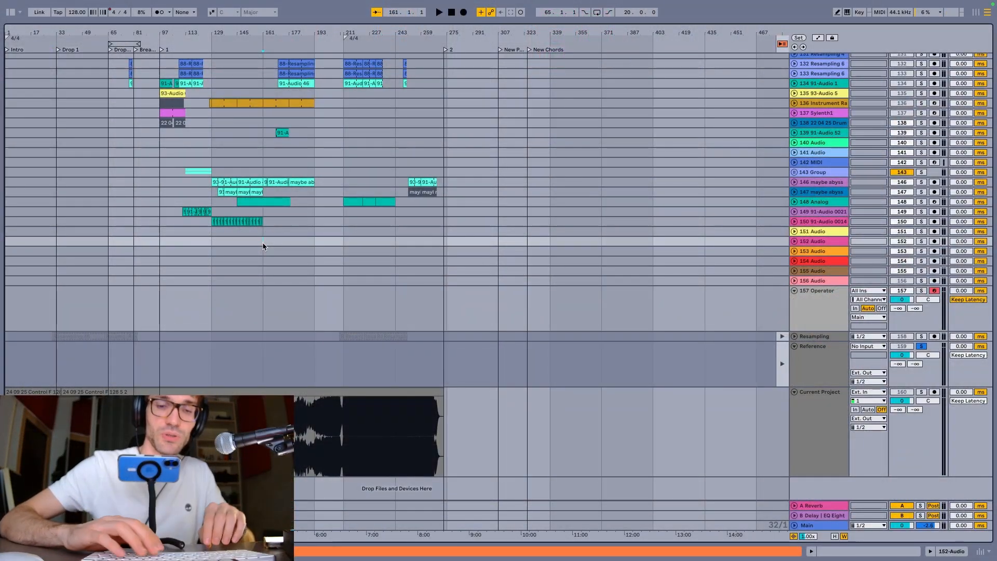
# Unfold and fold the 152 Audio track repeatedly, leaving it folded
pyautogui.press('u')
pyautogui.press('u')
pyautogui.press('u')
pyautogui.press('u')
pyautogui.press('u')
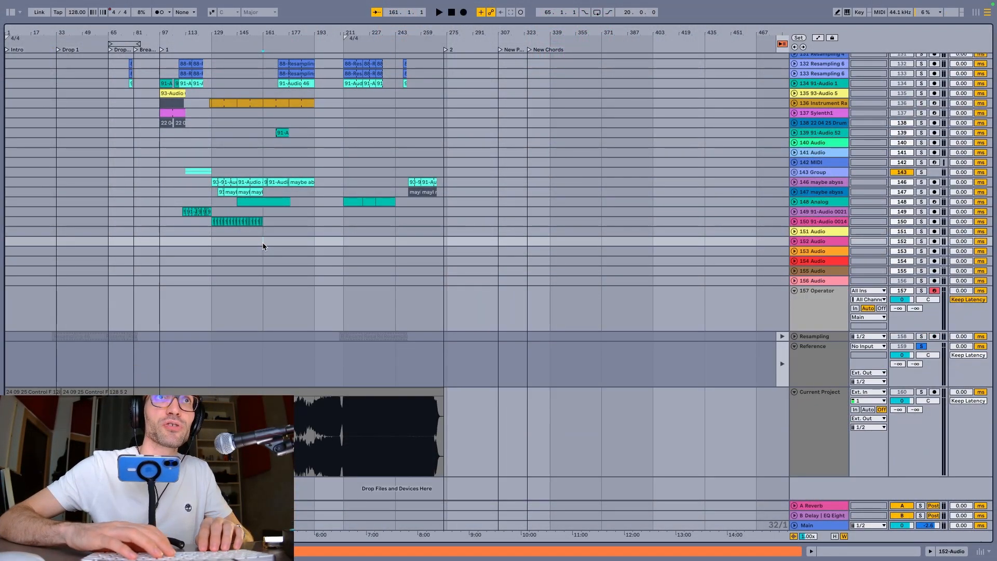
pyautogui.press('u')
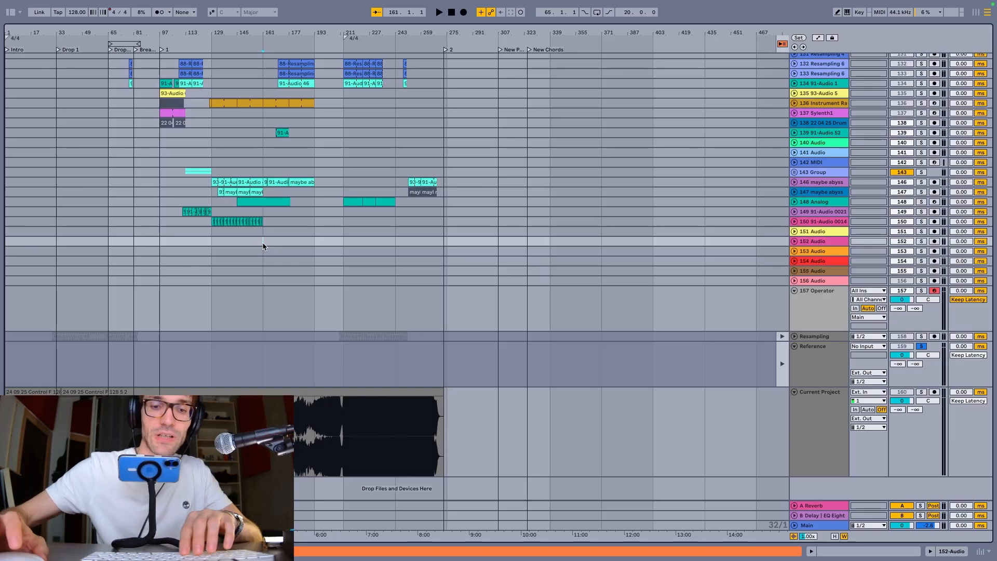
# Select the 156 Audio track in the arrangement and repeatedly unfold and fold it
pyautogui.click(256, 278)
pyautogui.press('u')
pyautogui.press('u')
pyautogui.press('u')
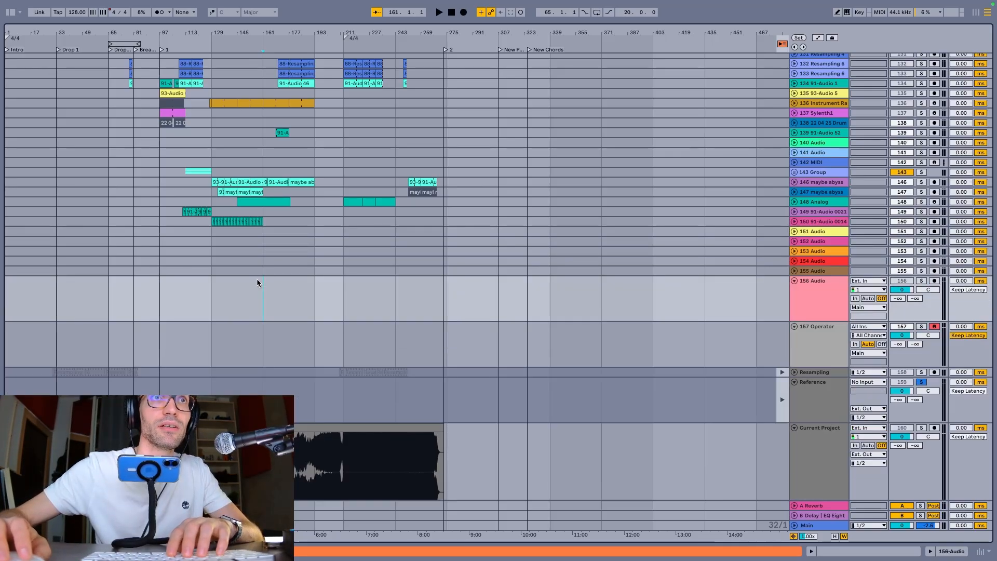
pyautogui.press('u')
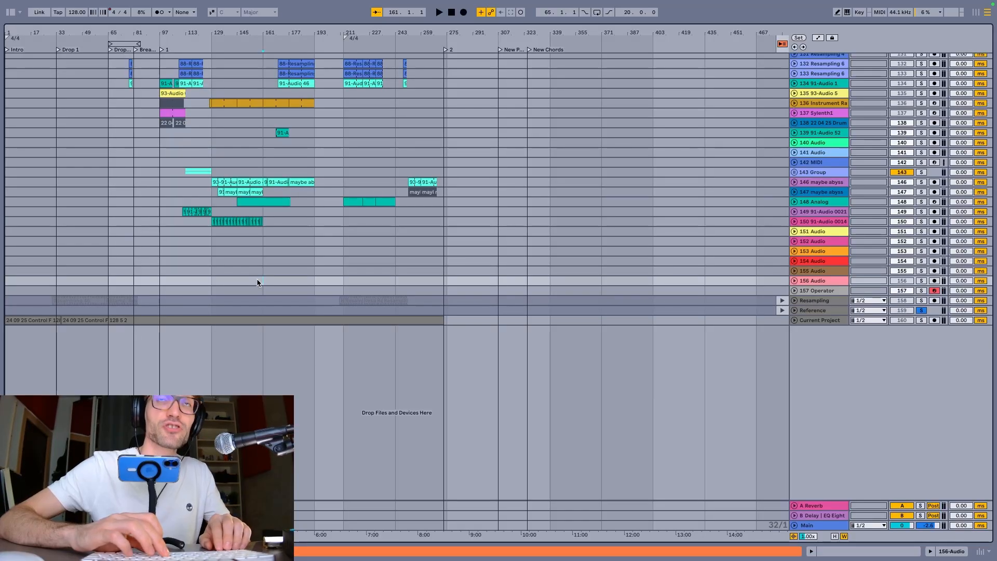
# Unfold and fold all arrangement tracks at once several times, leaving them folded
pyautogui.hotkey('alt', 'u')
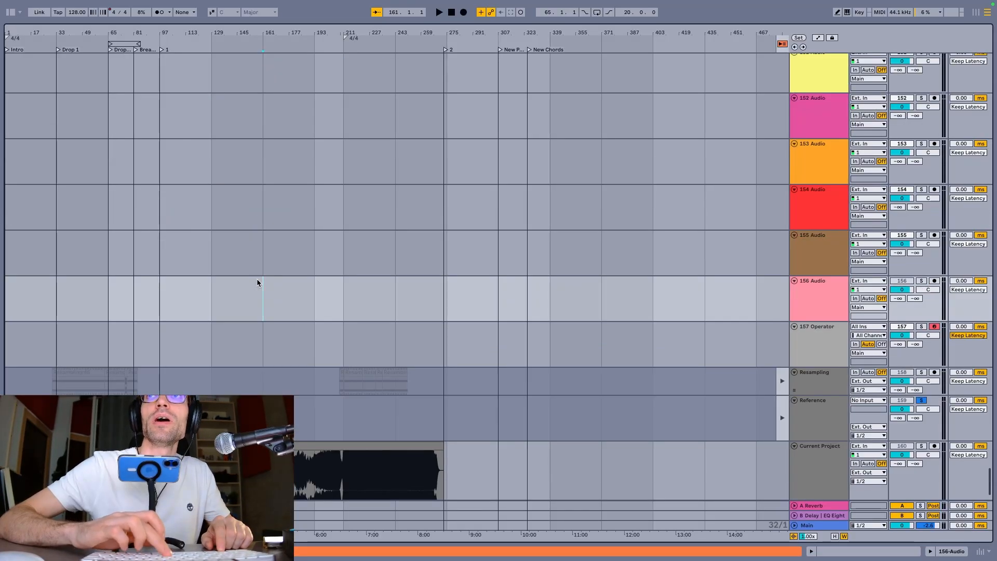
pyautogui.hotkey('alt', 'u')
pyautogui.hotkey('alt', 'u')
pyautogui.hotkey('alt', 'u')
pyautogui.hotkey('alt', 'u')
pyautogui.hotkey('alt', 'u')
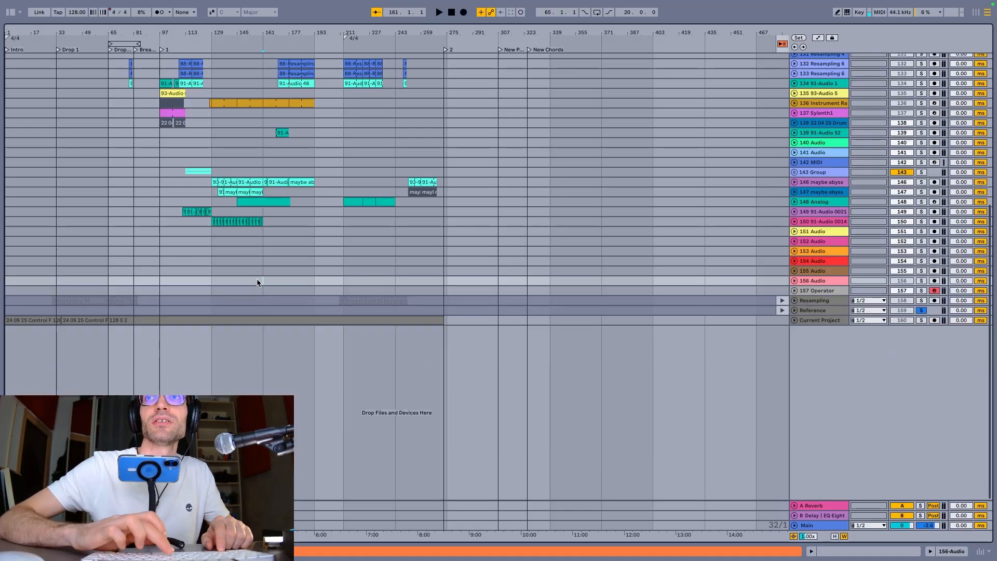
pyautogui.hotkey('alt', 'u')
pyautogui.hotkey('alt', 'u')
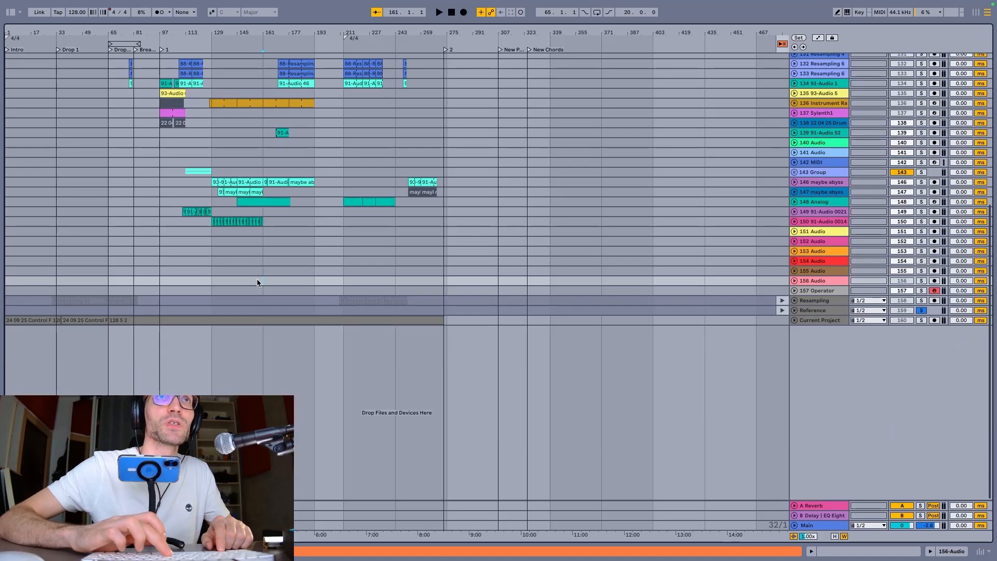
# Unfold all arrangement tracks at once and reduce them to a compact height
pyautogui.scroll(5, 256, 280)
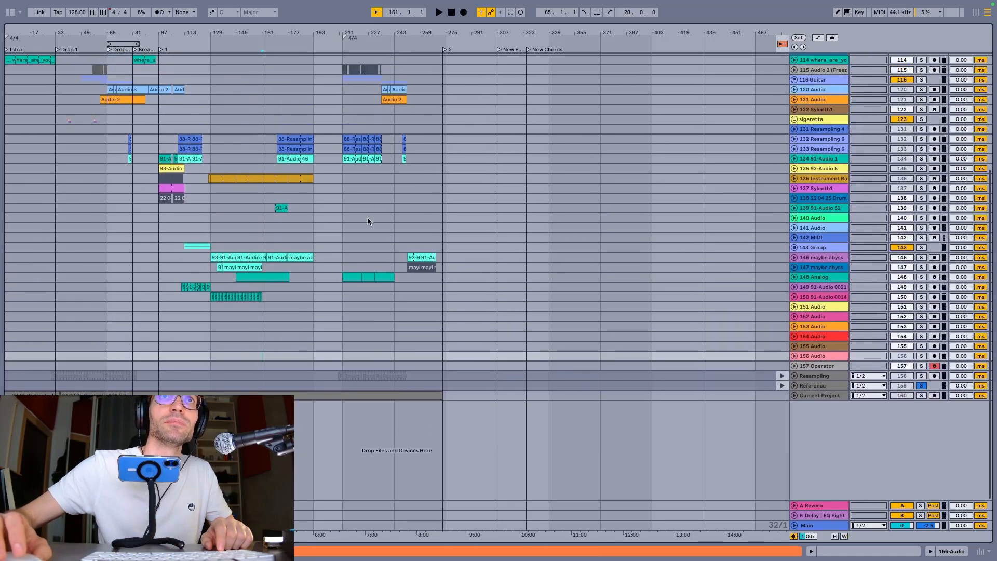
pyautogui.hotkey('alt', 'u')
pyautogui.hotkey('alt', 'u')
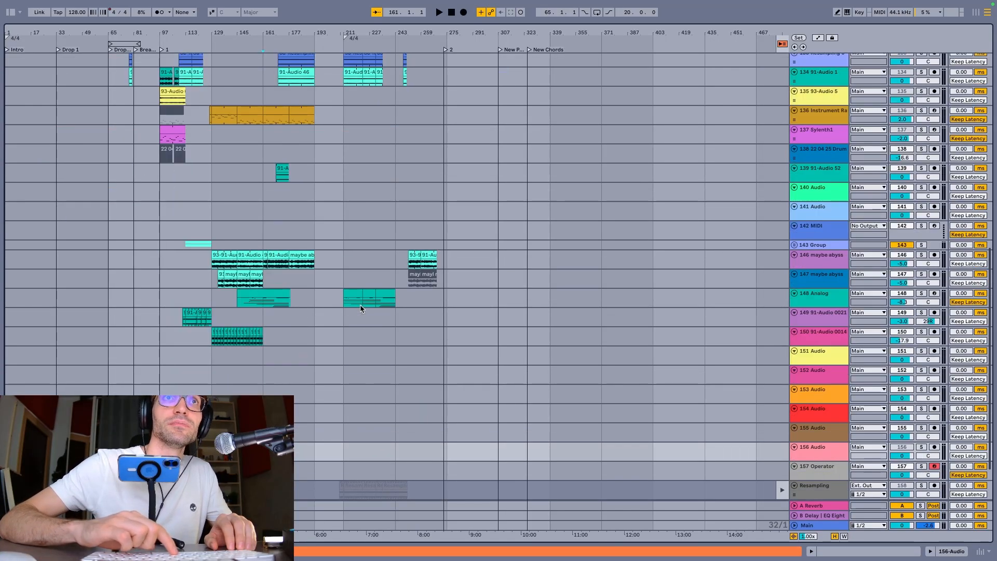
pyautogui.scroll(-3, 197, 201)
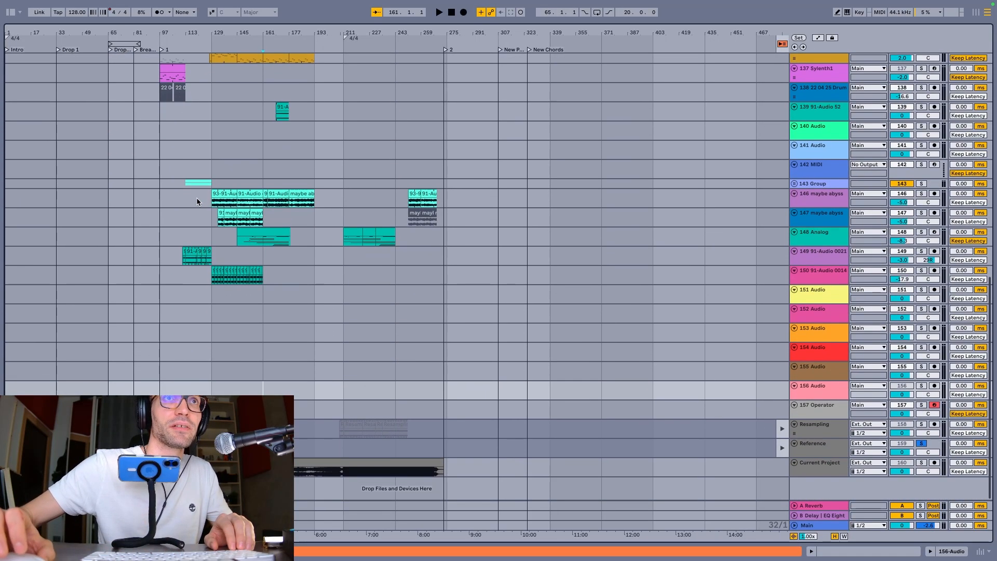
# Return to the uppermost arrangement tracks and zoom the timeline out and in around bars 93 to 185
pyautogui.scroll(20, 198, 202)
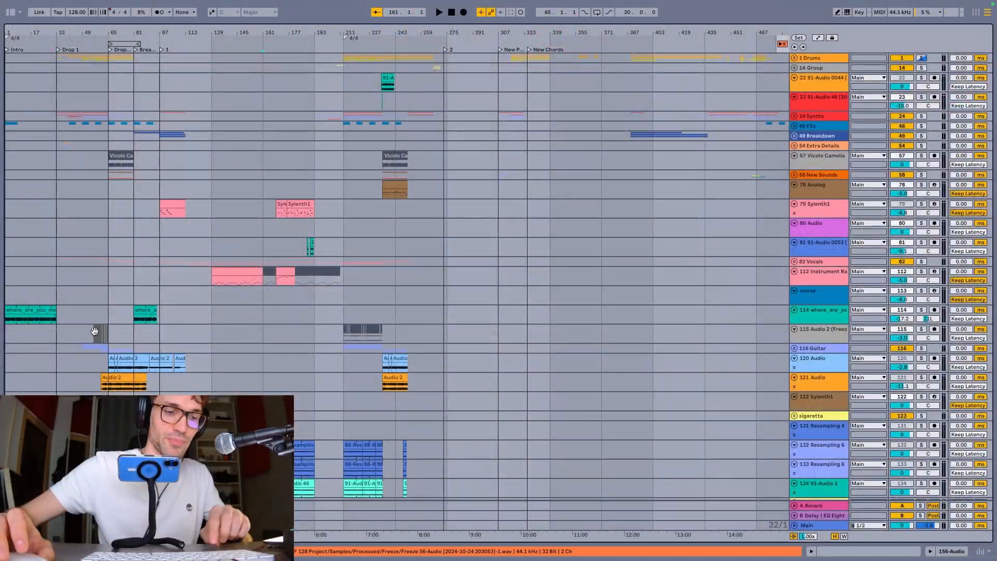
pyautogui.scroll(5, 78, 355)
pyautogui.scroll(-10, 134, 340)
pyautogui.scroll(5, 182, 315)
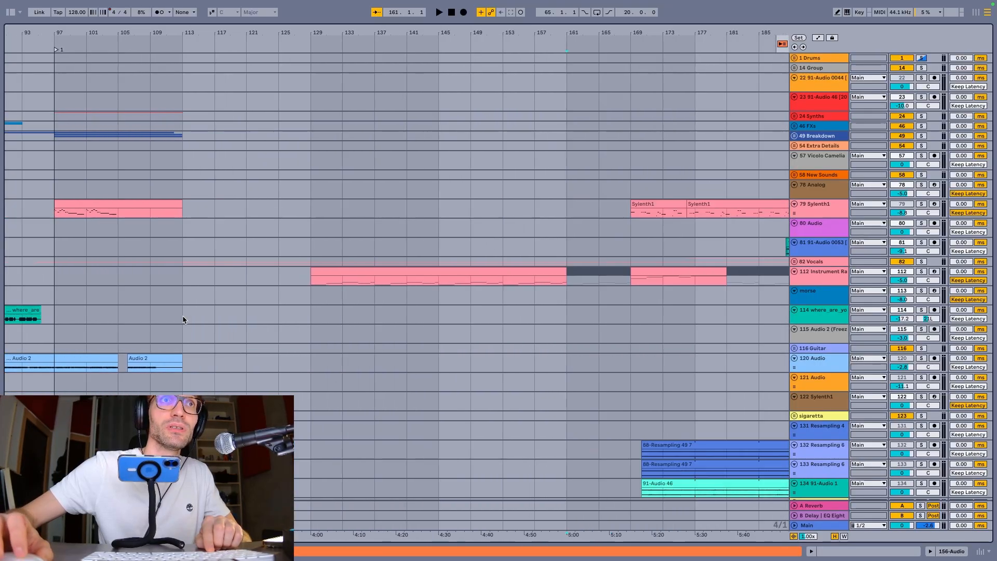
# Zoom the timeline back out and enlarge the height of the 115 Audio 2 track
pyautogui.scroll(-4, 183, 316)
pyautogui.scroll(5, 182, 316)
pyautogui.scroll(-5, 182, 316)
pyautogui.scroll(5, 183, 315)
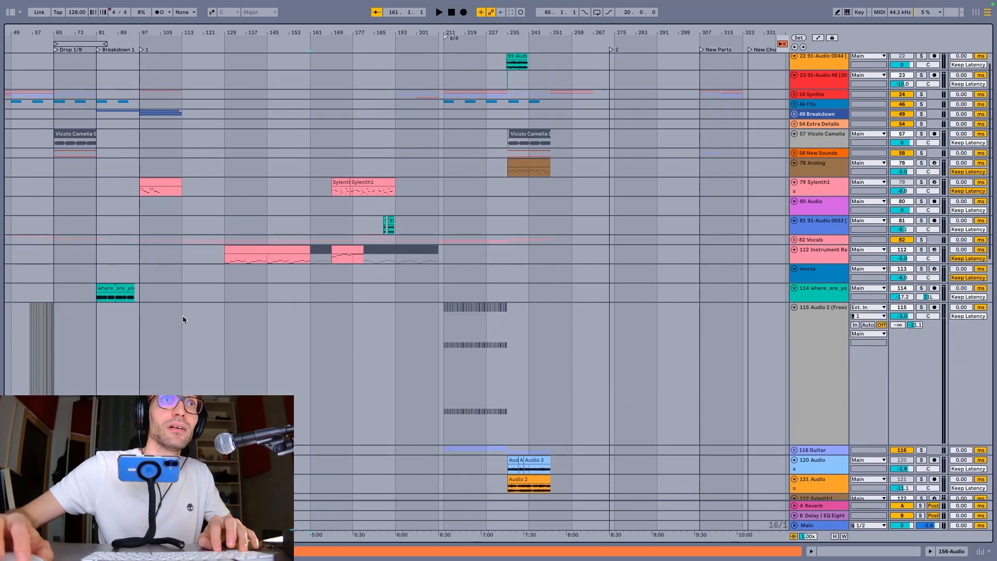
# Reduce the height of the 115 Audio 2 track and enlarge the 114 track above it
pyautogui.scroll(-4, 182, 316)
pyautogui.scroll(5, 182, 315)
pyautogui.scroll(-5, 183, 316)
pyautogui.scroll(5, 183, 293)
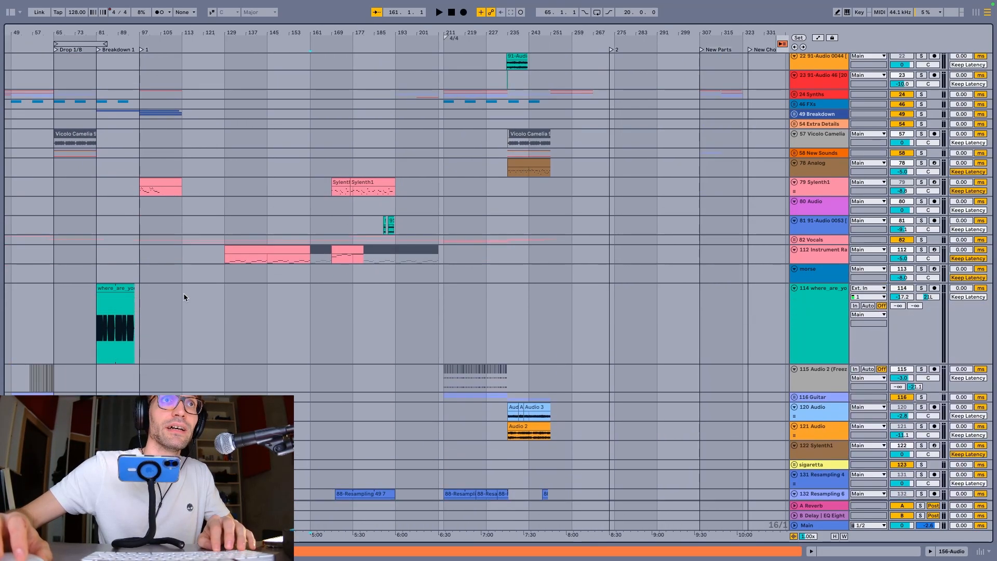
pyautogui.scroll(-3, 183, 293)
pyautogui.scroll(4, 173, 294)
pyautogui.scroll(-5, 174, 296)
pyautogui.scroll(4, 151, 286)
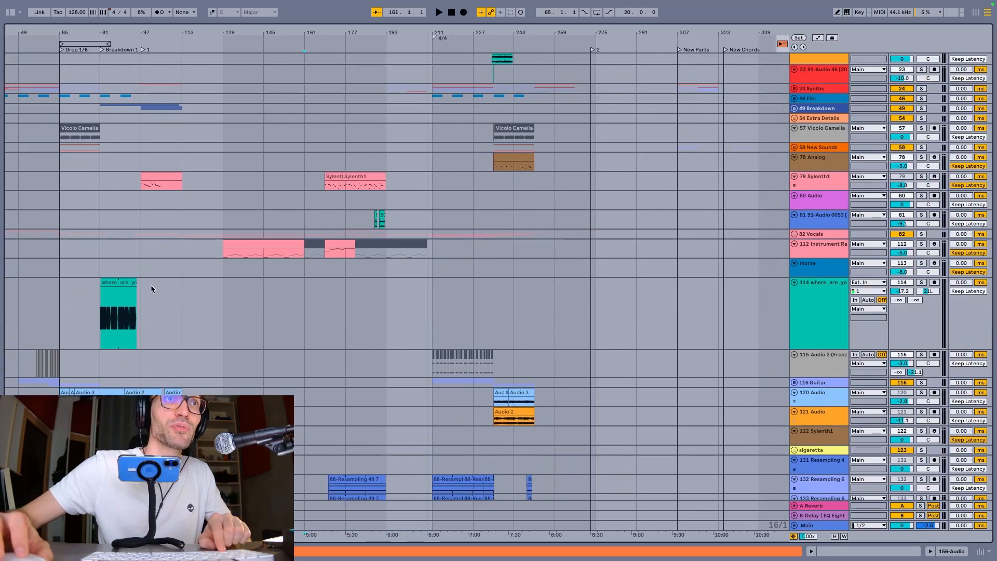
# Zoom the timeline in on the where_are_you_morse clip and back out, and reduce the 114 track's height
pyautogui.scroll(-3, 151, 287)
pyautogui.scroll(5, 149, 287)
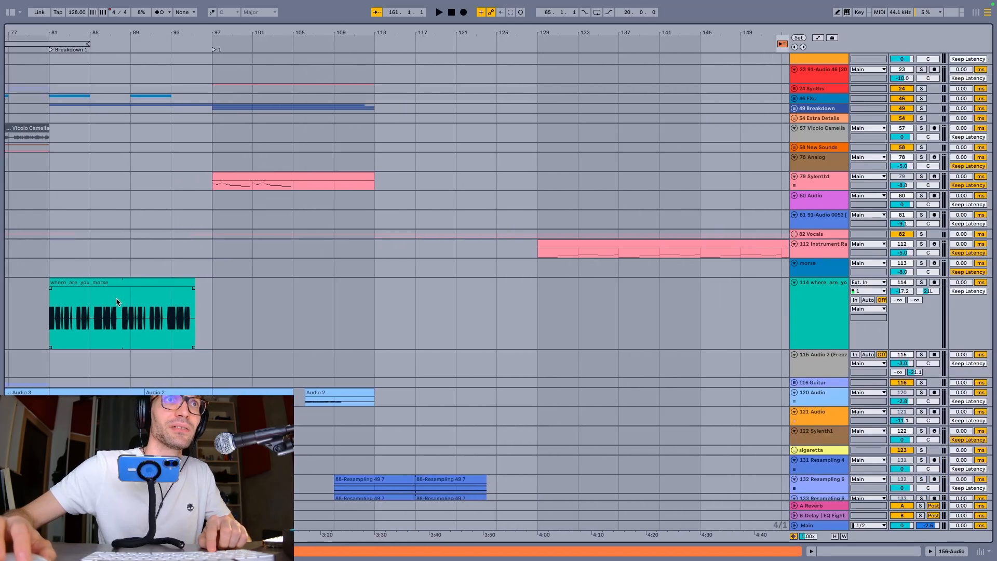
pyautogui.scroll(-2, 117, 299)
pyautogui.scroll(2, 116, 301)
pyautogui.scroll(-4, 116, 302)
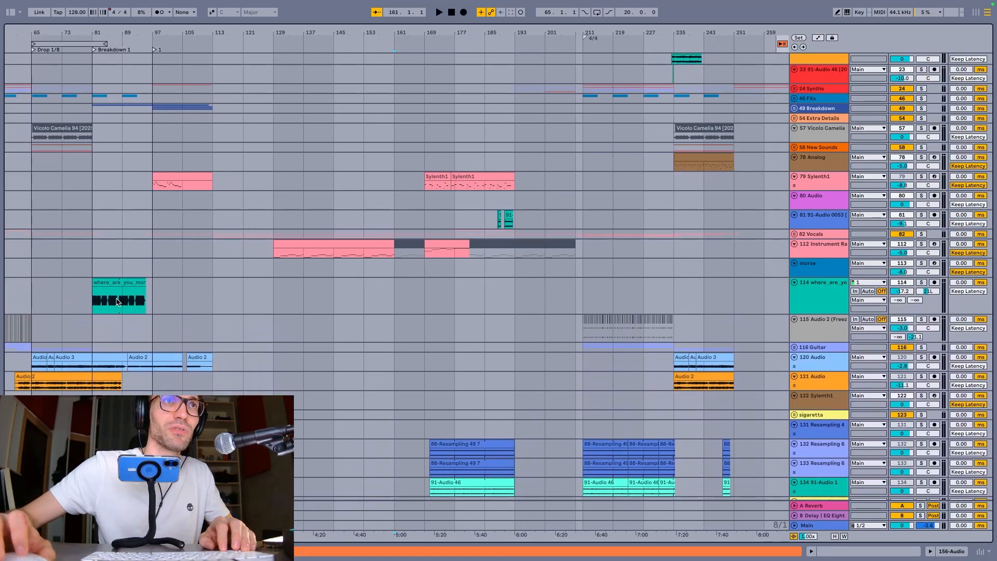
# Select the where_are_you_morse clip at bar 81, zoom the arrangement to fill the view with it, and return to the previous zoom
pyautogui.scroll(-5, 134, 295)
pyautogui.hscroll(-5, 133, 294)
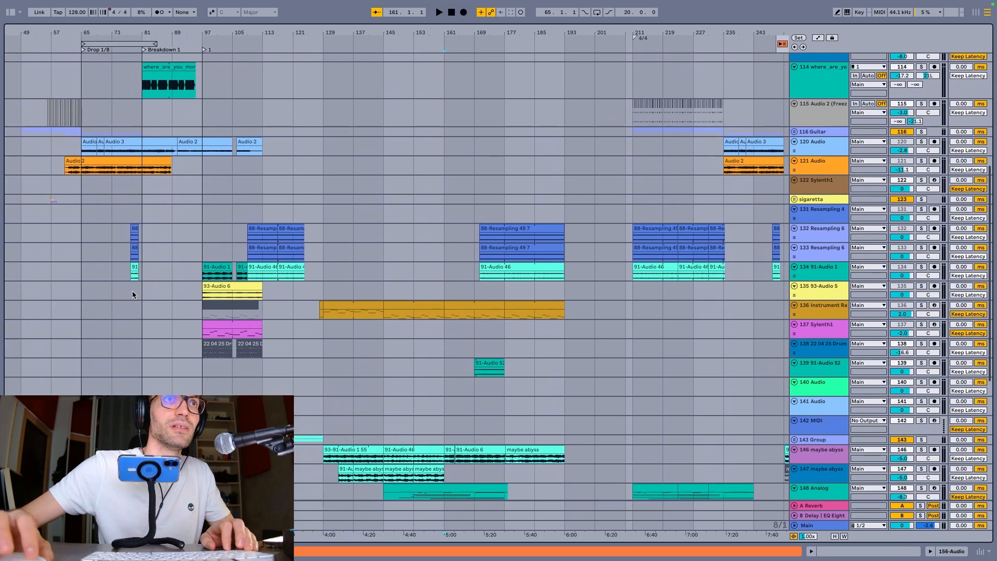
pyautogui.scroll(1, 133, 295)
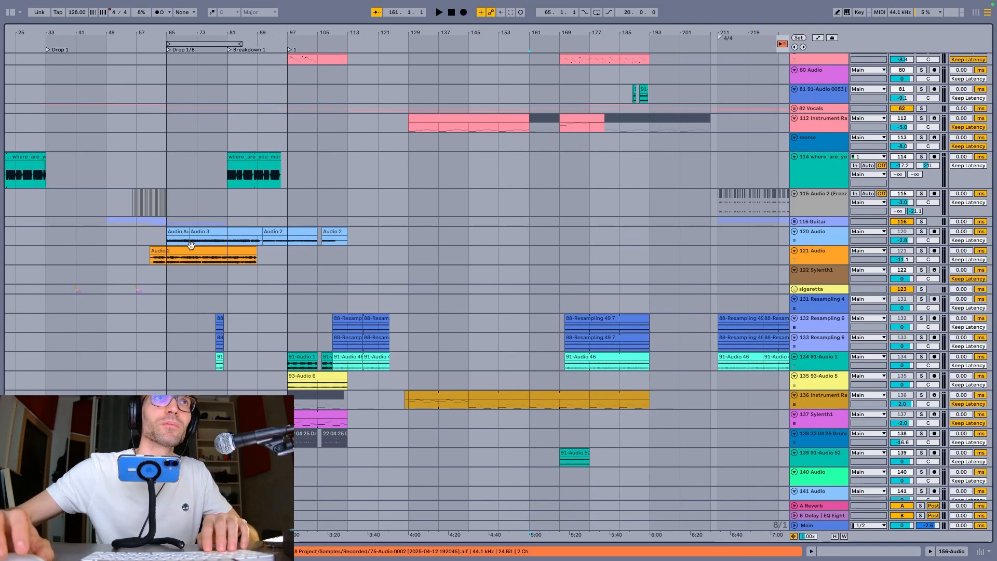
pyautogui.scroll(5, 191, 247)
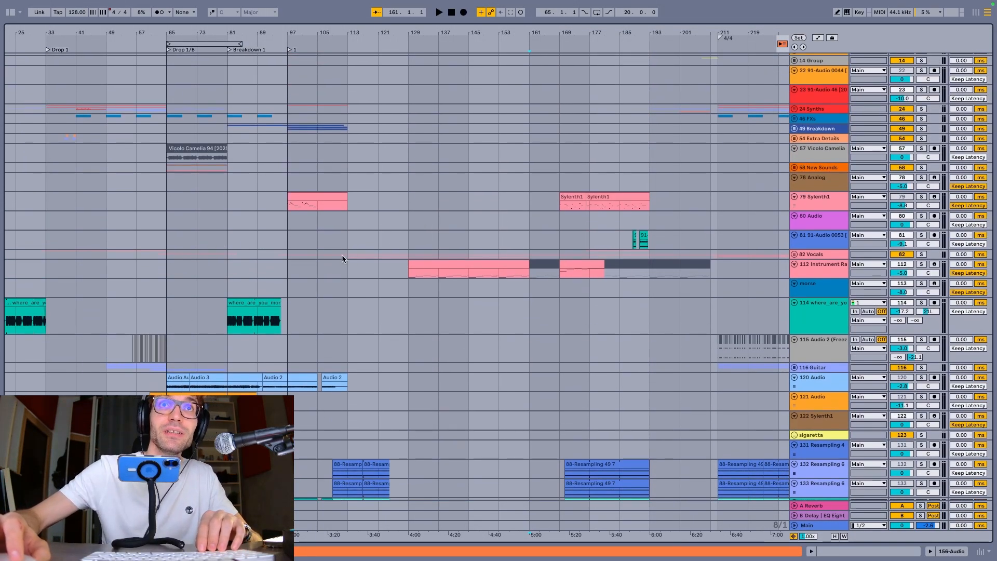
pyautogui.scroll(2, 147, 298)
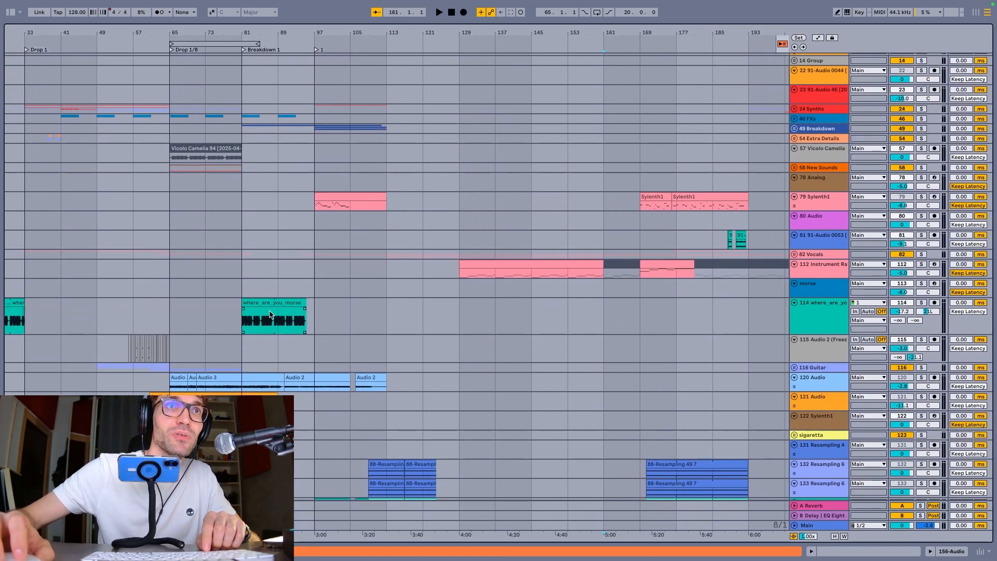
pyautogui.click(243, 322)
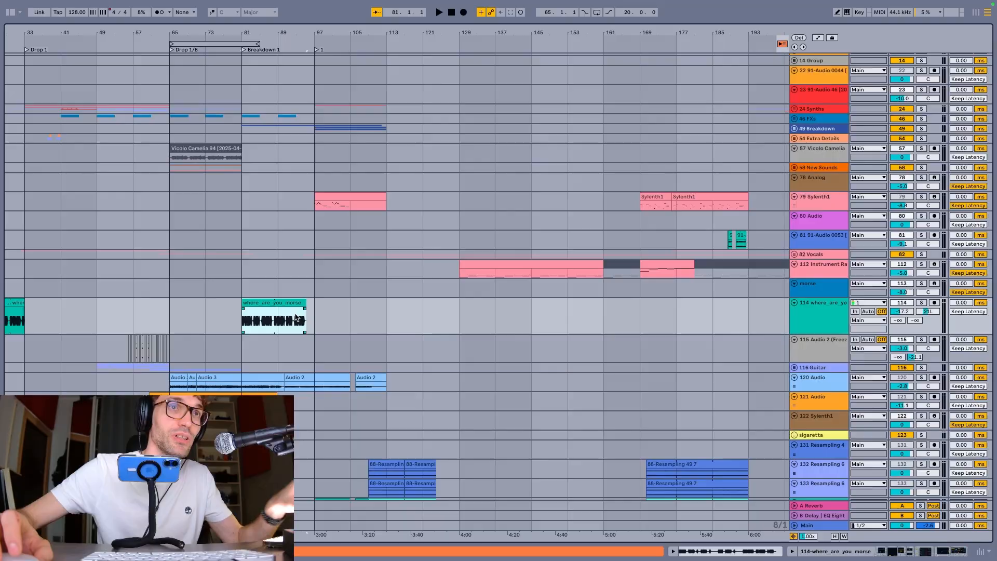
pyautogui.press('z')
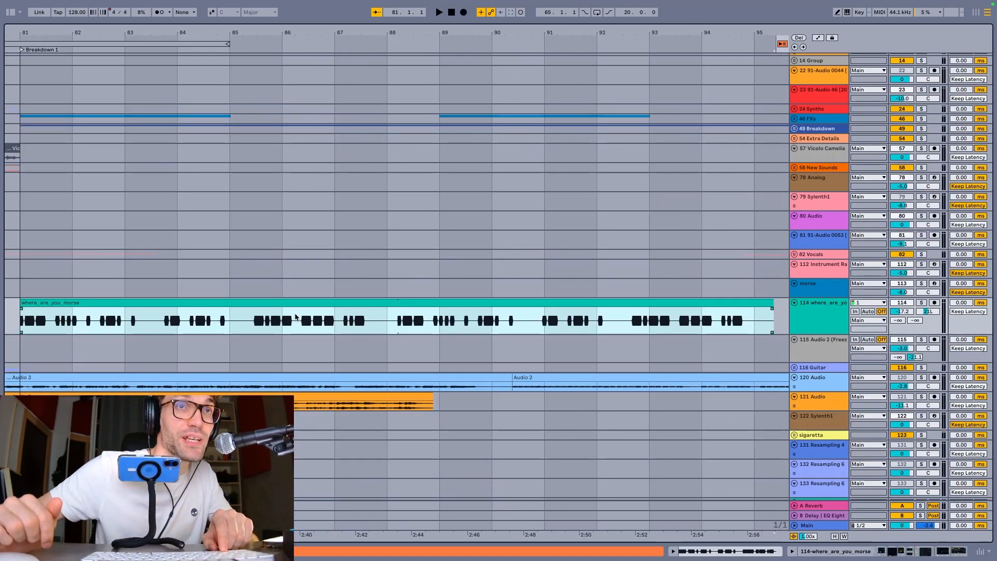
pyautogui.press('z')
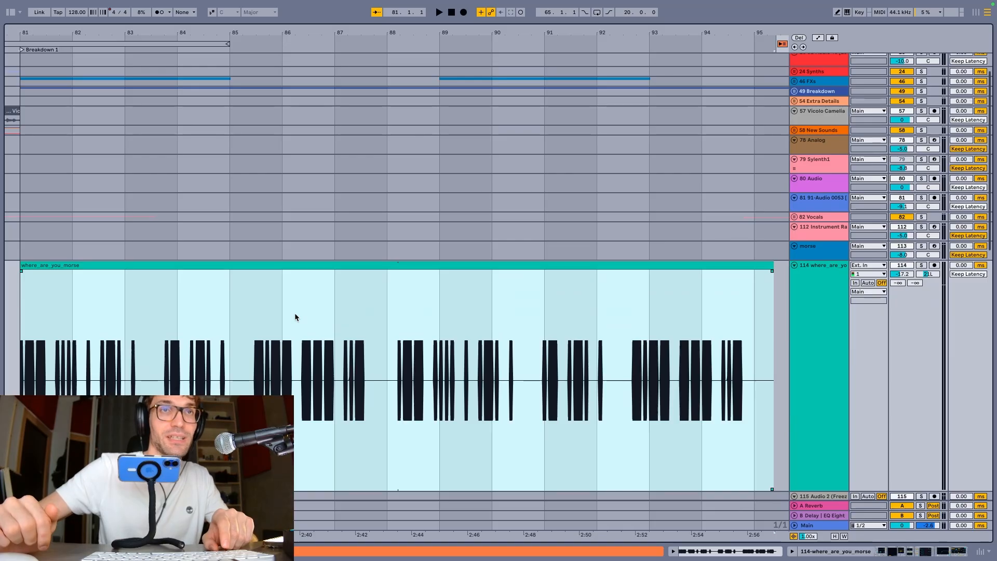
pyautogui.press('x')
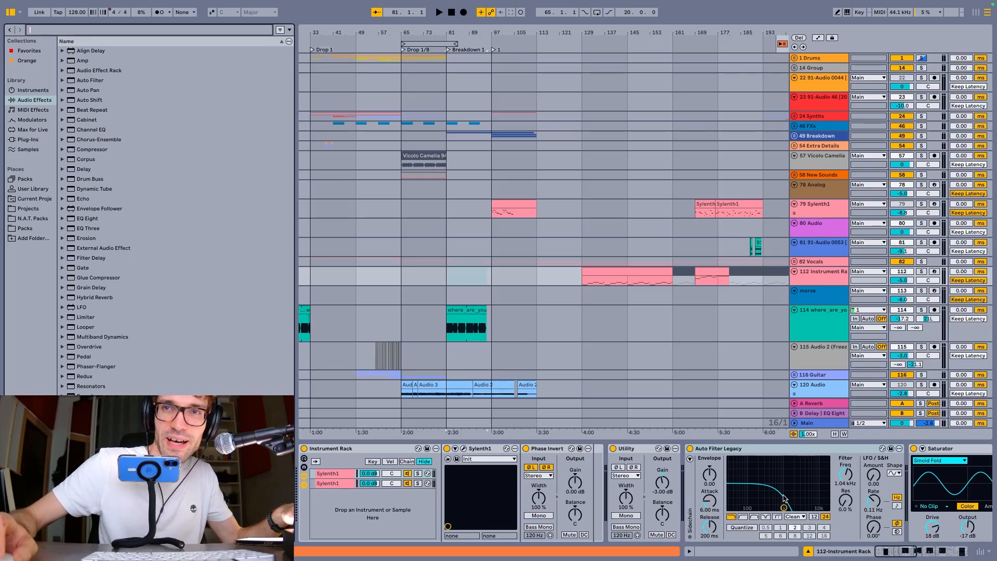
# Select Auto Filter Legacy in the 112 Instrument Rack track's device chain and repeatedly fold and unfold it, leaving it unfolded
pyautogui.hscroll(10, 785, 498)
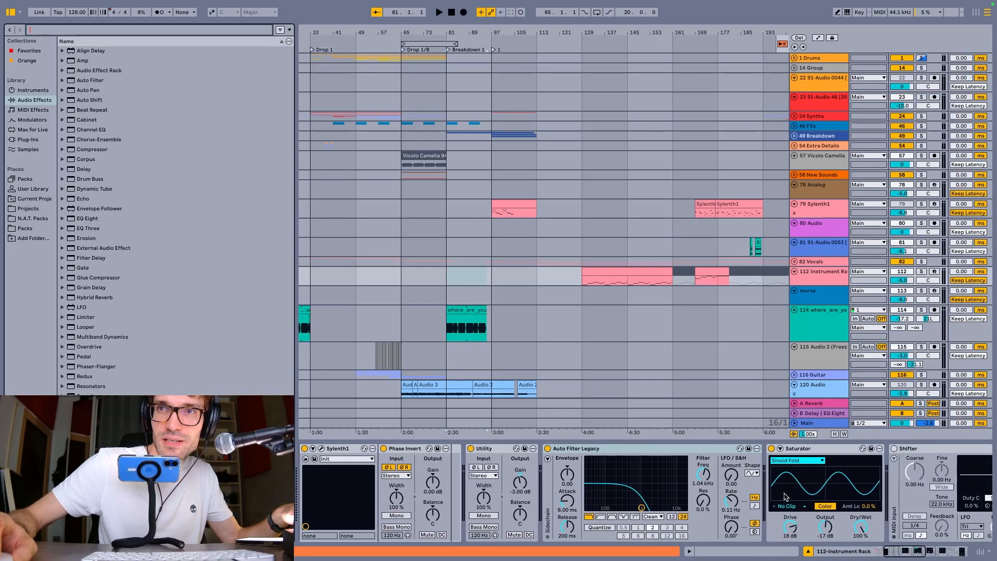
pyautogui.hscroll(4, 592, 475)
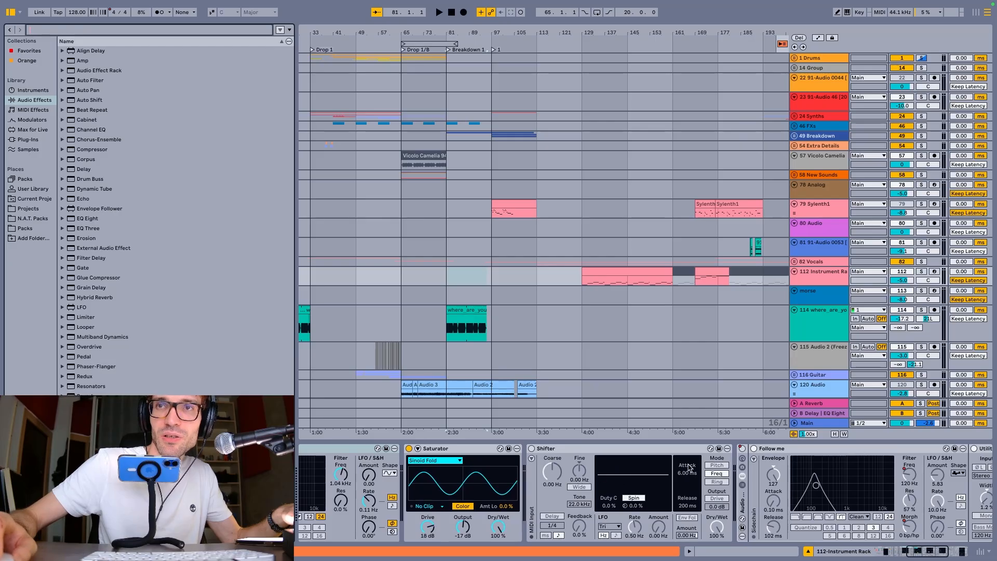
pyautogui.hscroll(-2, 598, 472)
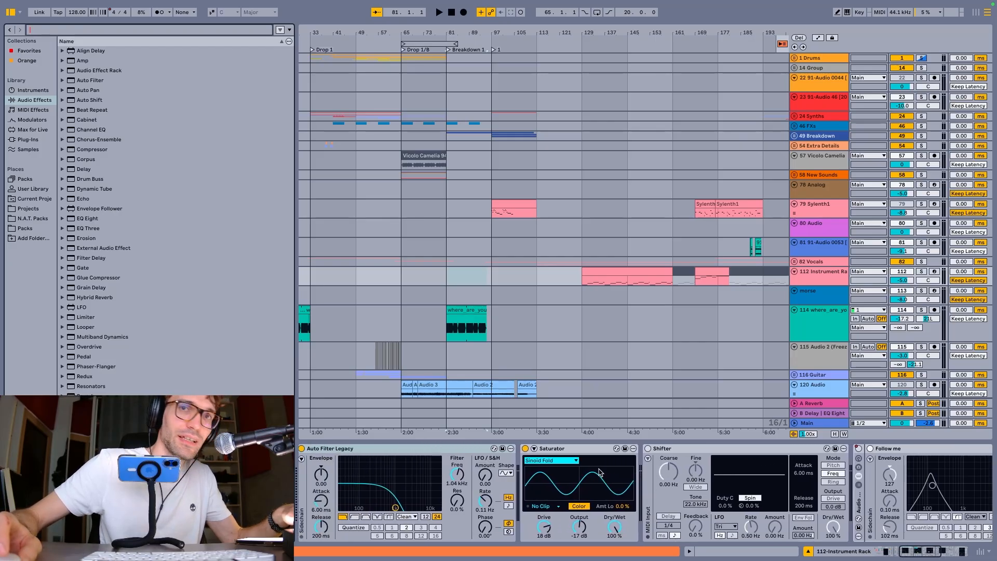
pyautogui.click(414, 446)
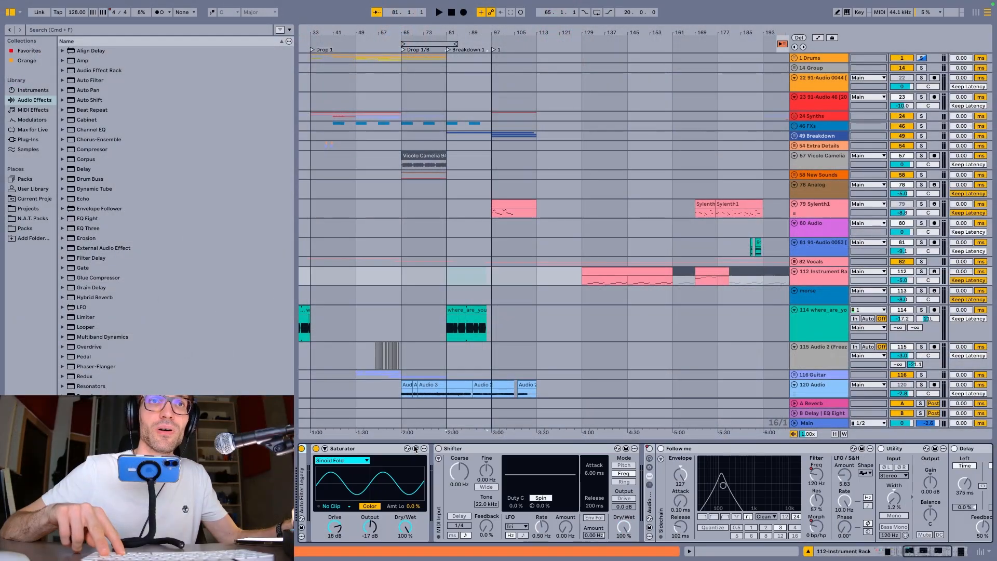
pyautogui.press('+')
pyautogui.press('-')
pyautogui.press('+')
pyautogui.press('-')
pyautogui.press('+')
pyautogui.press('-')
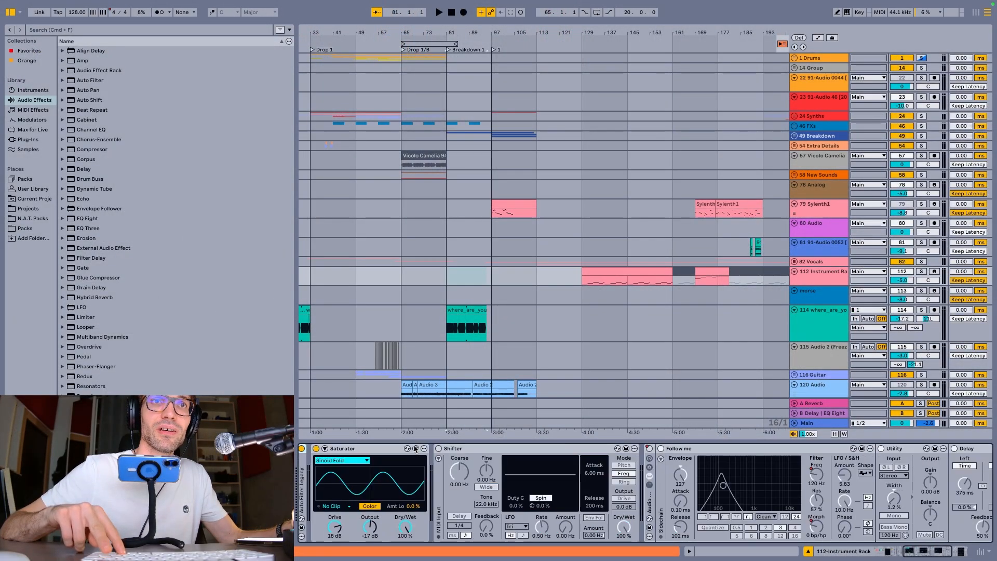
pyautogui.press('+')
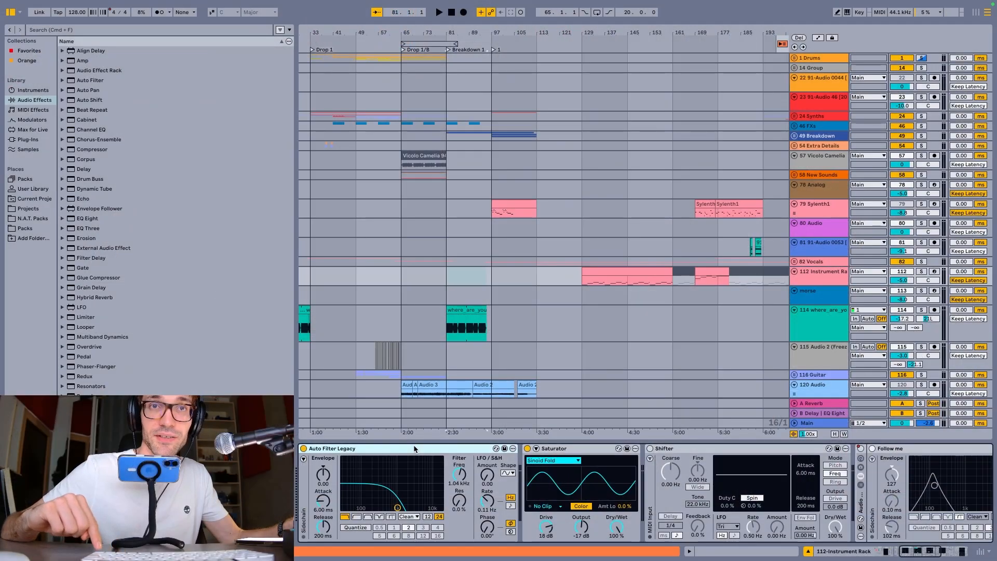
# Move the selection along the device chain and fold the Shifter and the audio rack that follows it
pyautogui.press('Right')
pyautogui.press('Right')
pyautogui.press('Right')
pyautogui.press('Left')
pyautogui.press('Left')
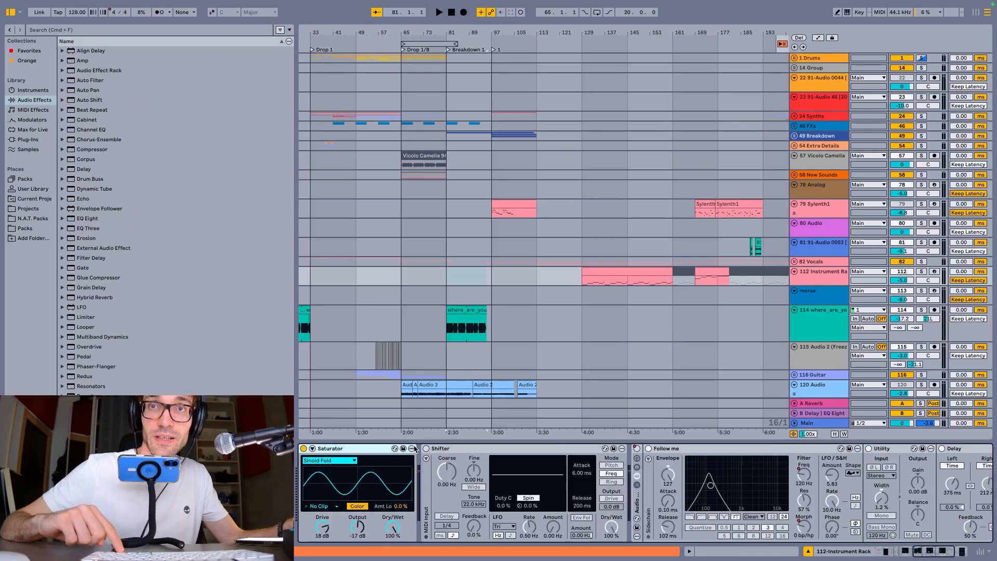
pyautogui.press('Right')
pyautogui.press('-')
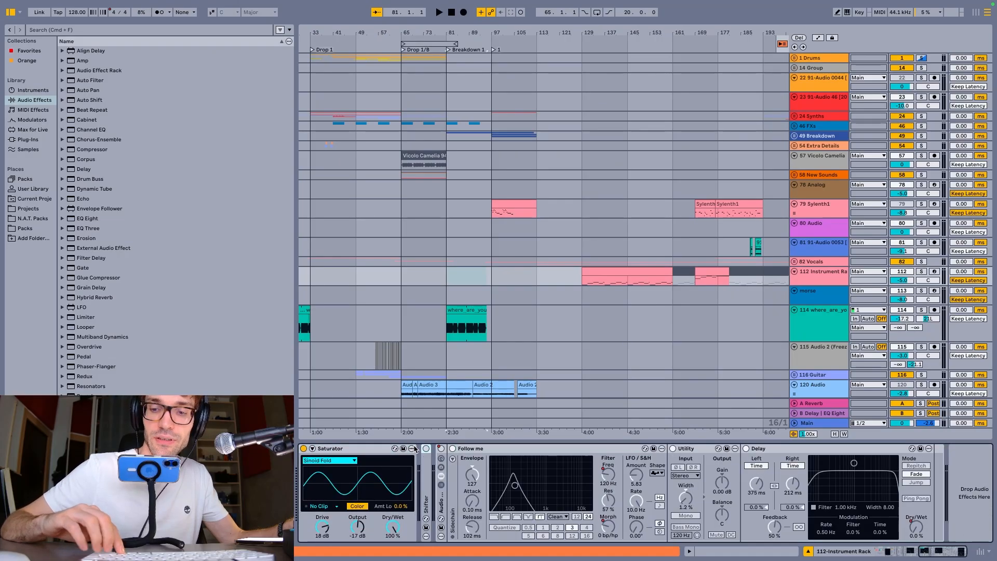
pyautogui.press('Right')
pyautogui.press('-')
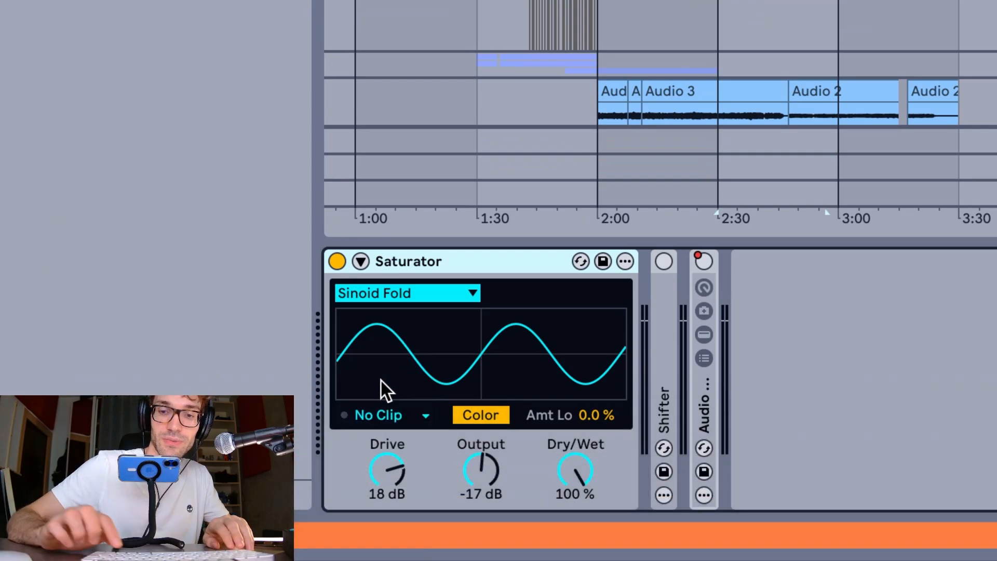
# Toggle the Saturator on and off repeatedly, and delete it and undo the deletion
pyautogui.press('0')
pyautogui.press('0')
pyautogui.press('0')
pyautogui.press('0')
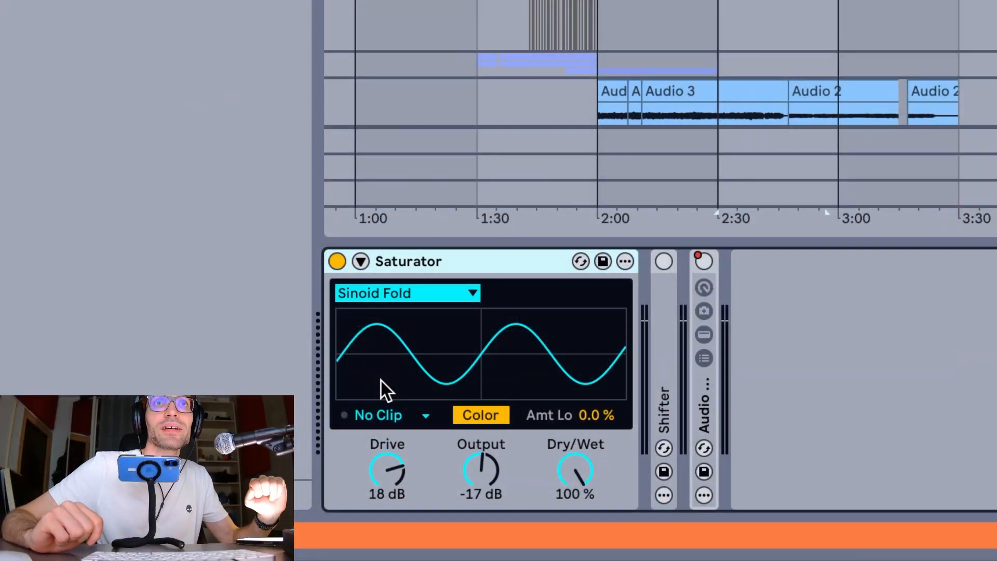
pyautogui.press('BackSpace')
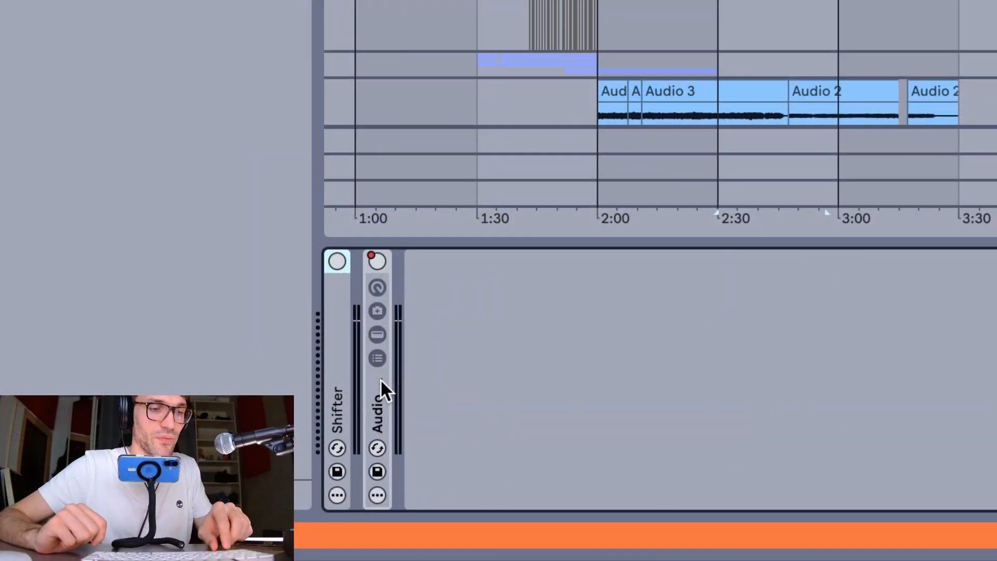
pyautogui.hotkey('ctrl', 'z')
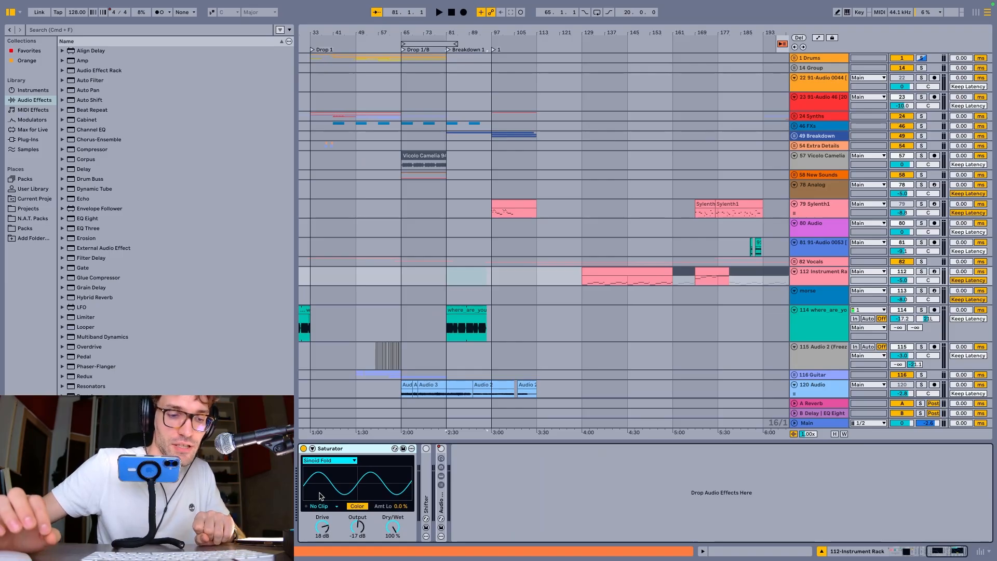
# Turn key mapping mode on and off repeatedly, and turn MIDI mapping mode on and off once
pyautogui.press('super+k')
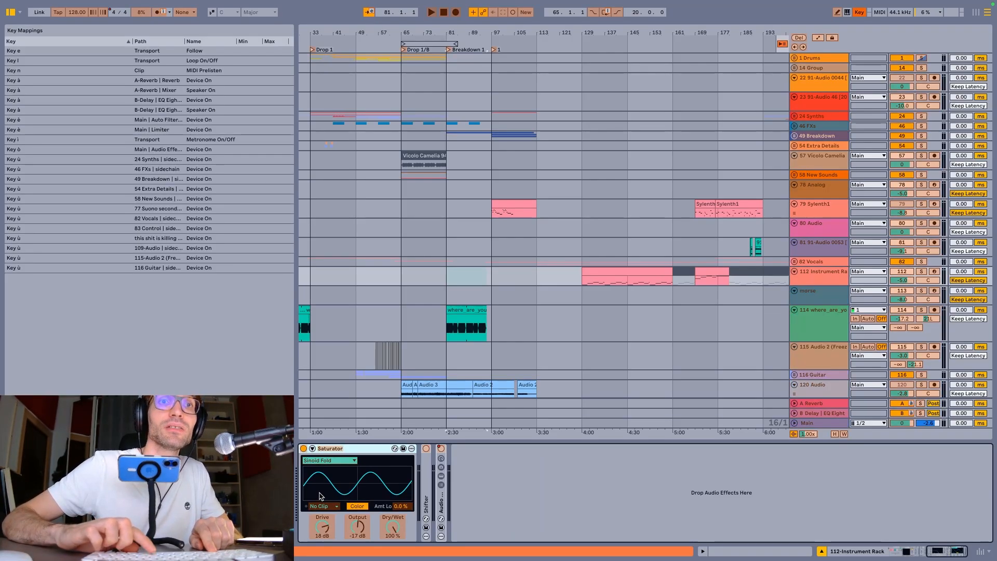
pyautogui.press('super+k')
pyautogui.press('super+k')
pyautogui.press('super+k')
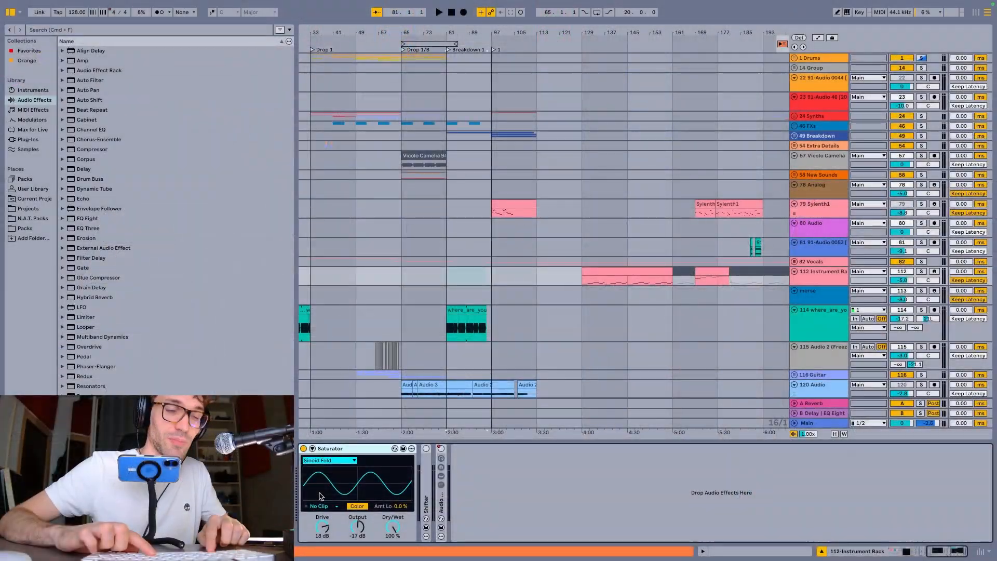
pyautogui.press('super+k')
pyautogui.press('super+k')
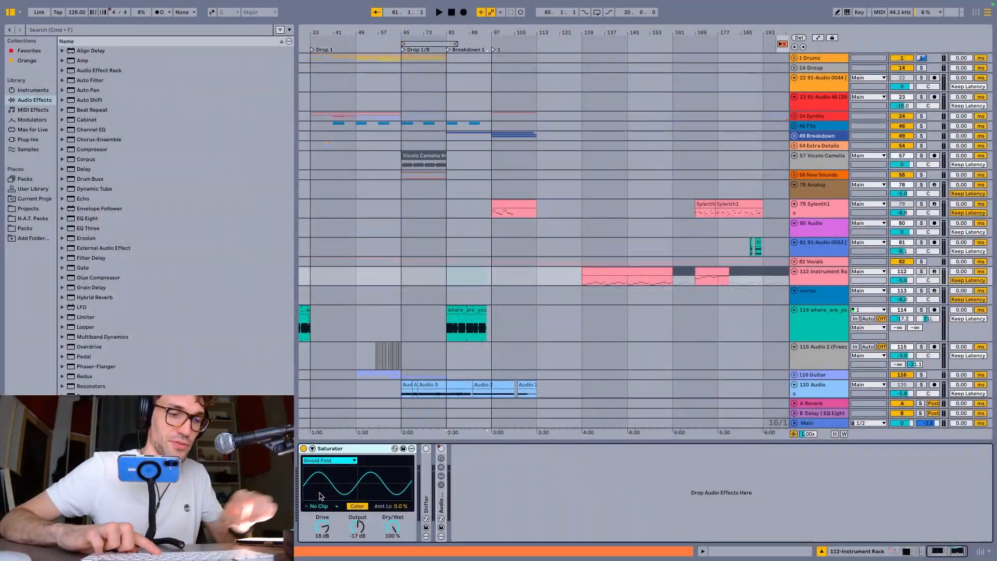
pyautogui.press('super+m')
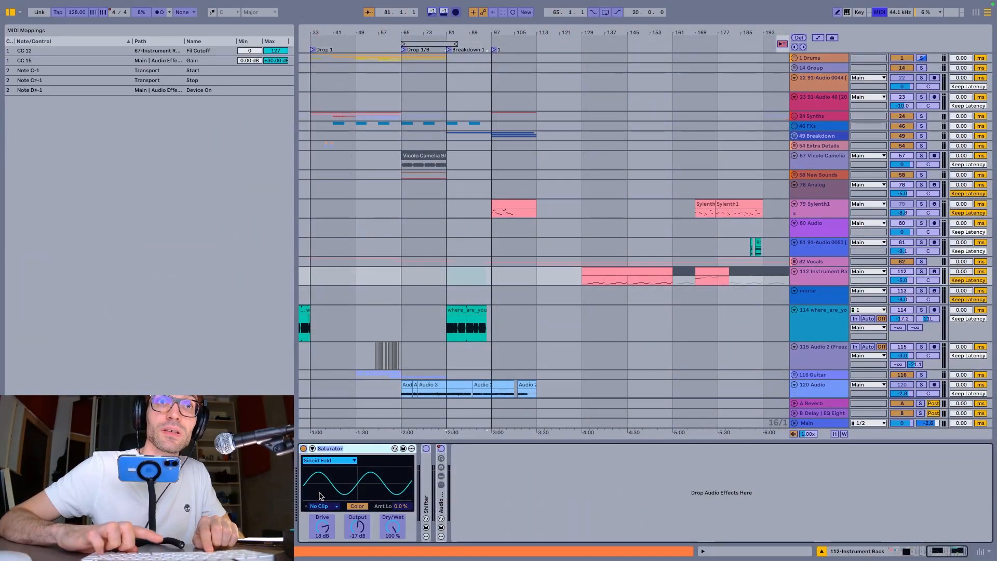
pyautogui.press('super+m')
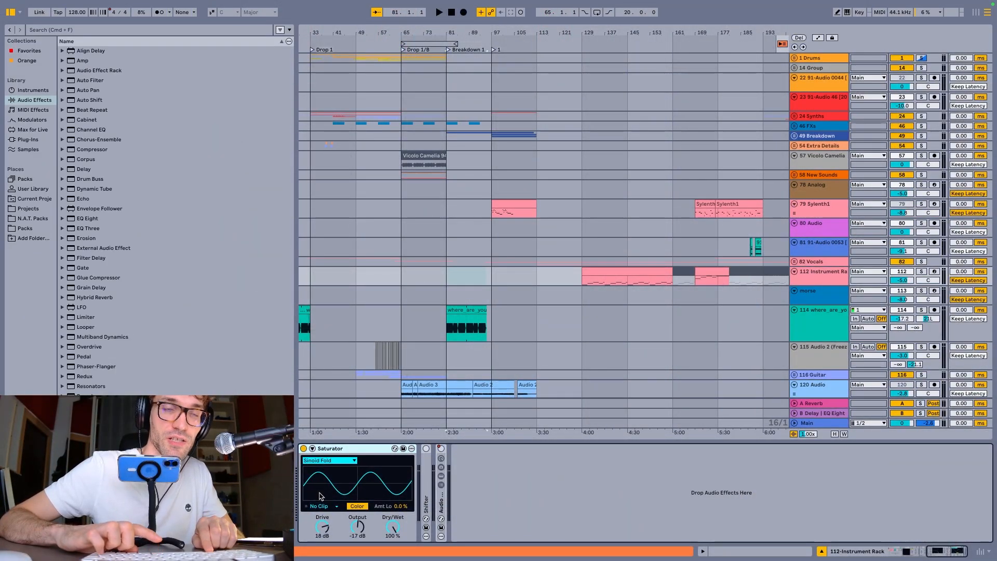
# Map the Saturator's Output to MIDI control 1/15 and switch the Saturator off
pyautogui.press('super+m')
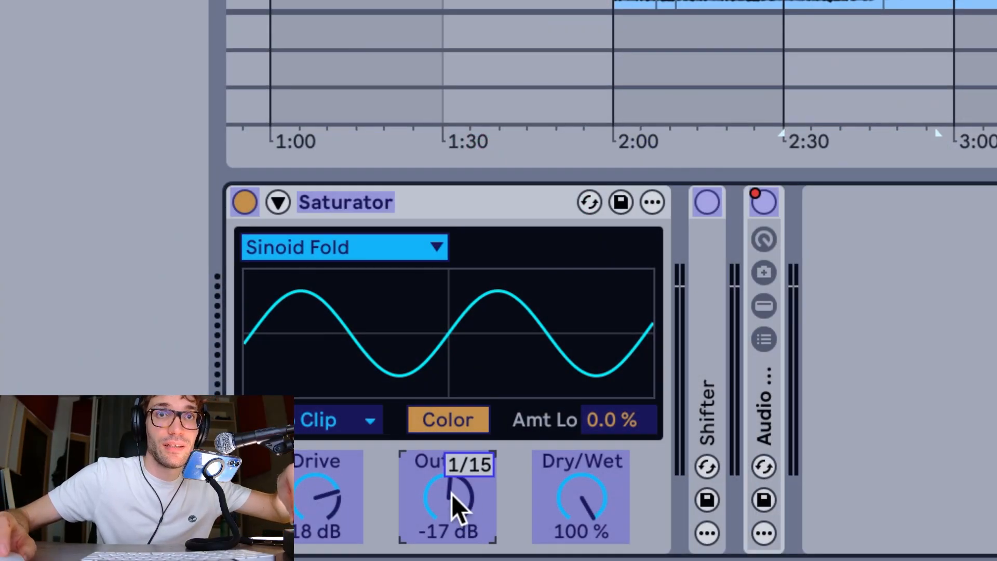
pyautogui.press('super+m')
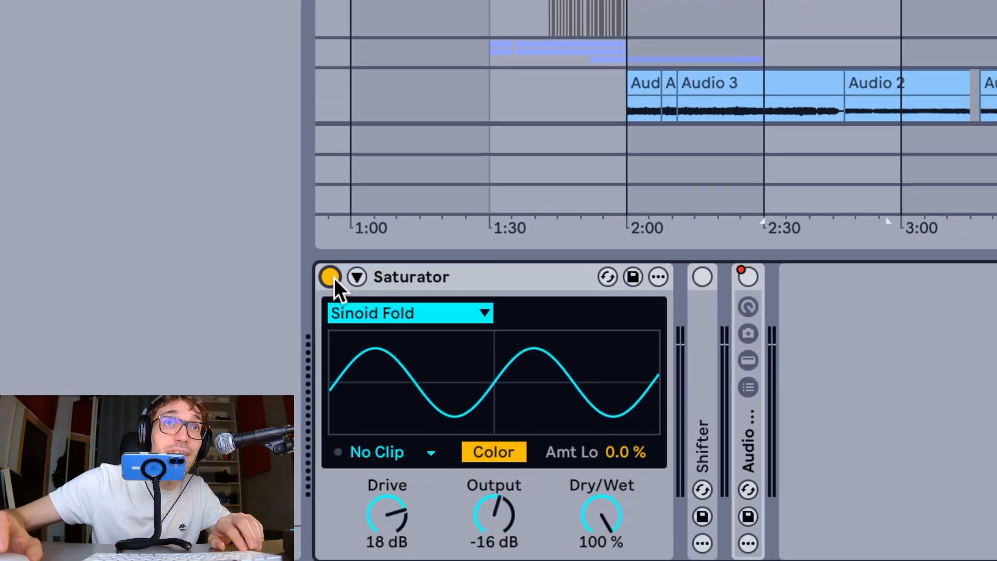
pyautogui.click(333, 278)
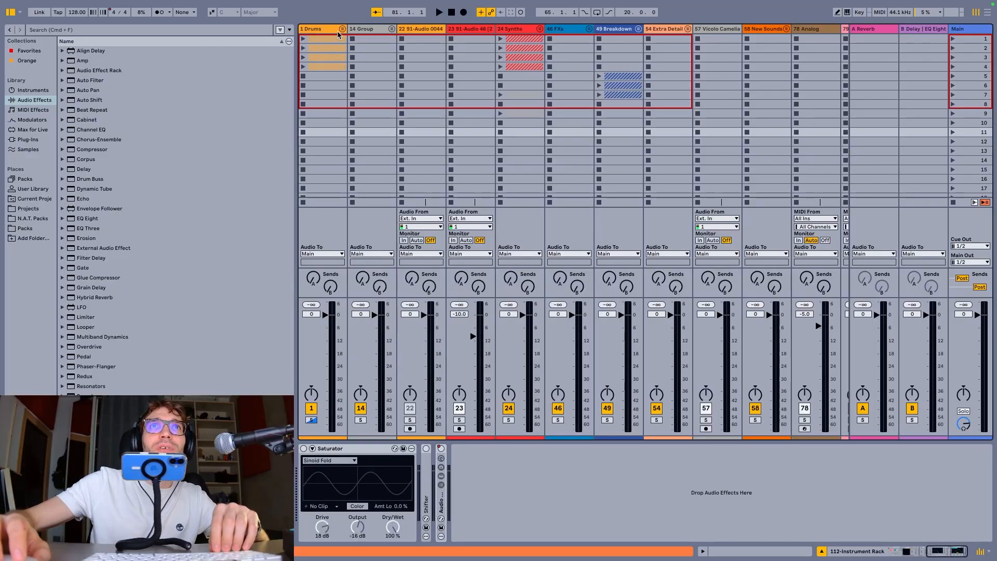
# Move the Synths group track to directly after the Drums group in Session View
pyautogui.click(371, 31)
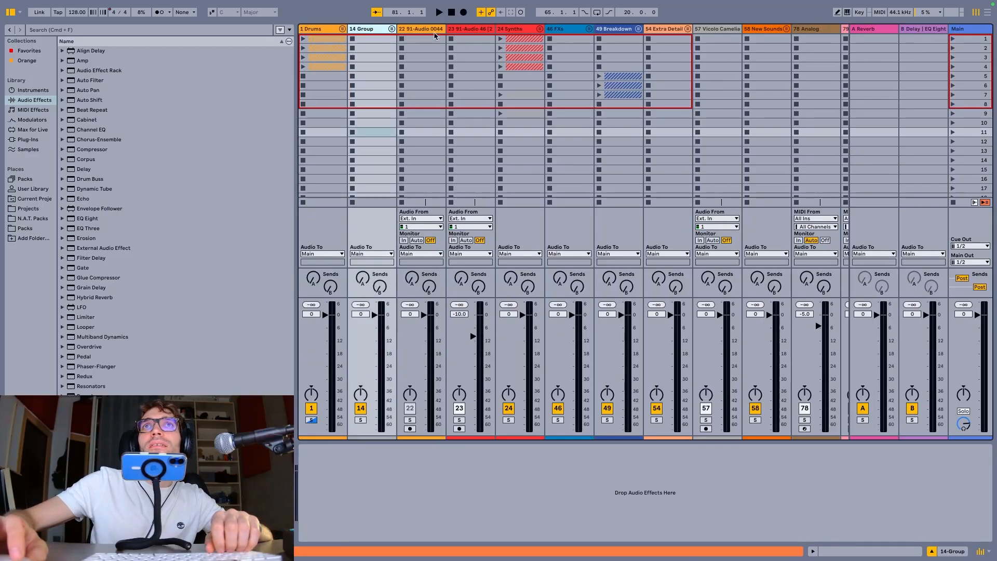
pyautogui.click(522, 30)
pyautogui.click(372, 30)
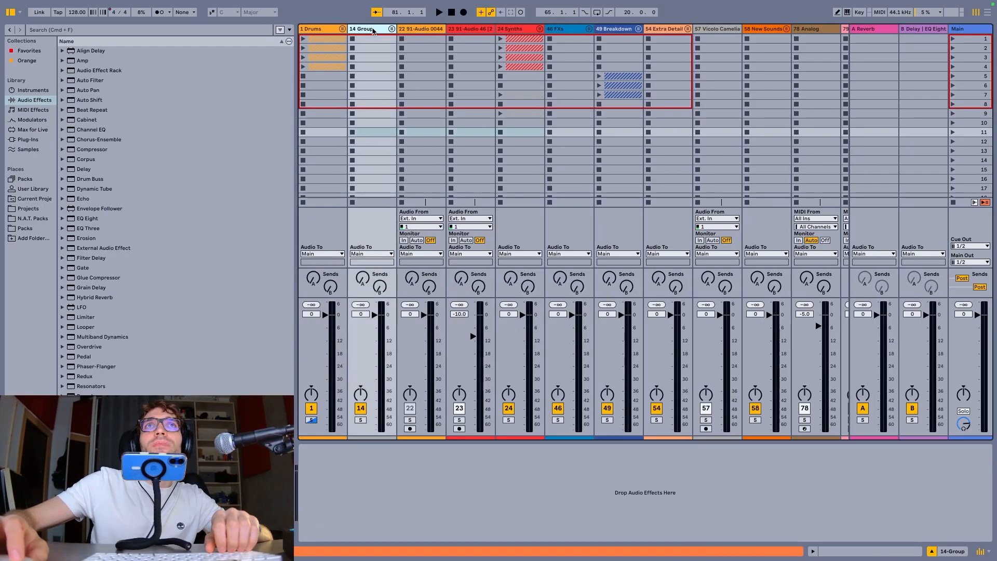
pyautogui.click(510, 31)
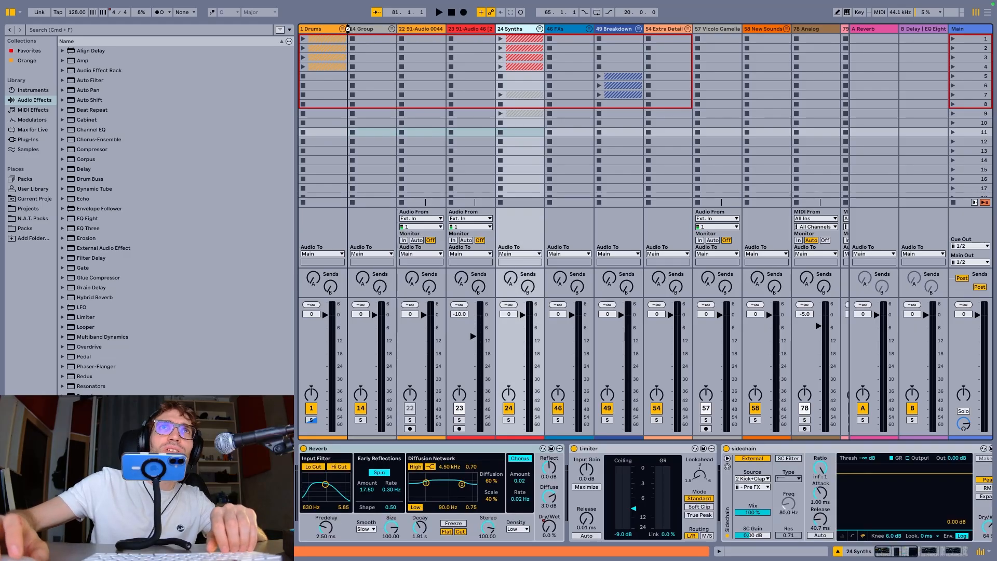
pyautogui.moveTo(349, 32); pyautogui.dragTo(351, 35)
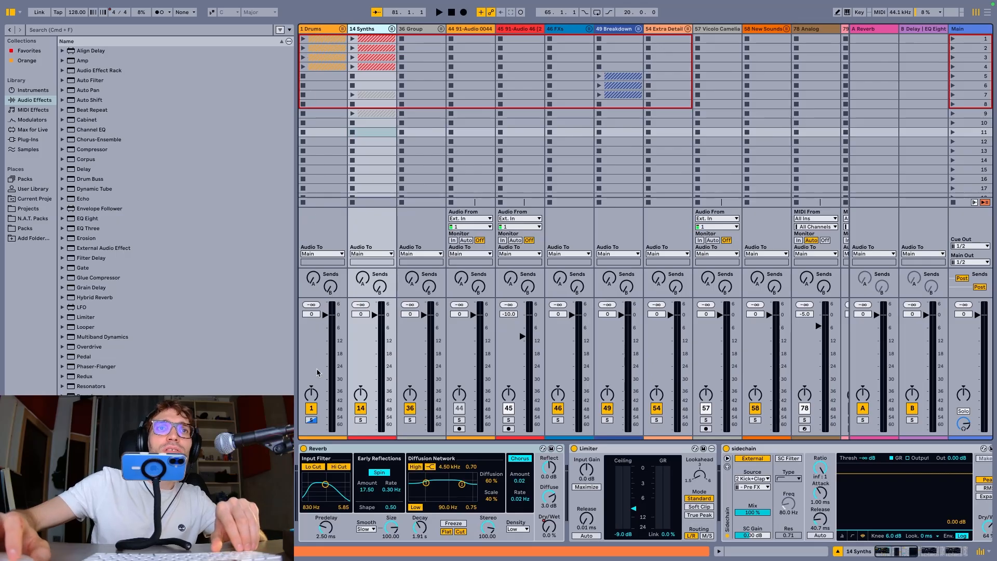
# Unfold the Drums group and toggle its solo, with the Drums group track selected
pyautogui.click(342, 29)
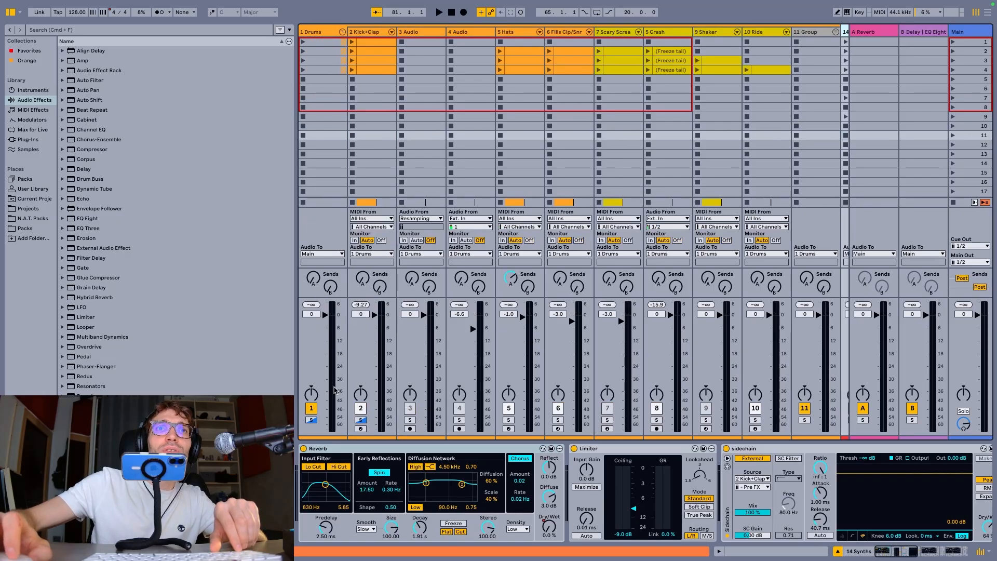
pyautogui.click(314, 422)
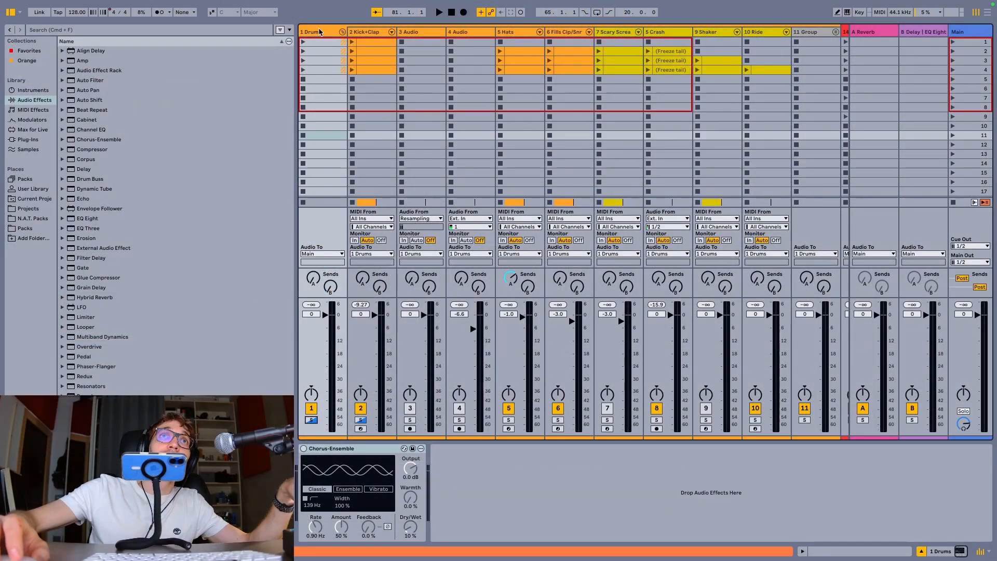
pyautogui.click(319, 32)
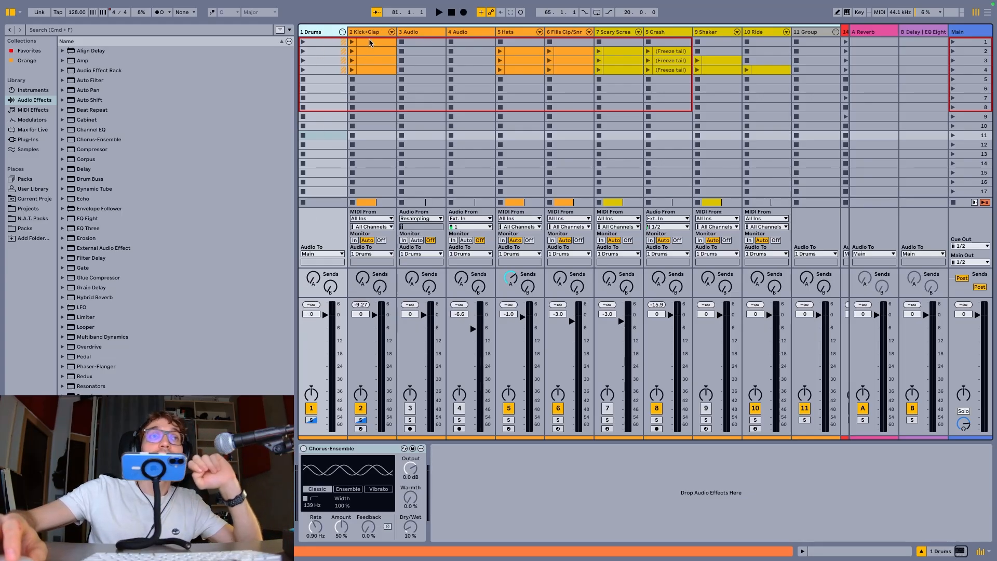
# Switch to Arrangement View and play the arrangement briefly from the start of the Drop 1/8 section
pyautogui.press('Tab')
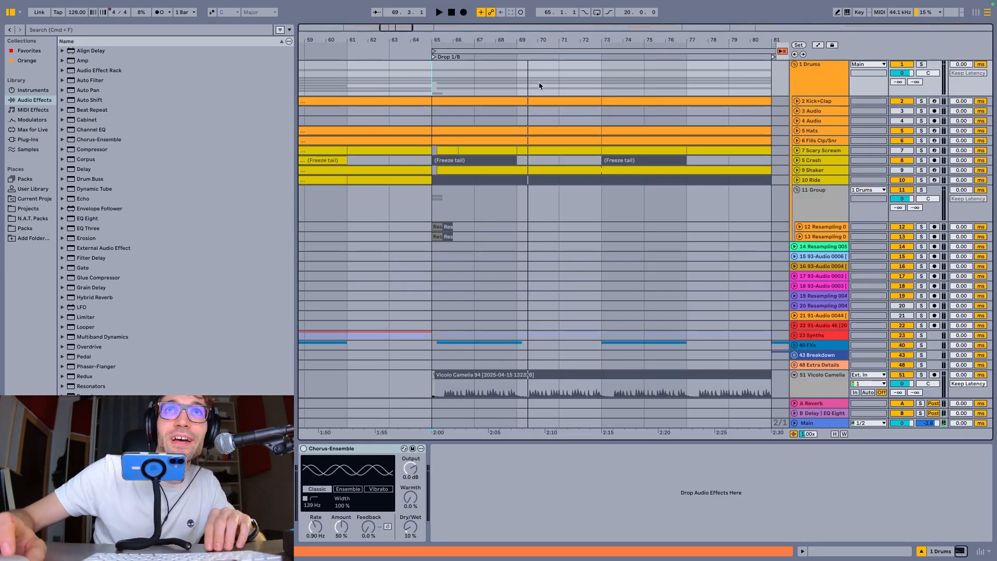
pyautogui.press('space')
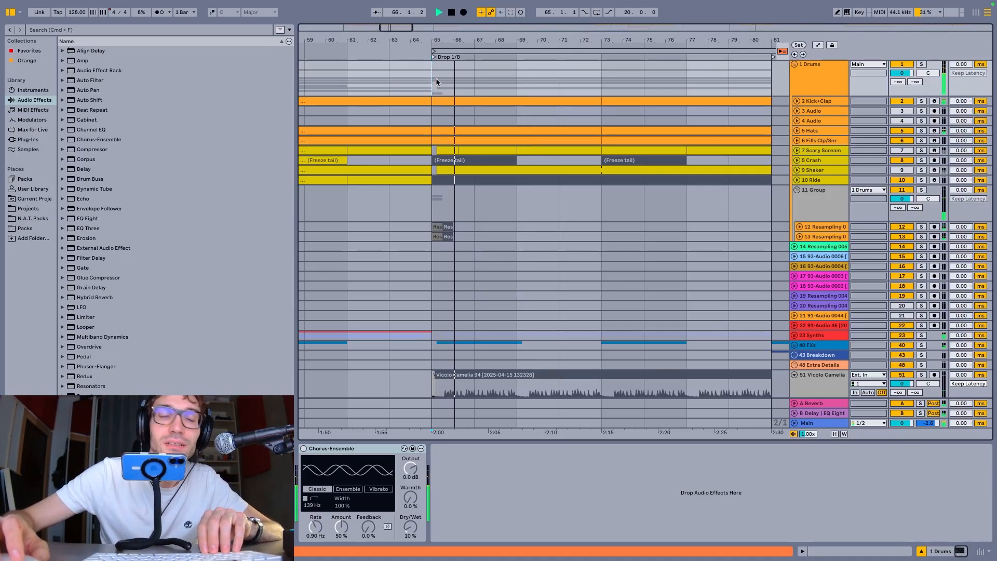
pyautogui.press('space')
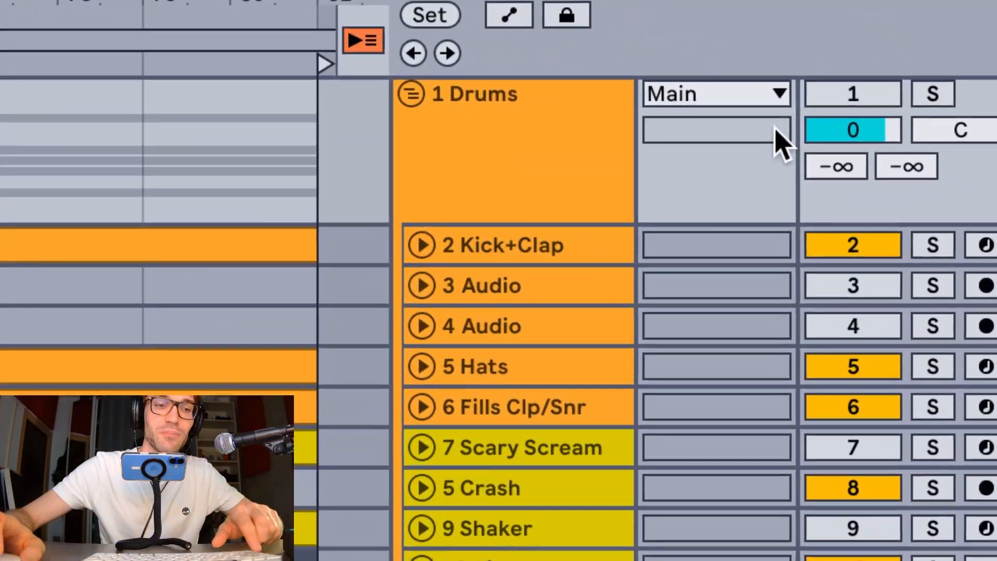
# Toggle the Drums group's track activator twice, and start and stop playback again
pyautogui.press('F1')
pyautogui.press('F1')
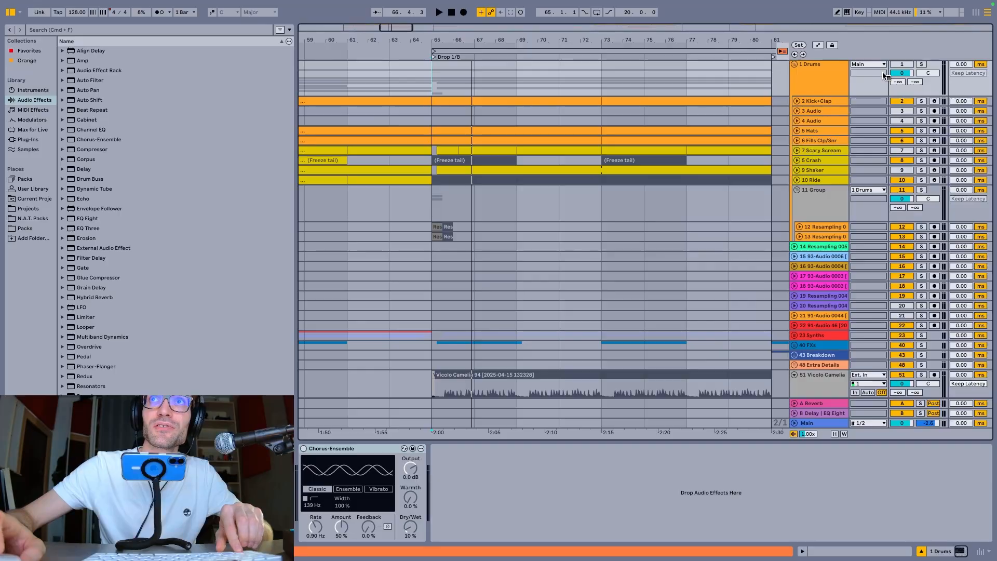
pyautogui.press('space')
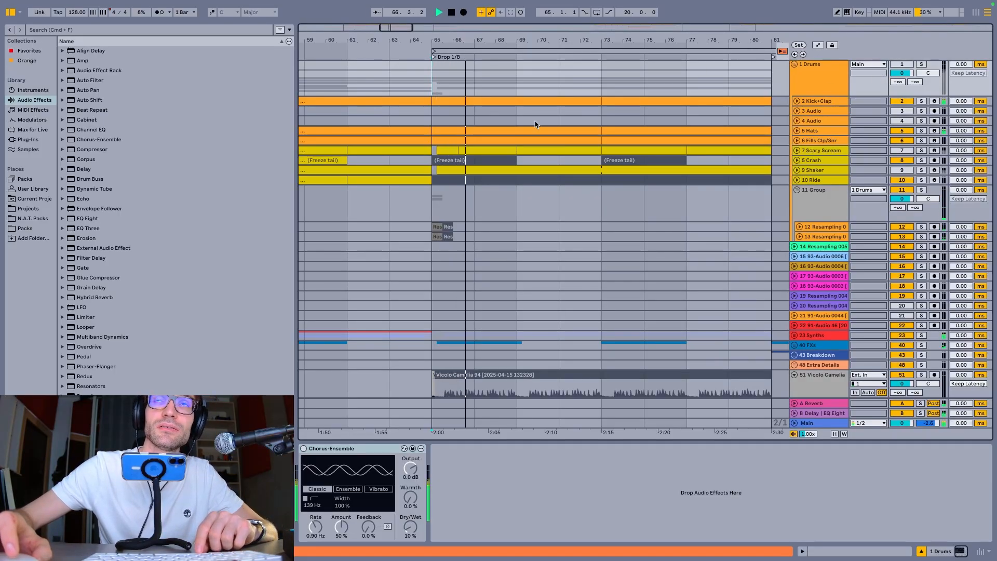
pyautogui.press('space')
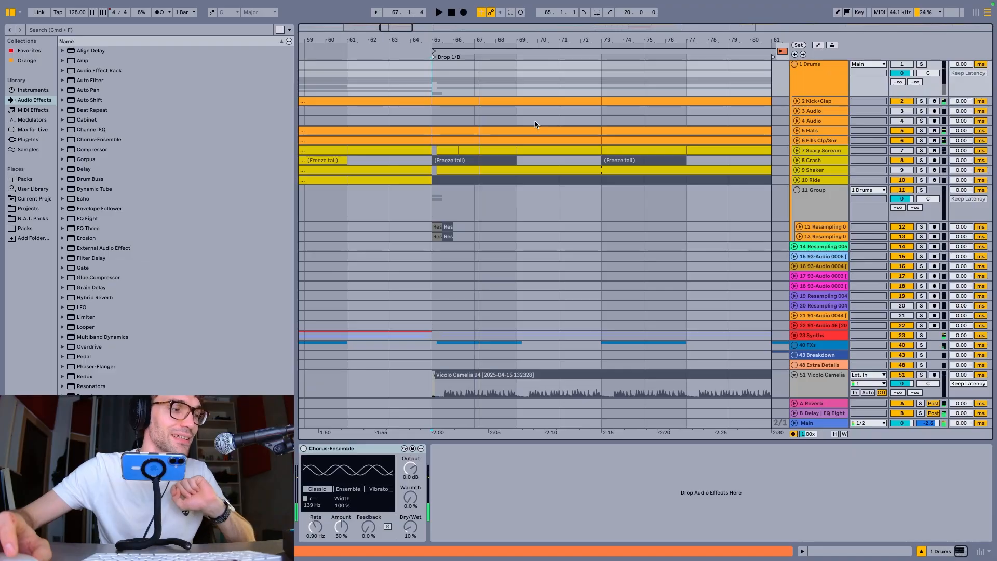